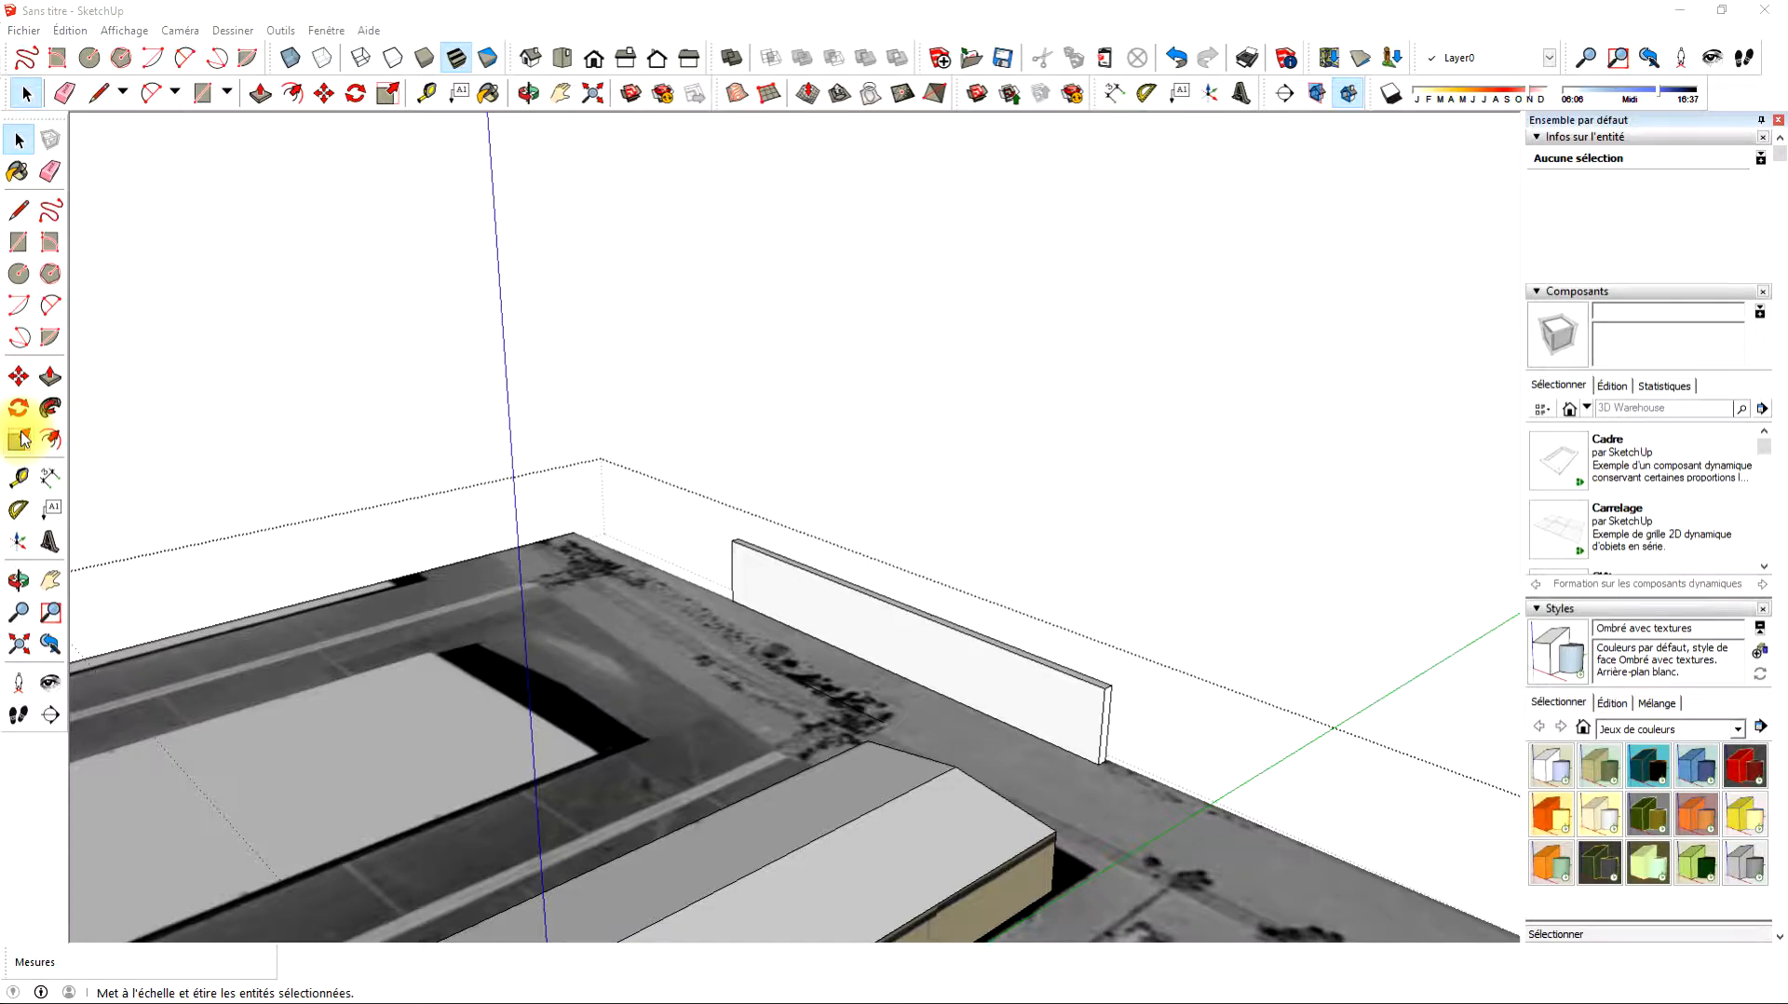
Lengthen the thin wall at the edge of the site by pulling its near end face outward about 22.21 m.
left_click(667, 639)
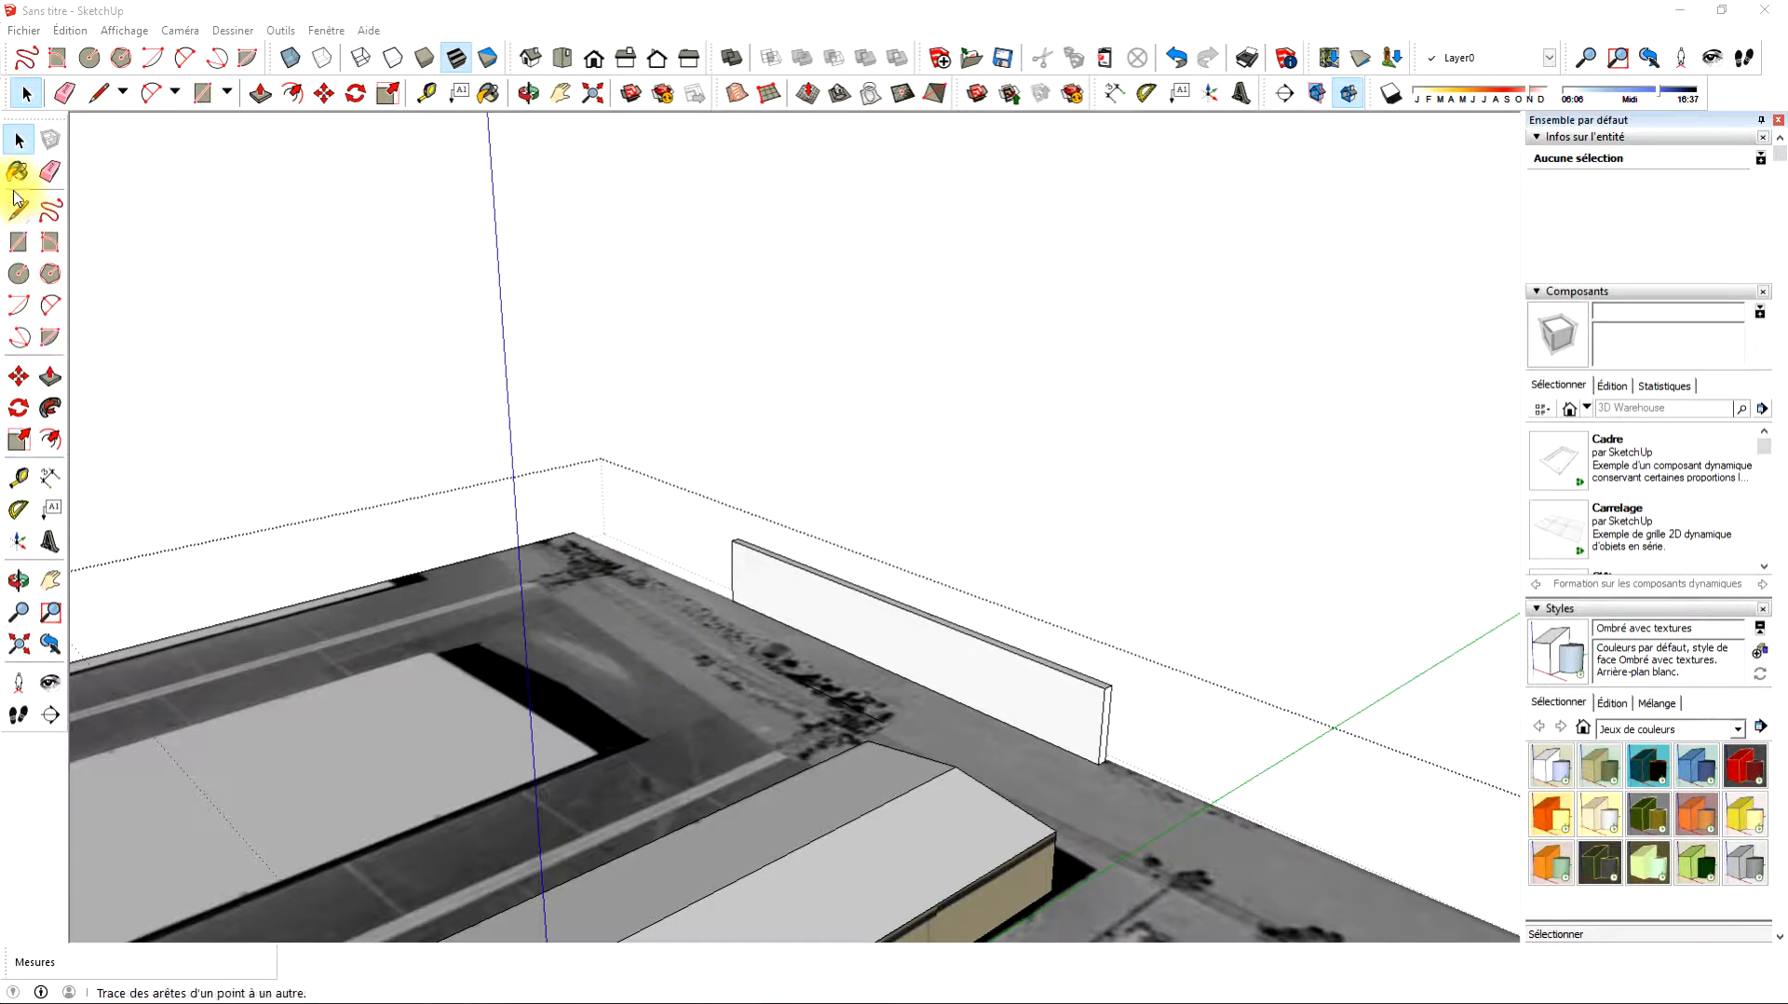
left_click(50, 376)
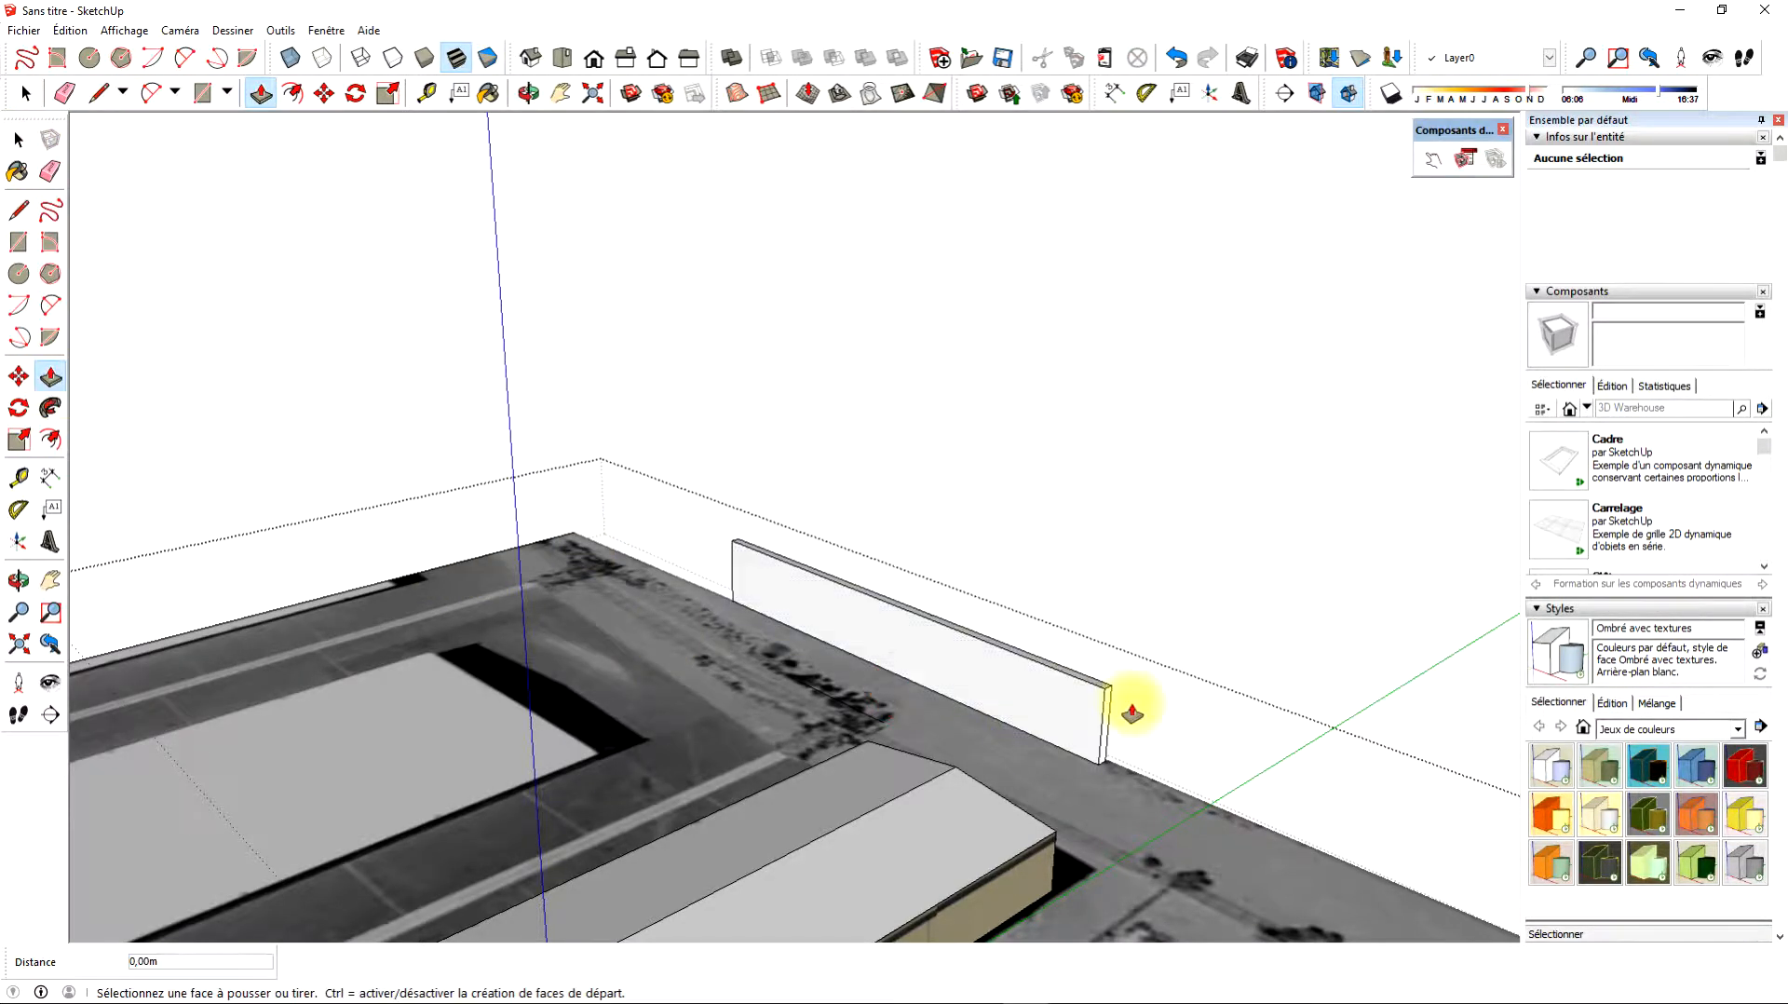
left_click_drag(1109, 723, 1337, 830)
Raise the wall by pulling its top face up about 5.04 m.
middle_click_drag(538, 849, 756, 649, "shift")
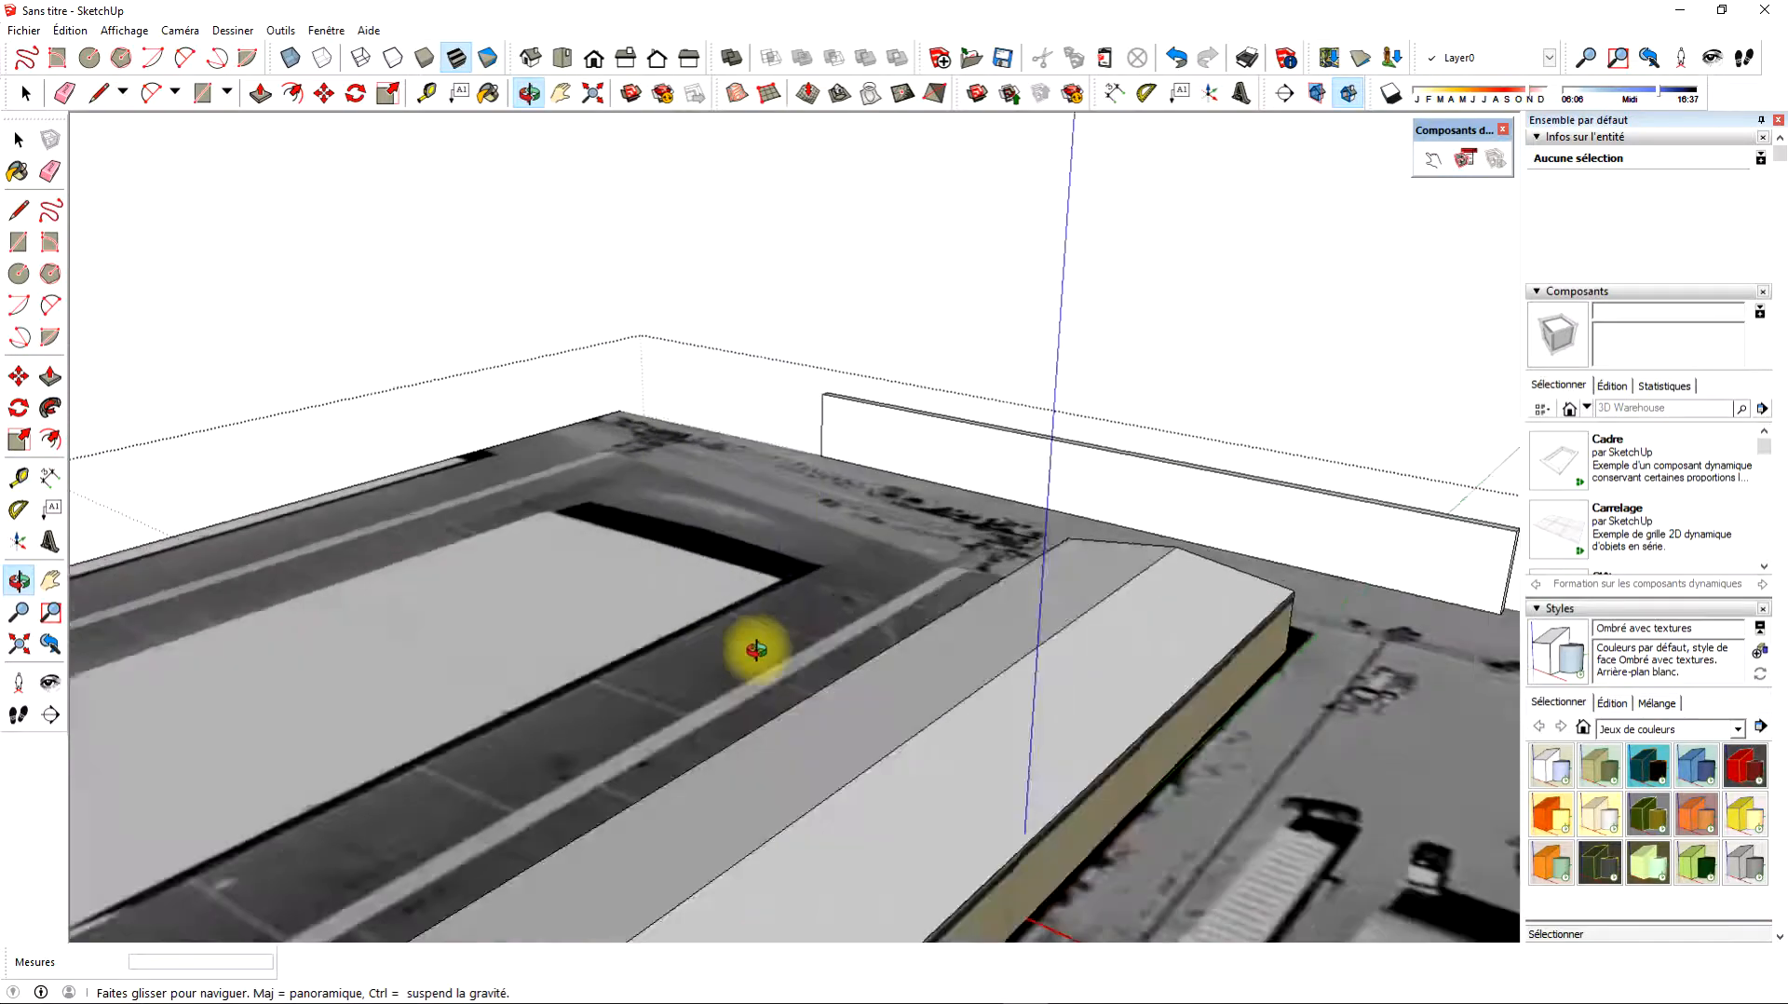
left_click_drag(756, 649, 1143, 524)
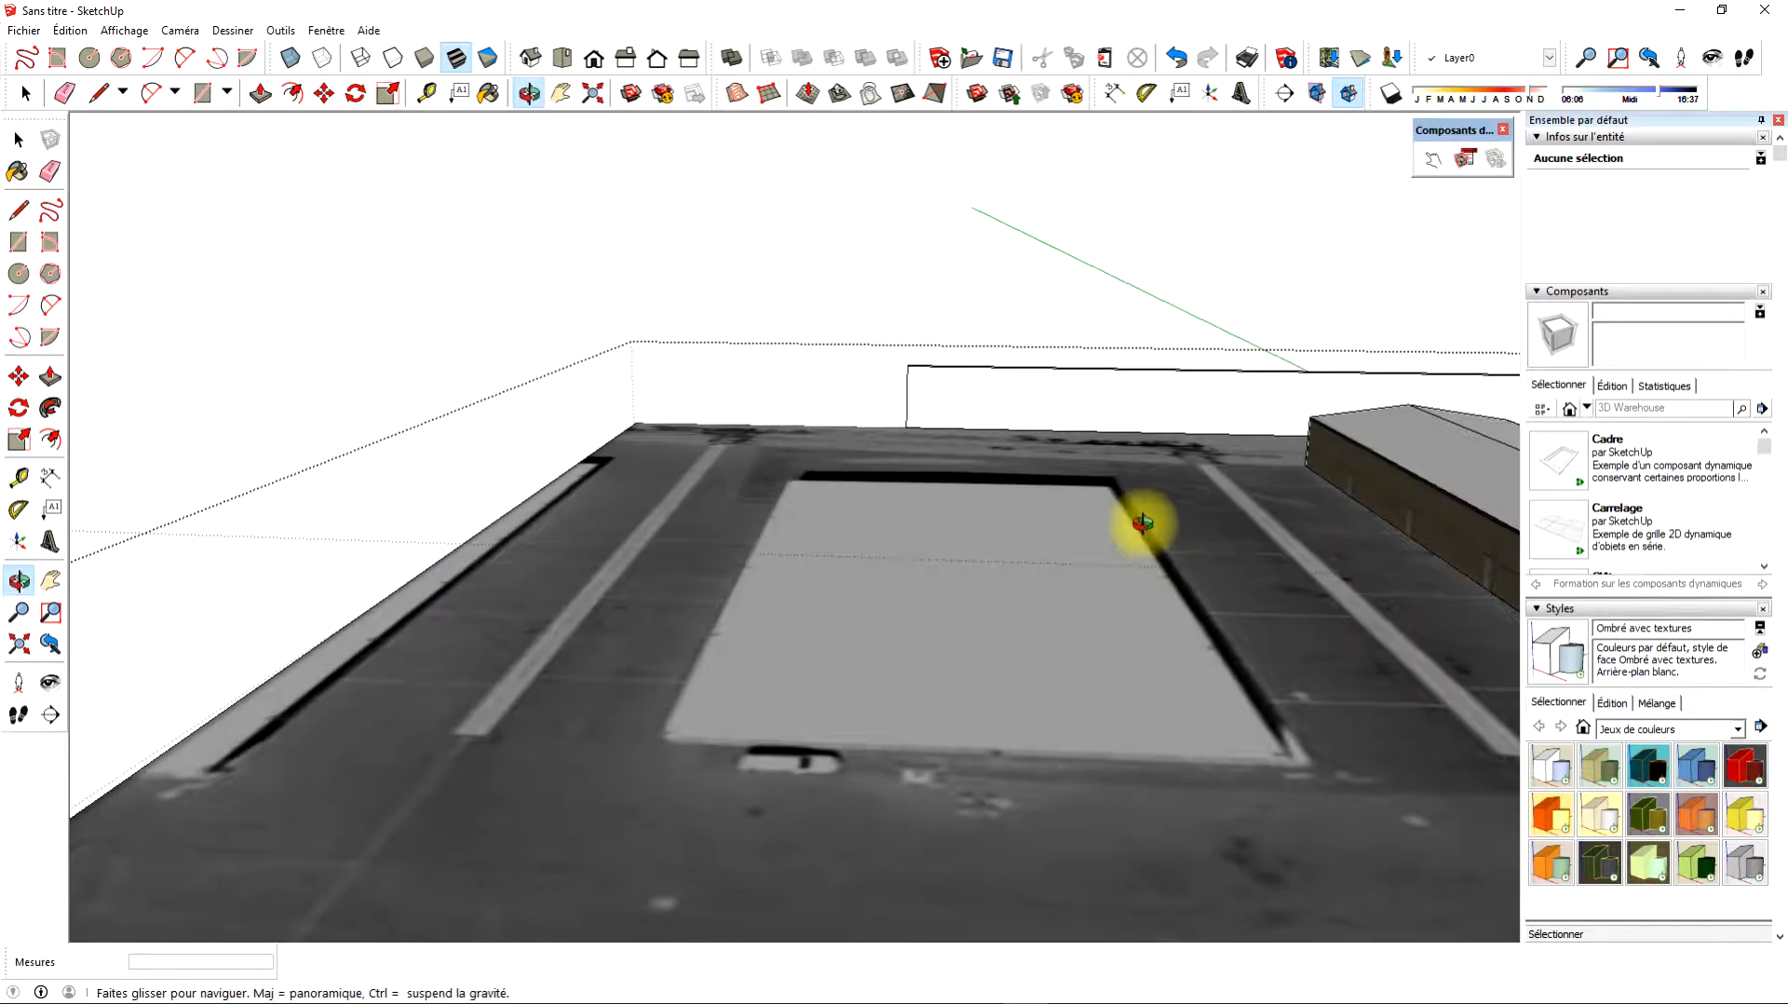
middle_click_drag(1143, 523, 931, 746)
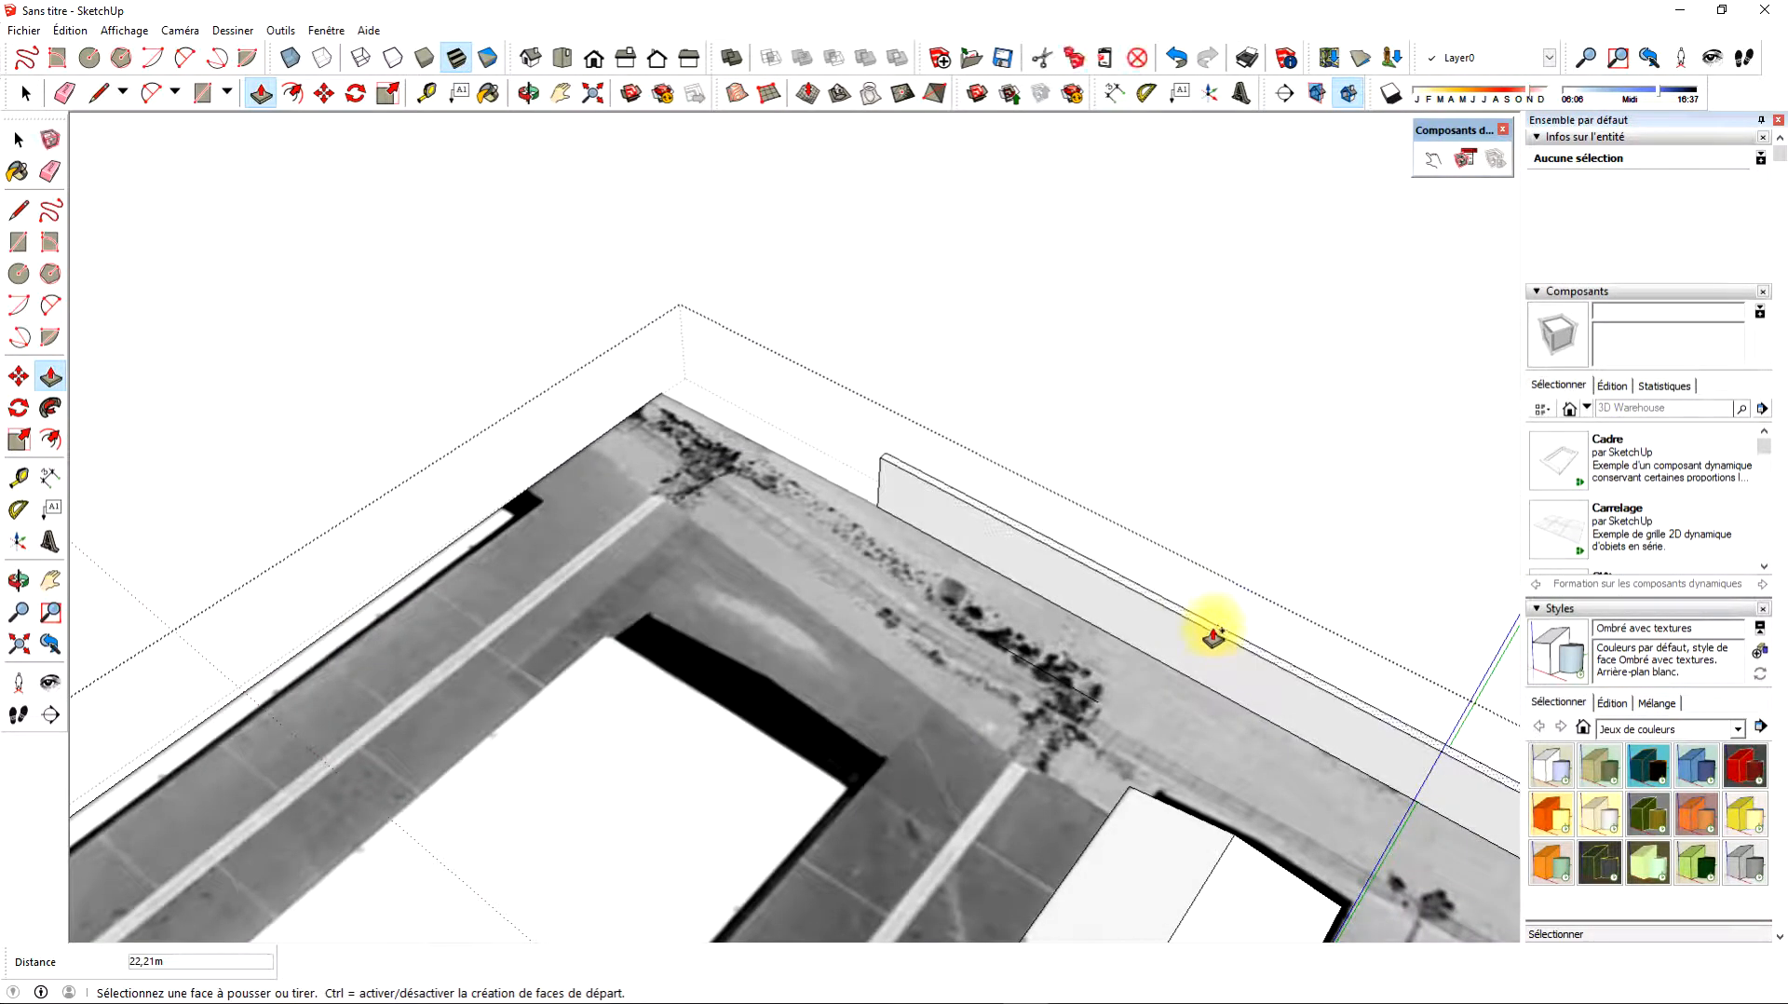
left_click_drag(1213, 637, 1217, 598)
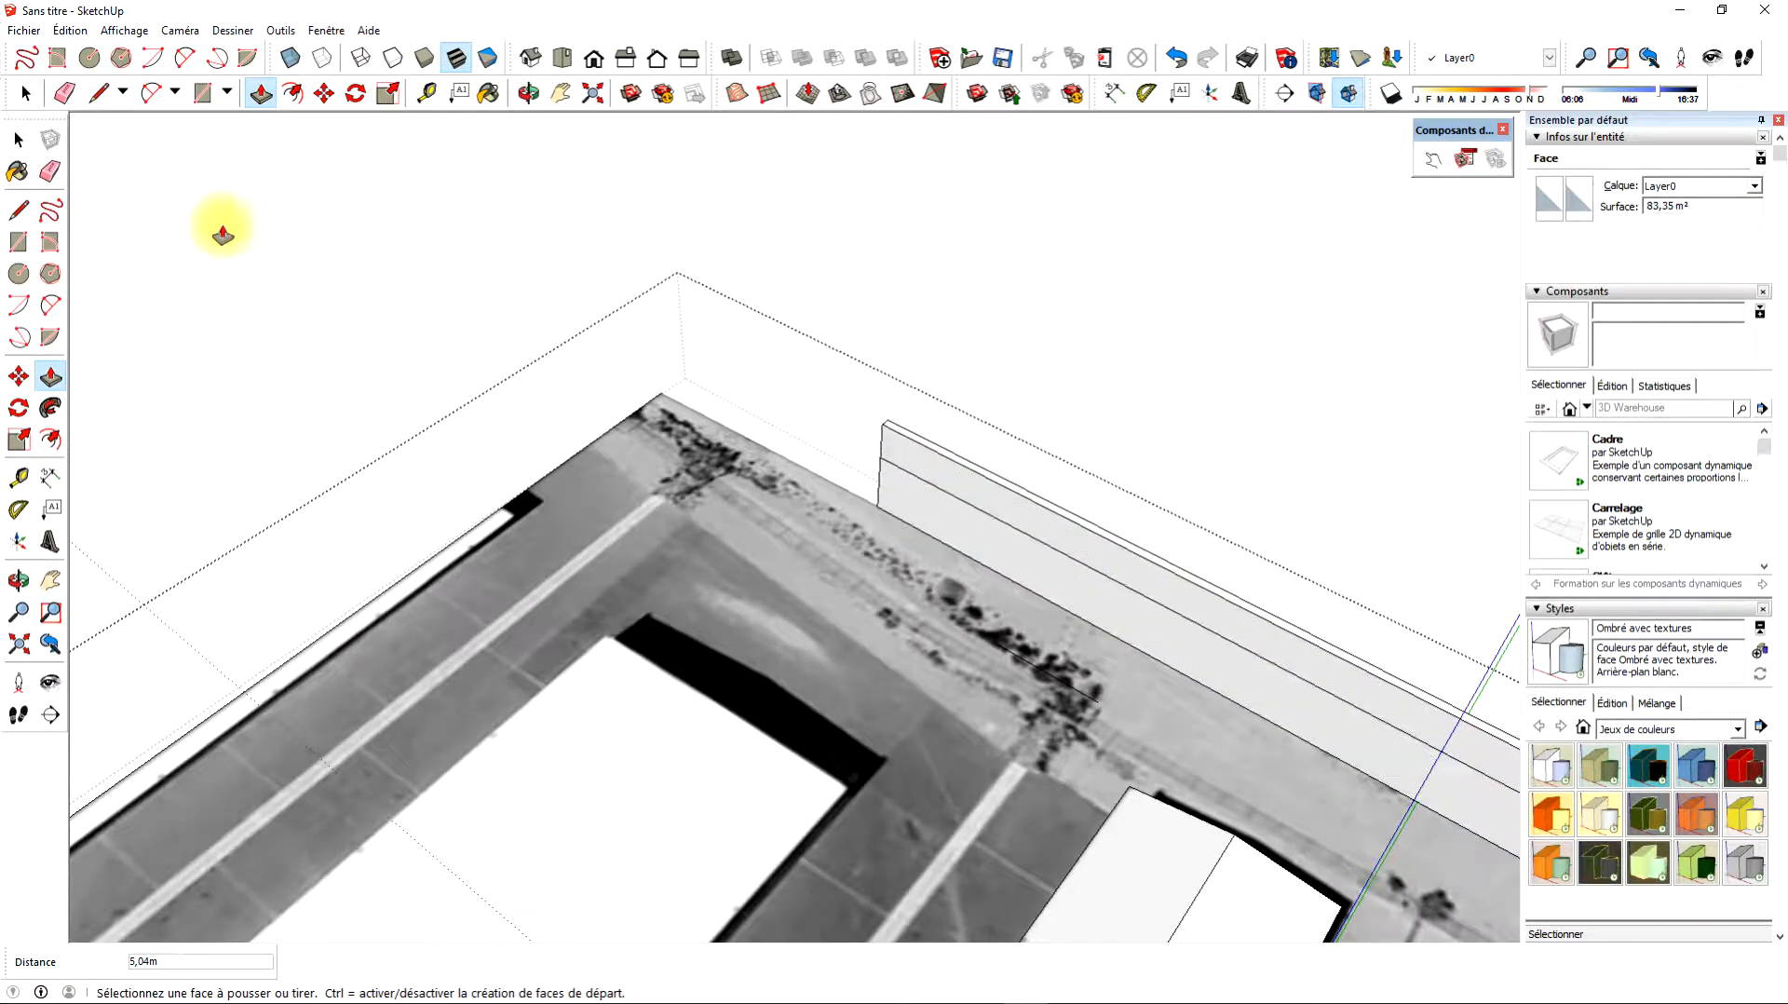
Erase the horizontal seam edge running across the wall's front face.
left_click(18, 140)
left_click(51, 170)
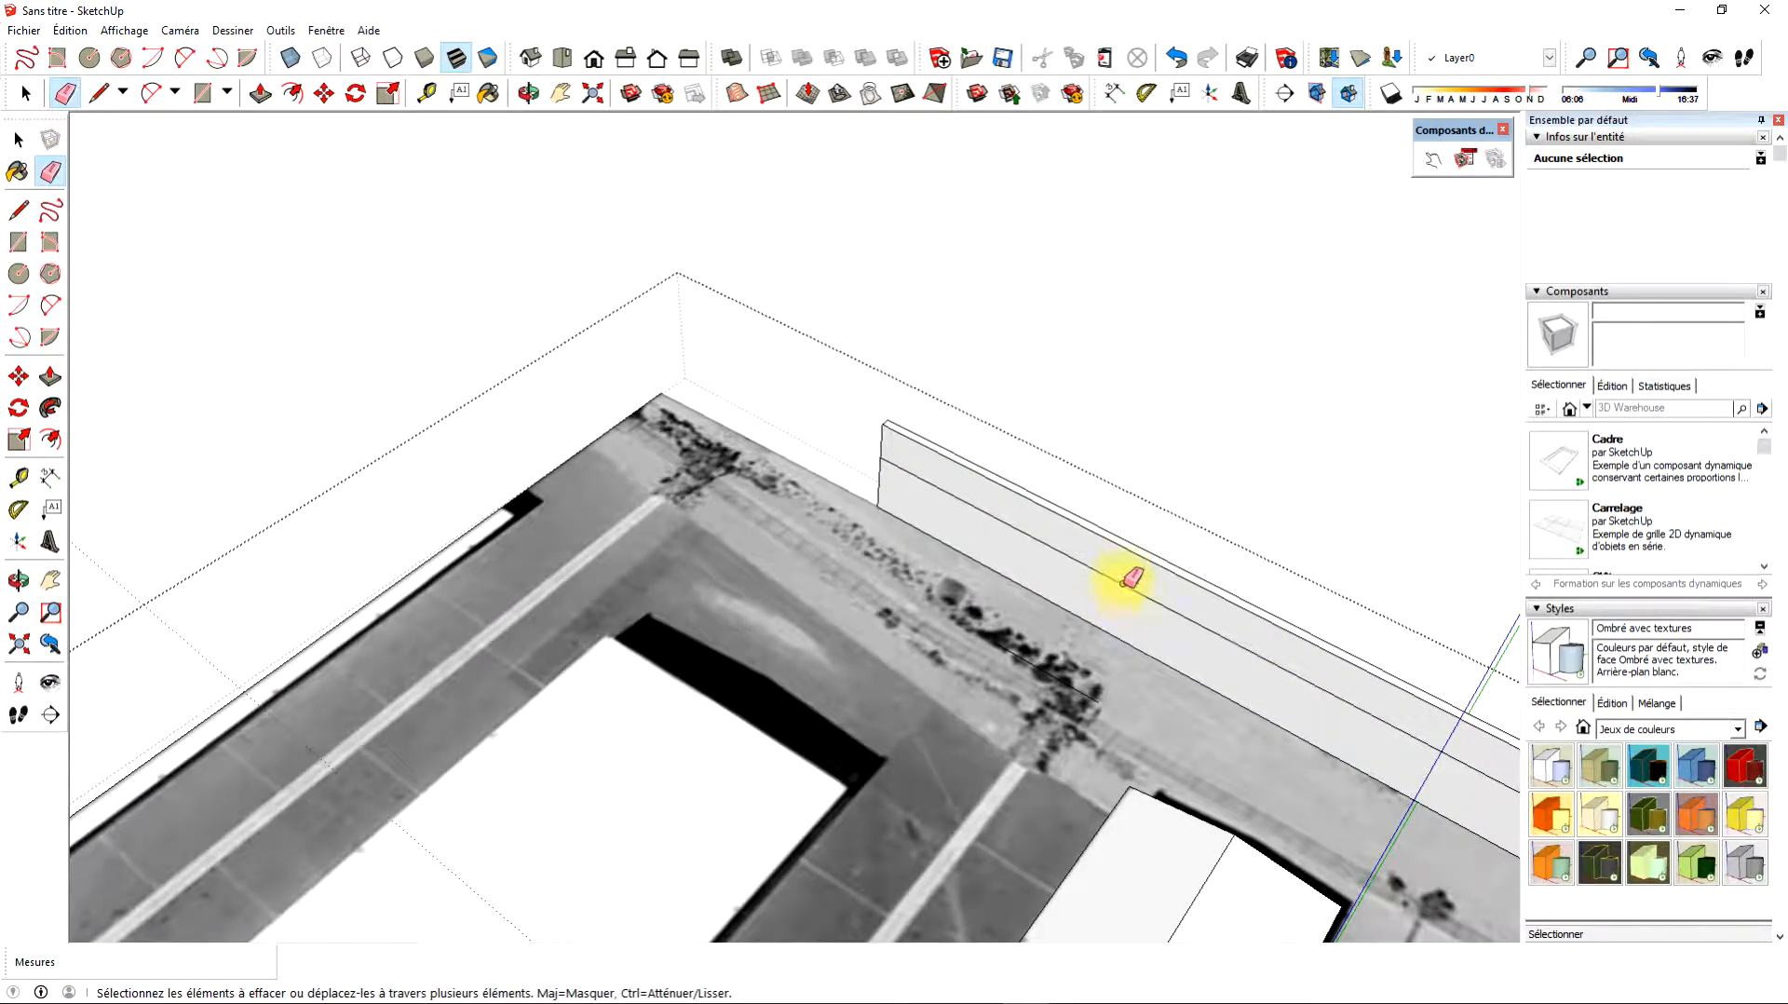
mouse_move(910, 710)
middle_mouse_down()
mouse_move(690, 587)
mouse_move(794, 438)
mouse_move(1189, 419)
mouse_move(1297, 359)
mouse_move(1301, 383)
mouse_move(1270, 367)
mouse_move(1086, 450)
mouse_move(1098, 463)
mouse_move(1145, 419)
mouse_move(1134, 520)
mouse_move(1189, 506)
mouse_move(1070, 499)
mouse_move(1129, 498)
mouse_move(1111, 495)
middle_mouse_up()
scroll(1101, 456, "up", 5)
scroll(1102, 456, "up", 2)
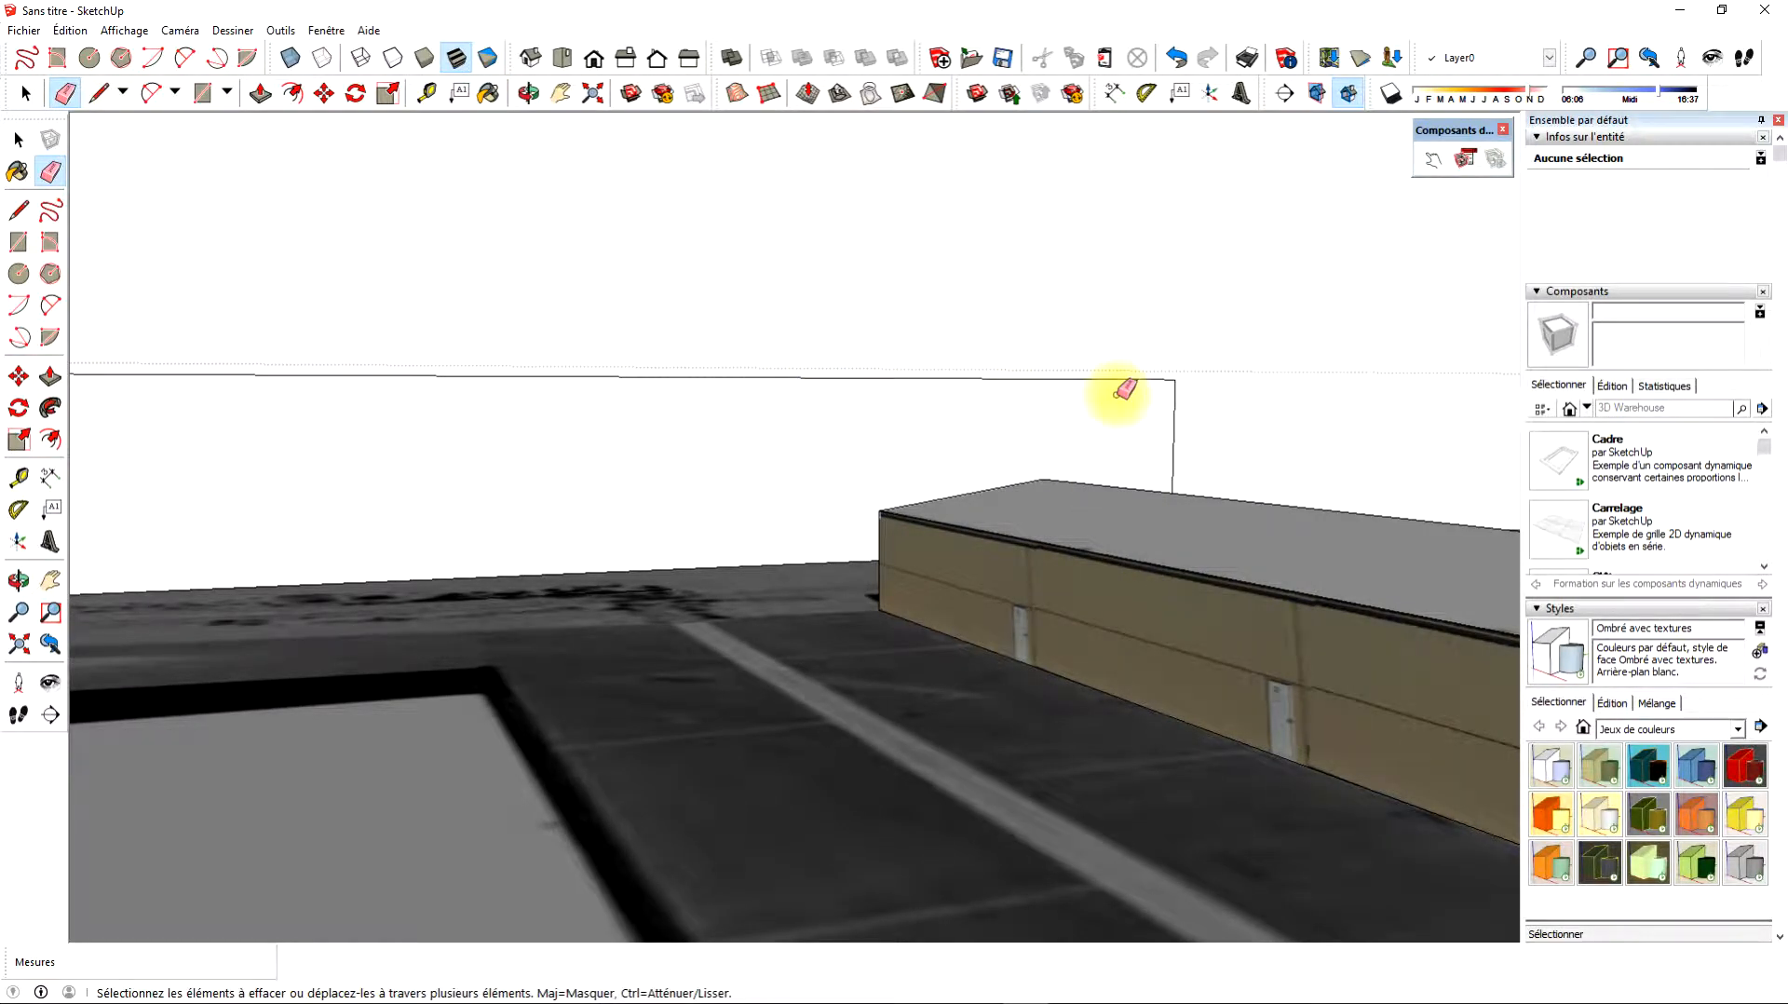
Start adding a photo texture to the wall's front face and search for the location "nice".
left_click(19, 141)
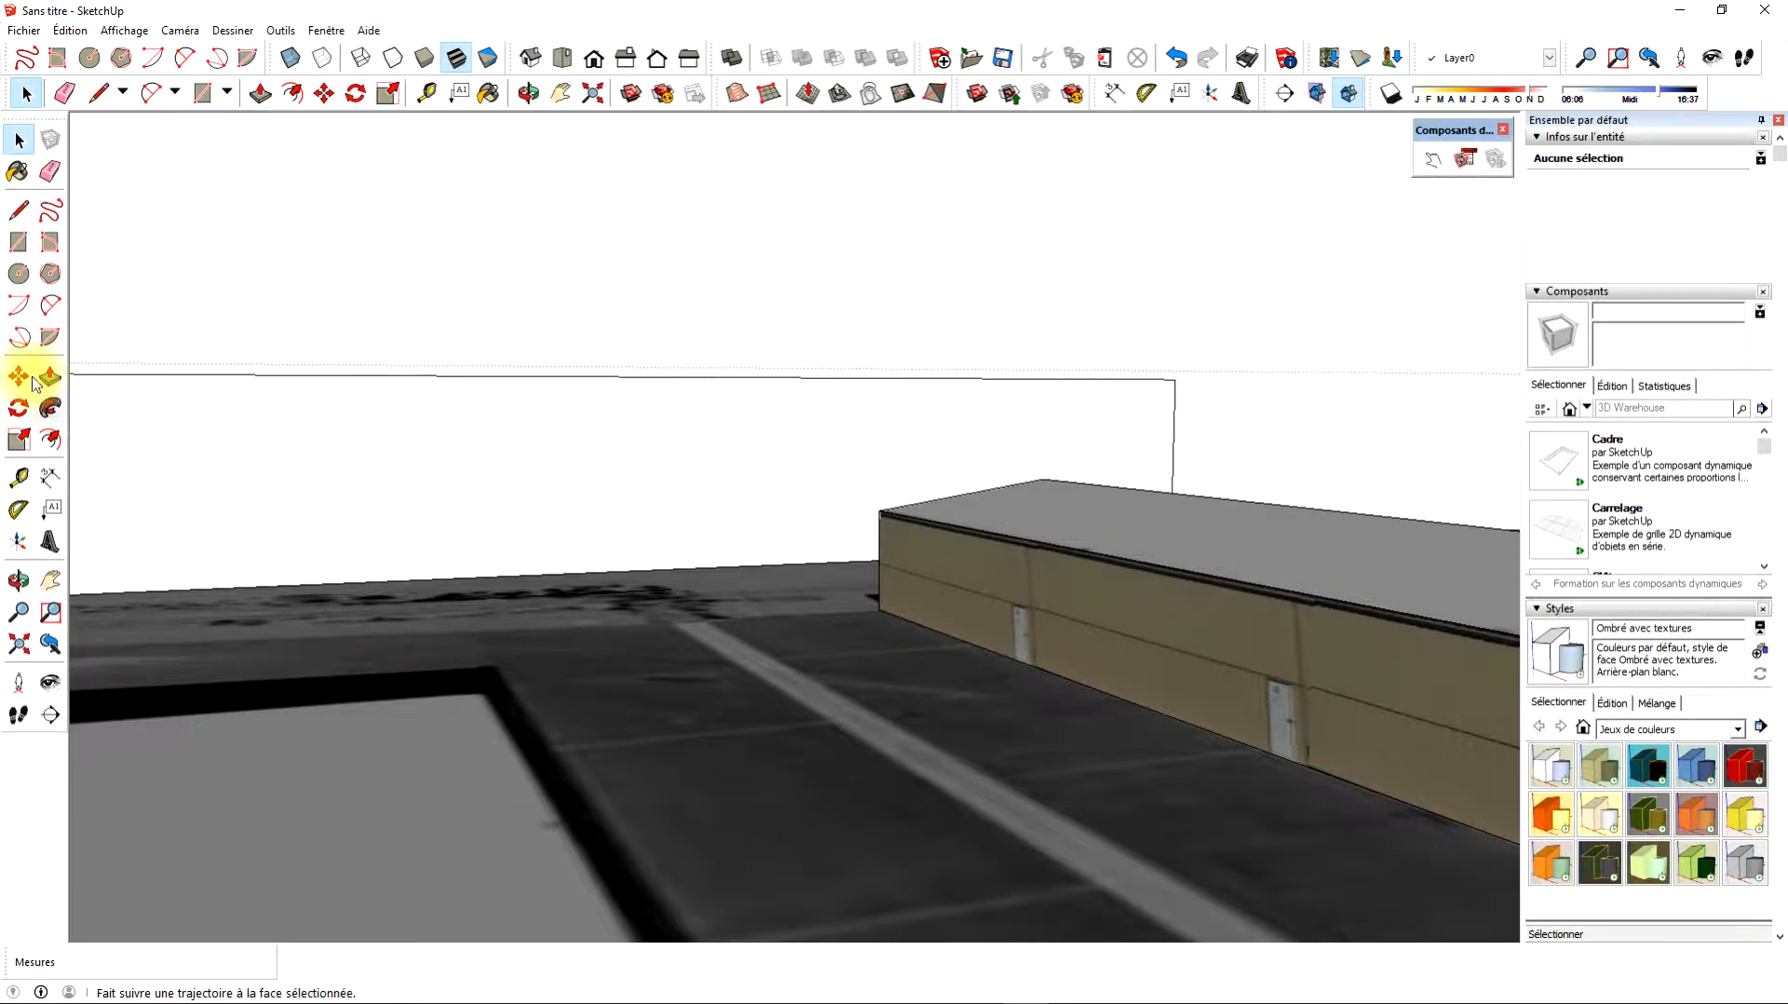
left_click(354, 462)
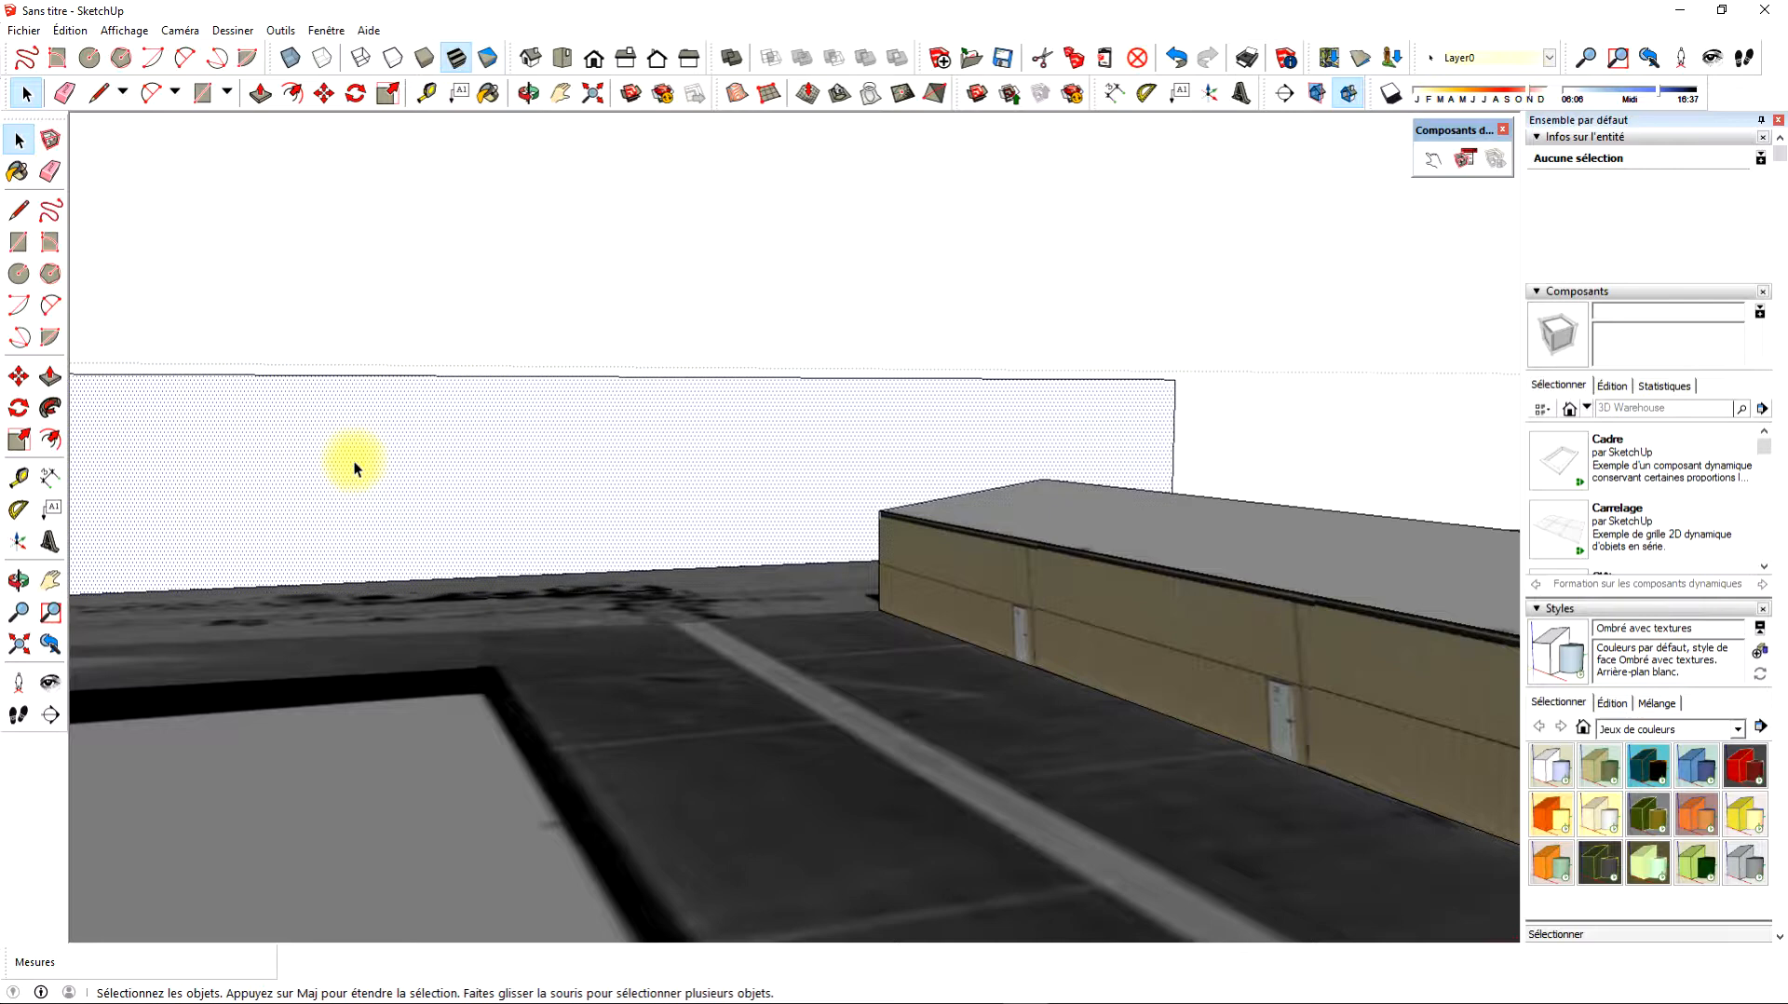
right_click(483, 437)
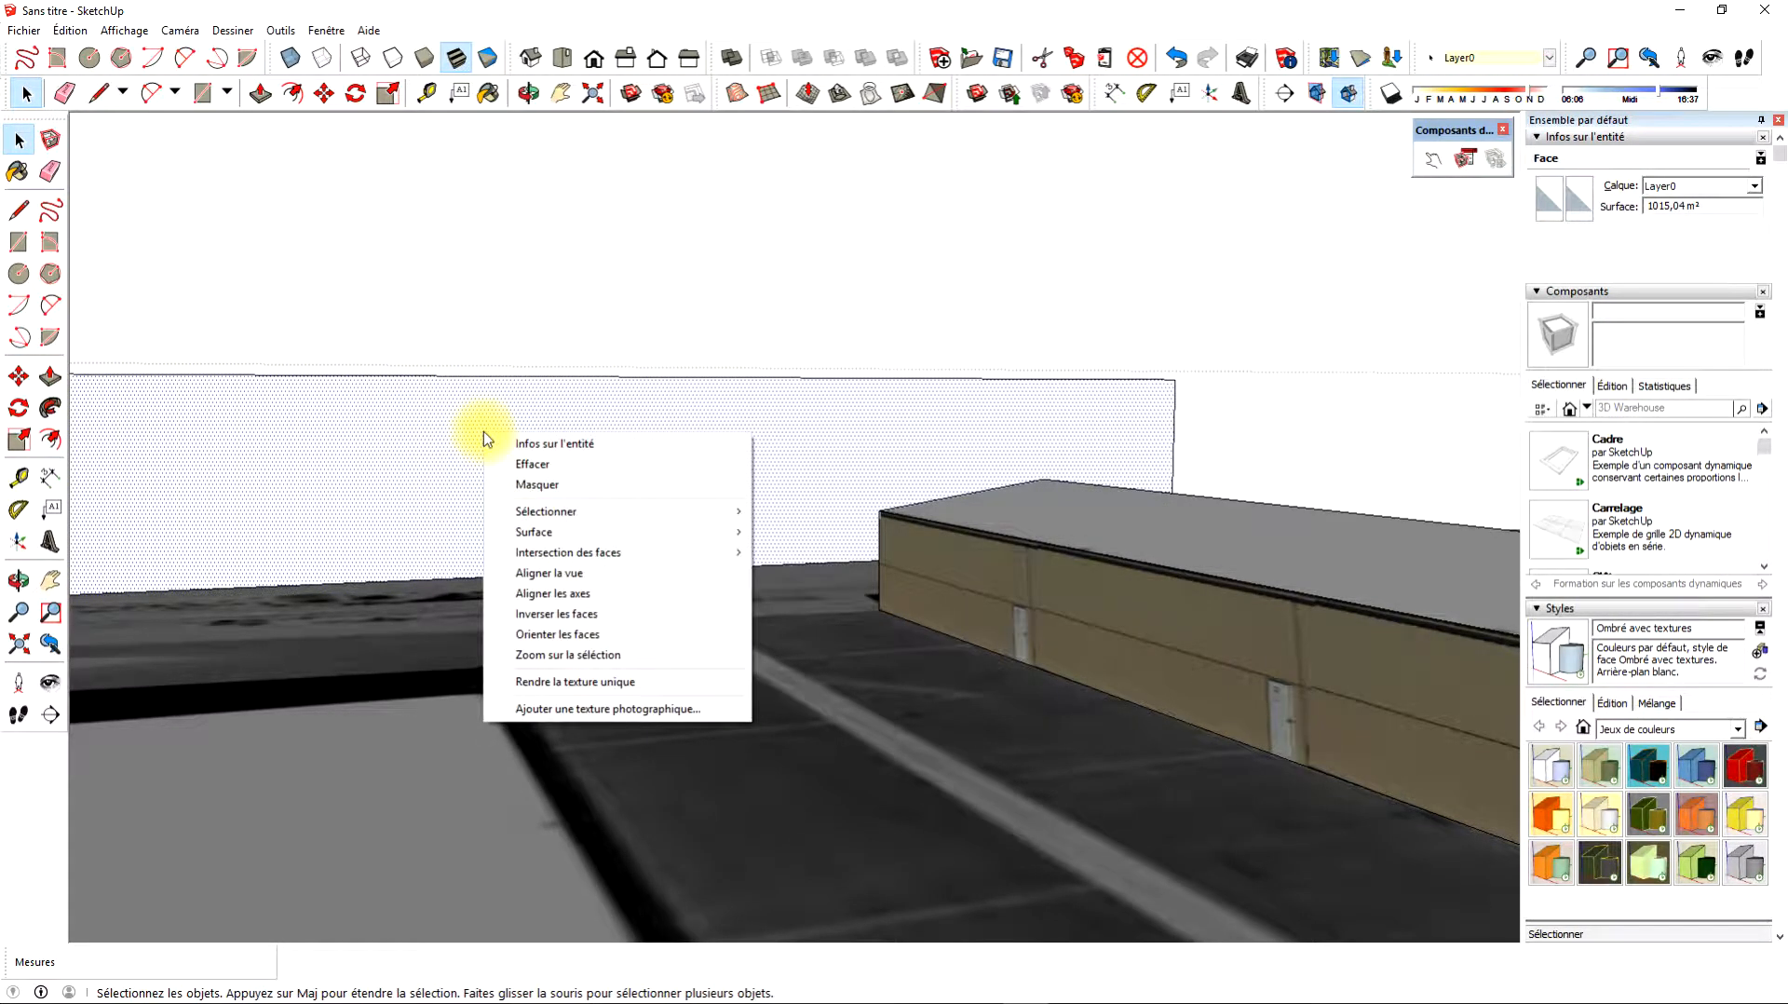
left_click(661, 710)
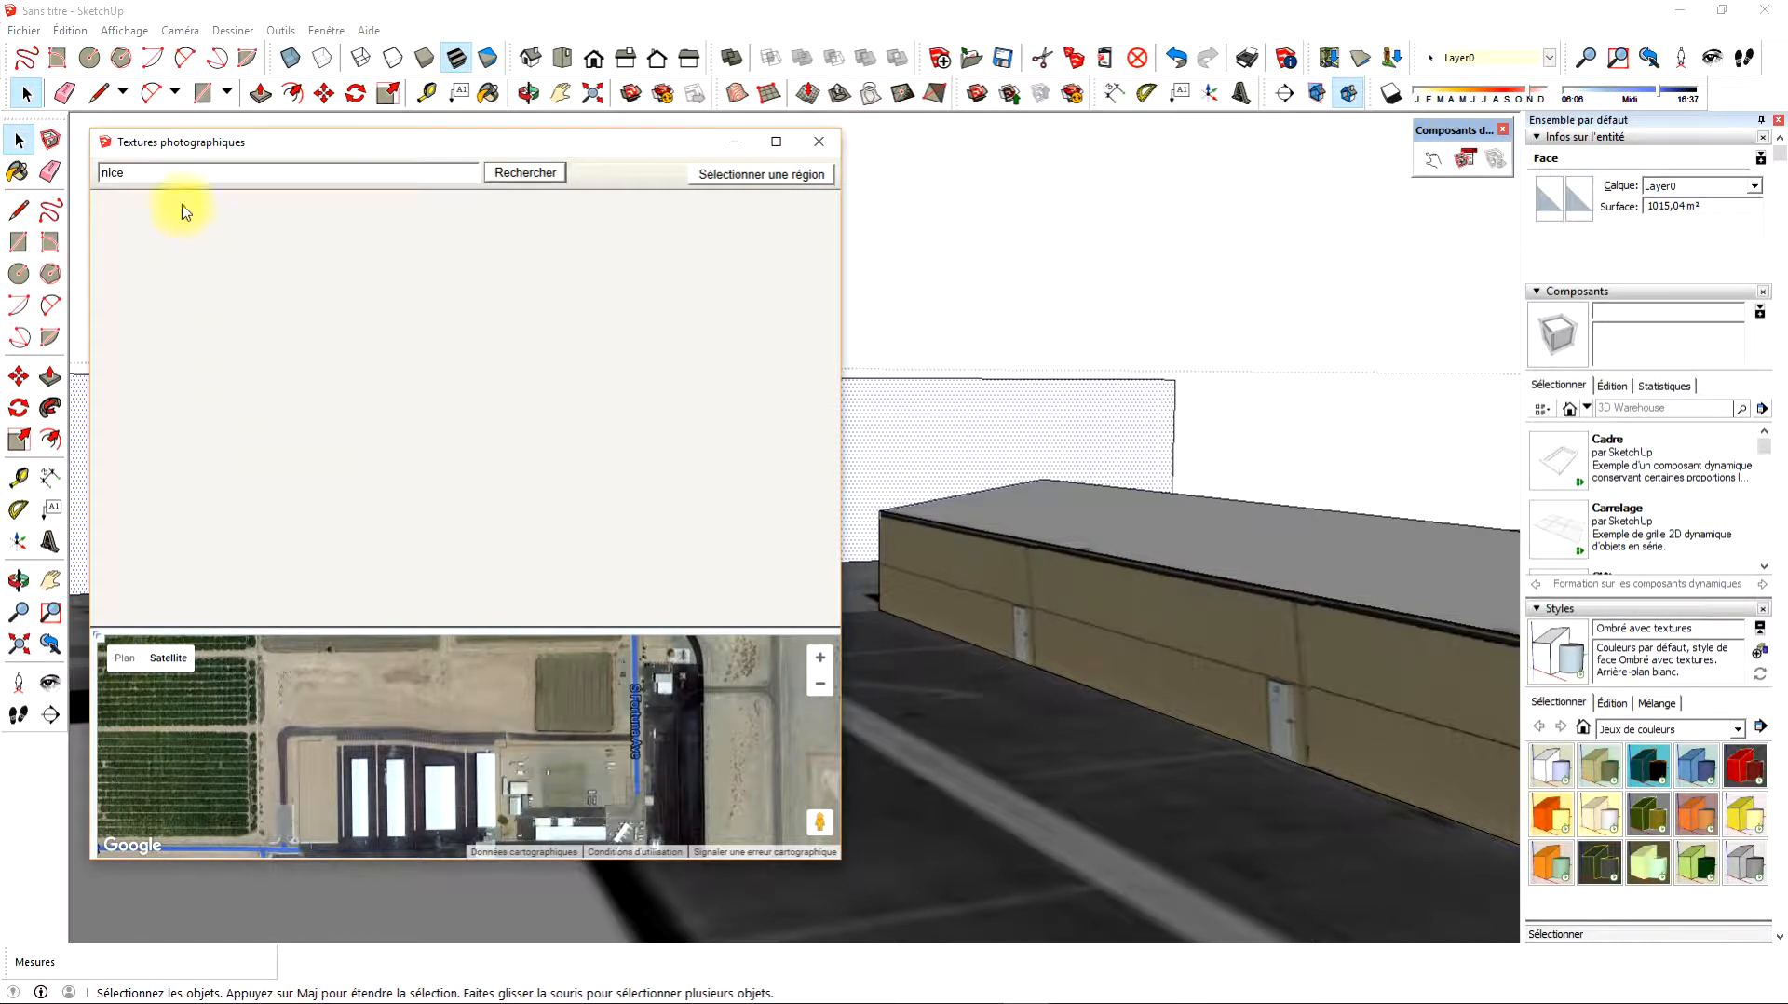
left_click(546, 178)
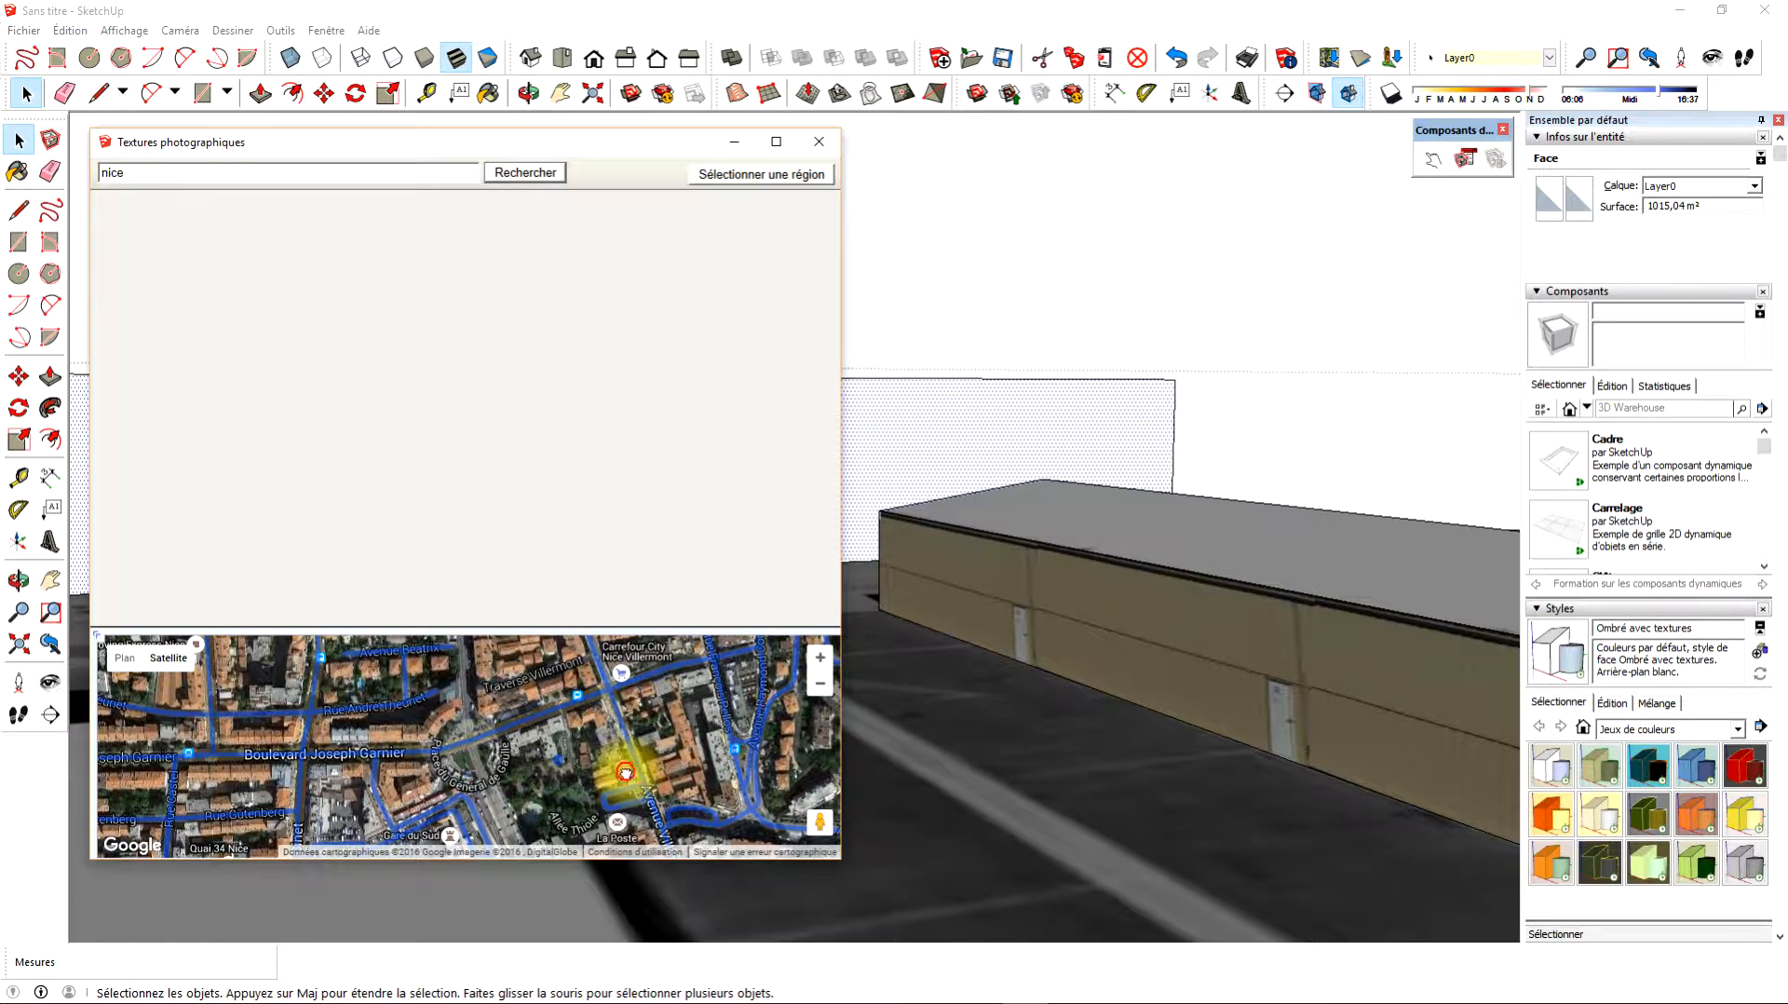
Move the map to the Nice seafront beside the harbour and place the Street View figure at Place Guynemer.
left_click_drag(618, 751, 480, 648)
scroll(596, 773, "down", 2)
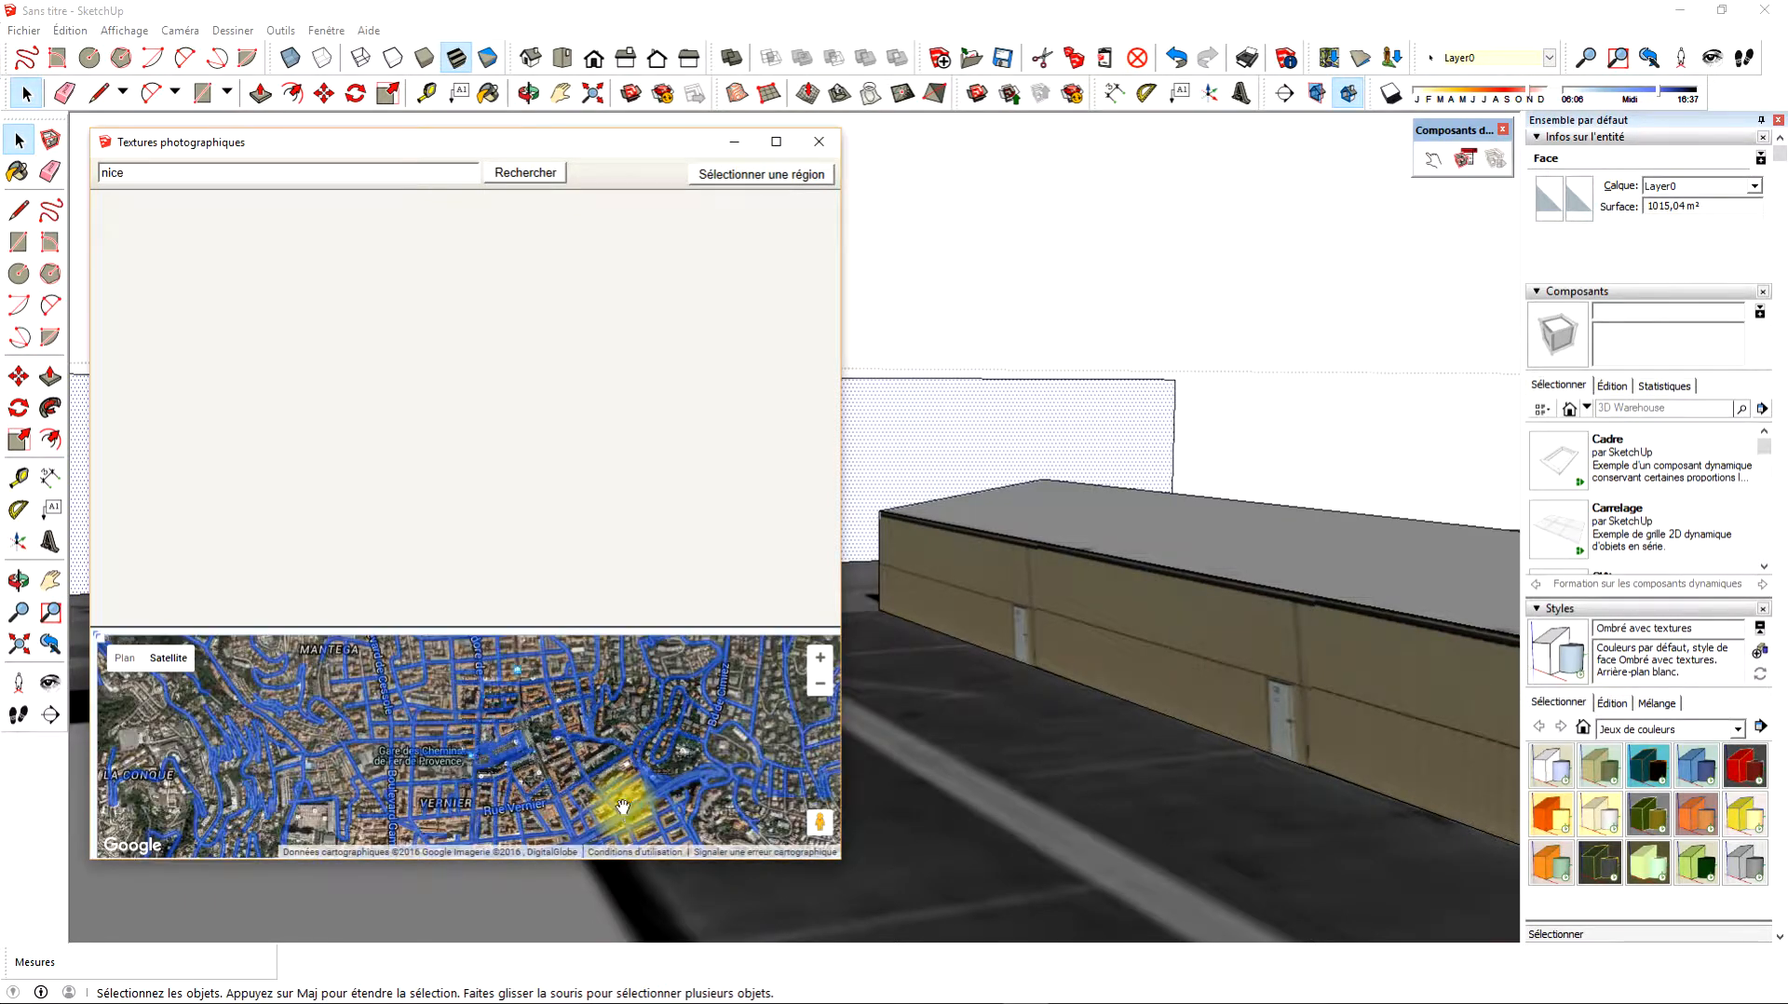
left_click_drag(606, 797, 559, 682)
left_click_drag(611, 793, 561, 676)
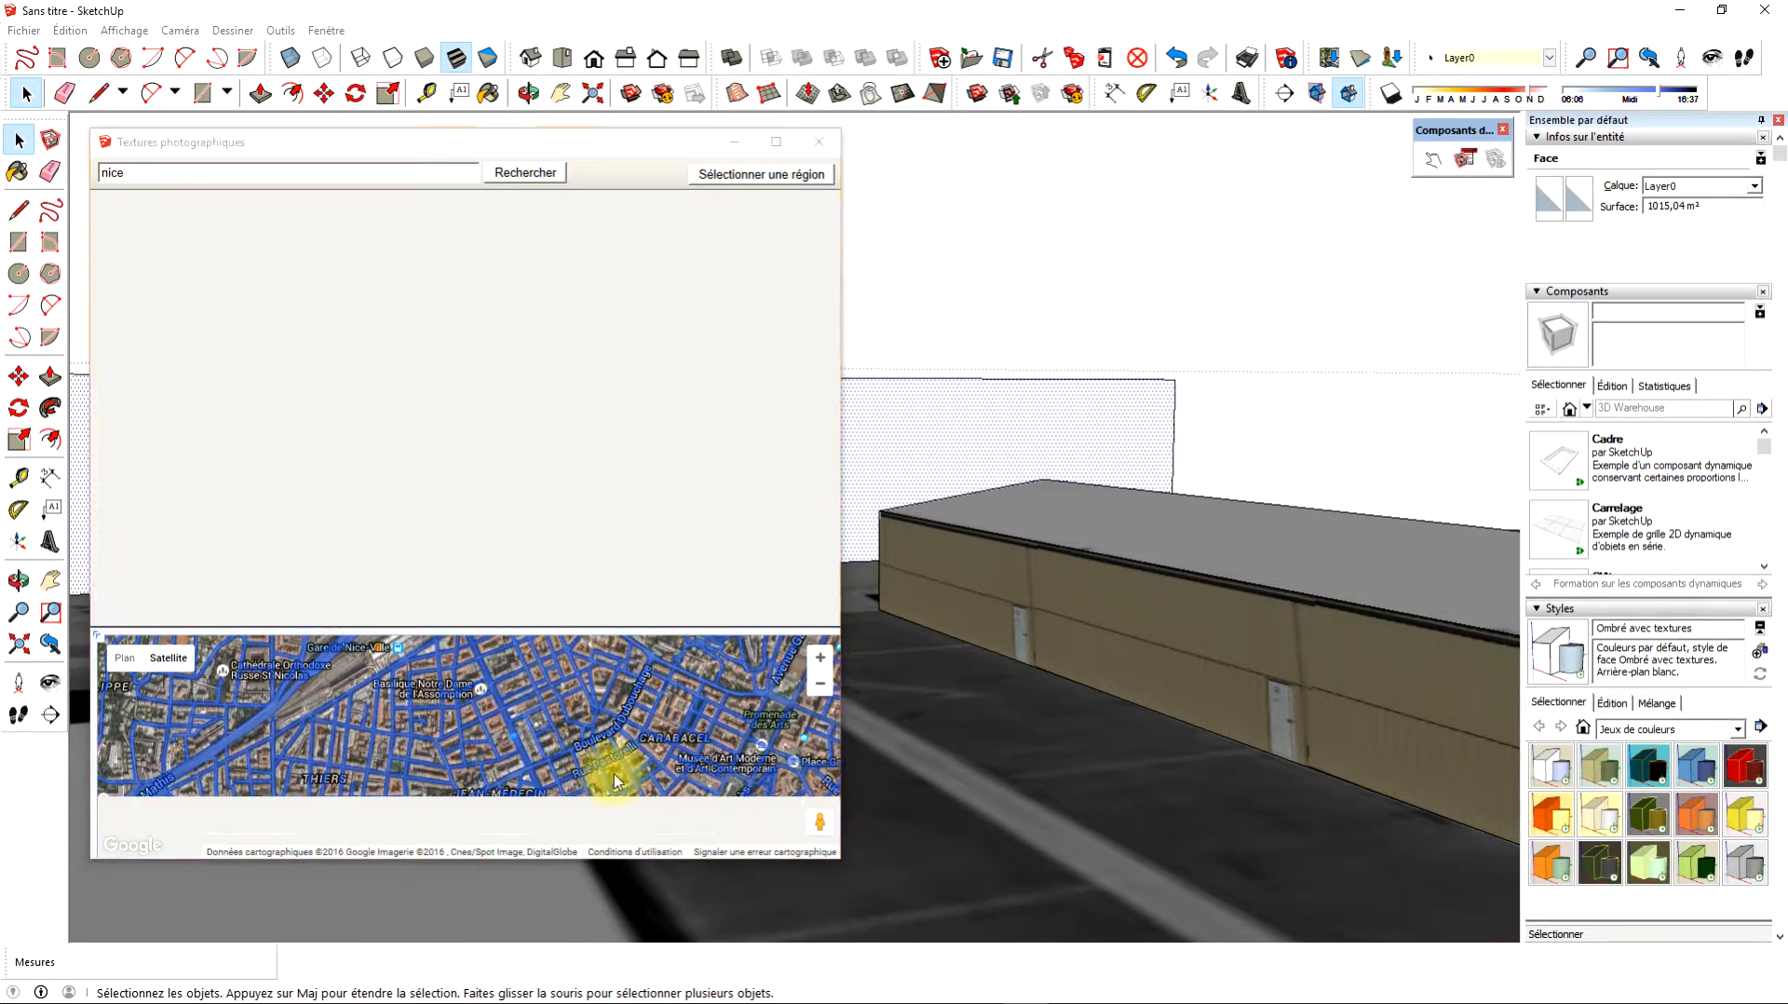
left_click_drag(618, 790, 580, 698)
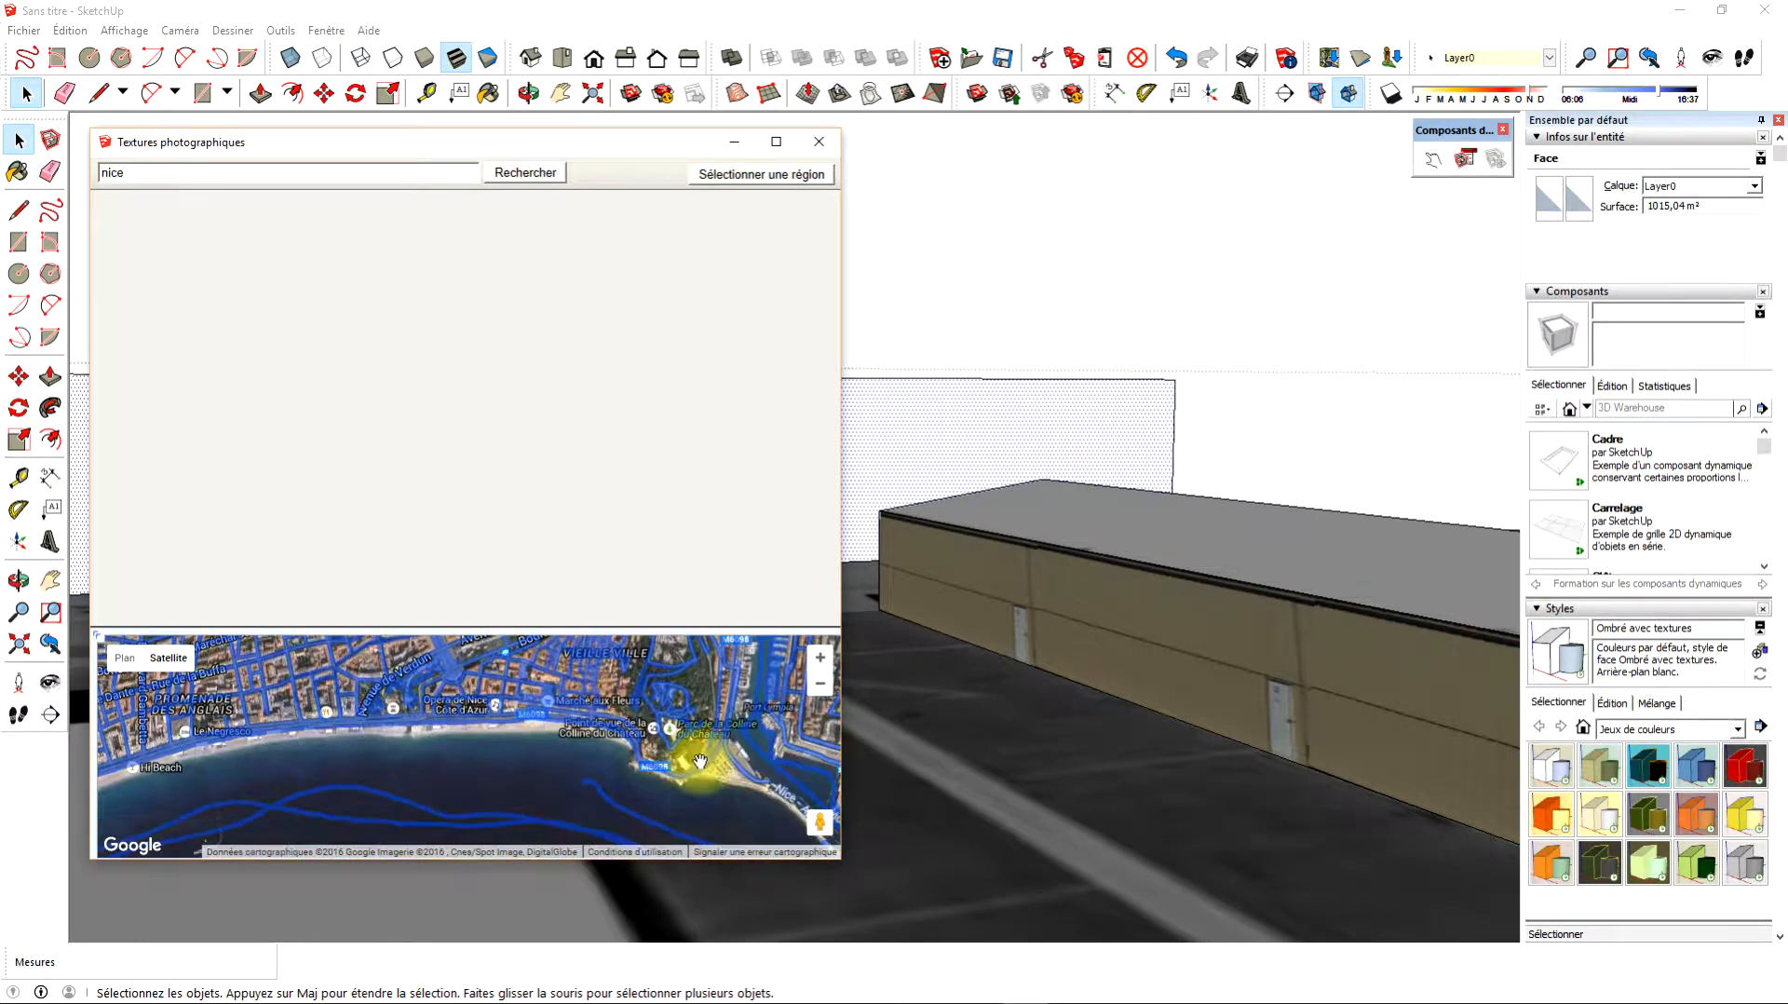
left_click_drag(681, 780, 578, 724)
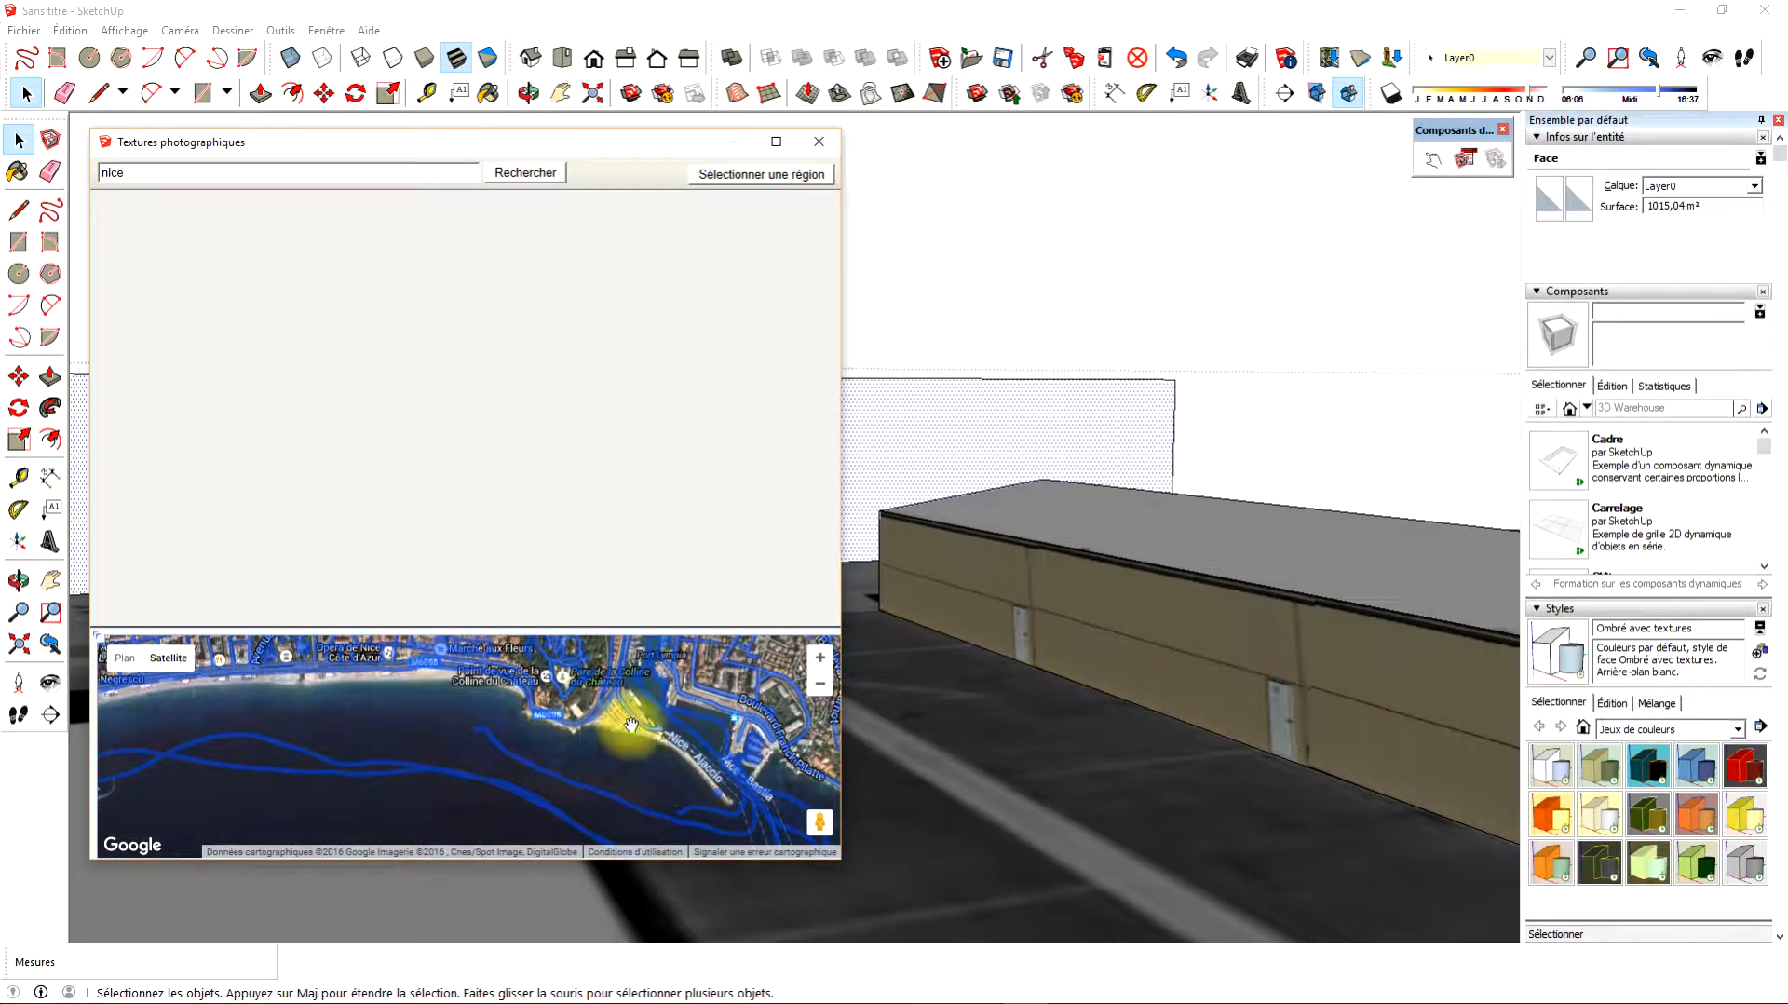
left_click_drag(820, 825, 590, 709)
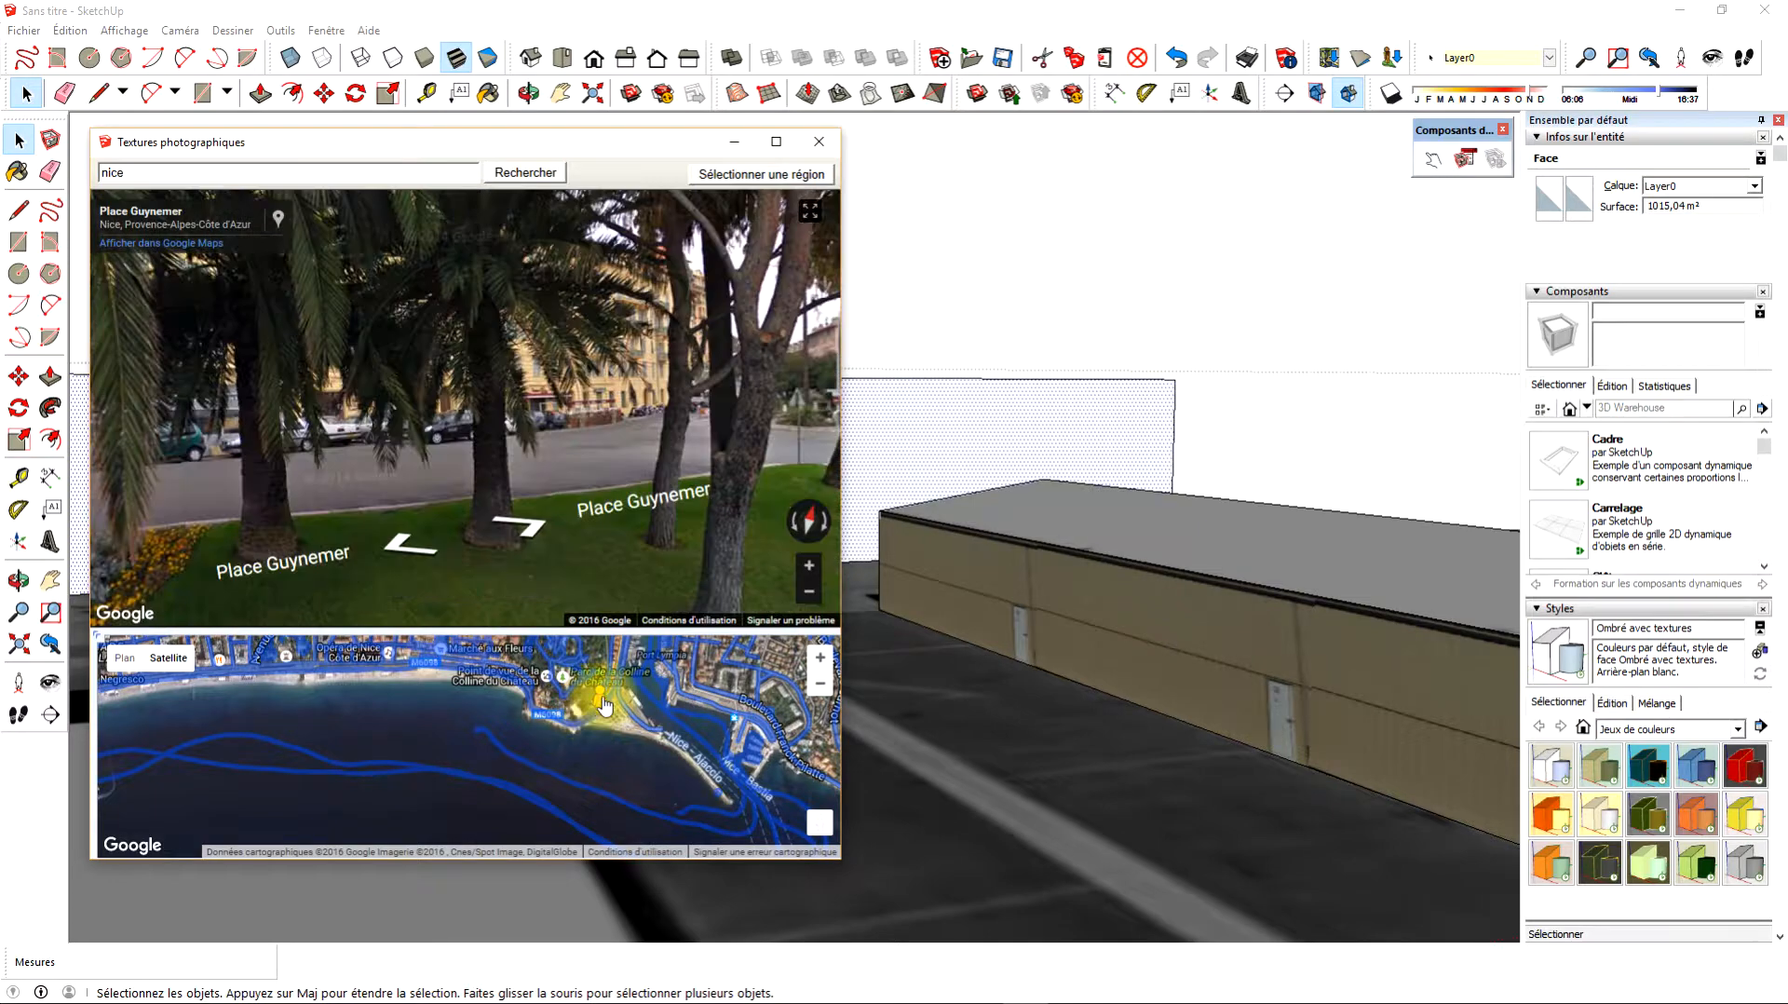
Look around the Street View panorama at Place Guynemer for a suitable background.
left_click_drag(578, 483, 299, 463)
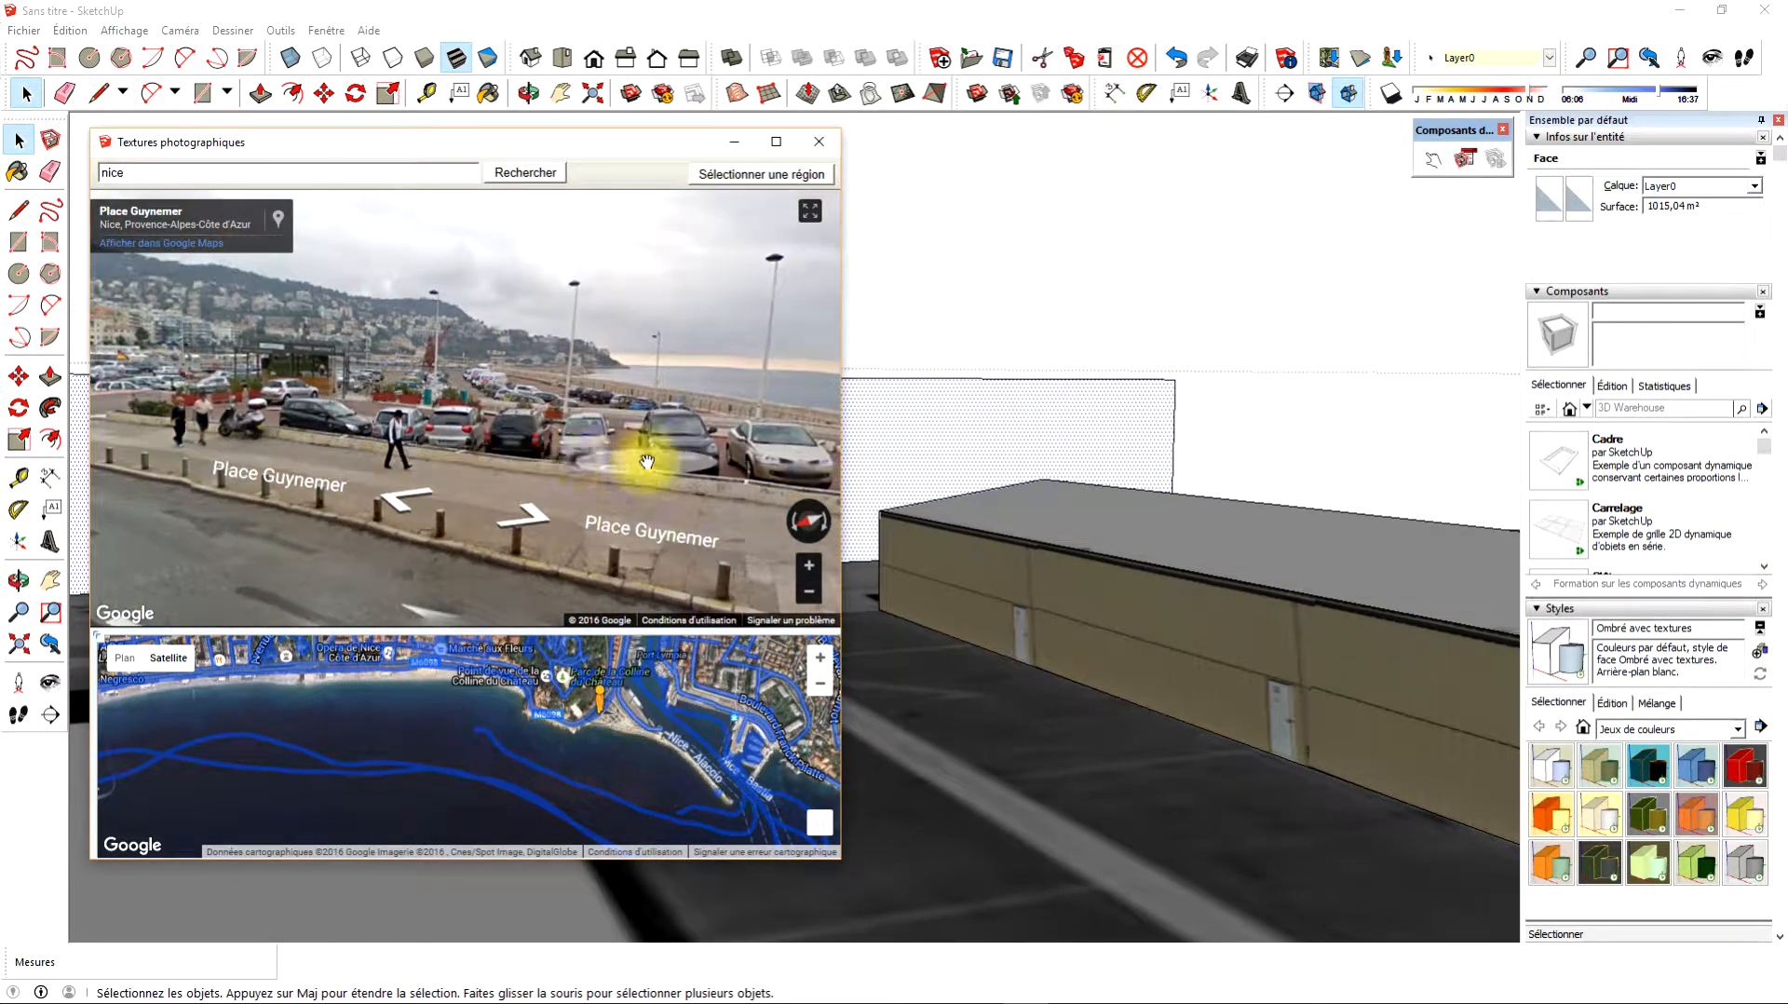
left_click_drag(639, 463, 129, 459)
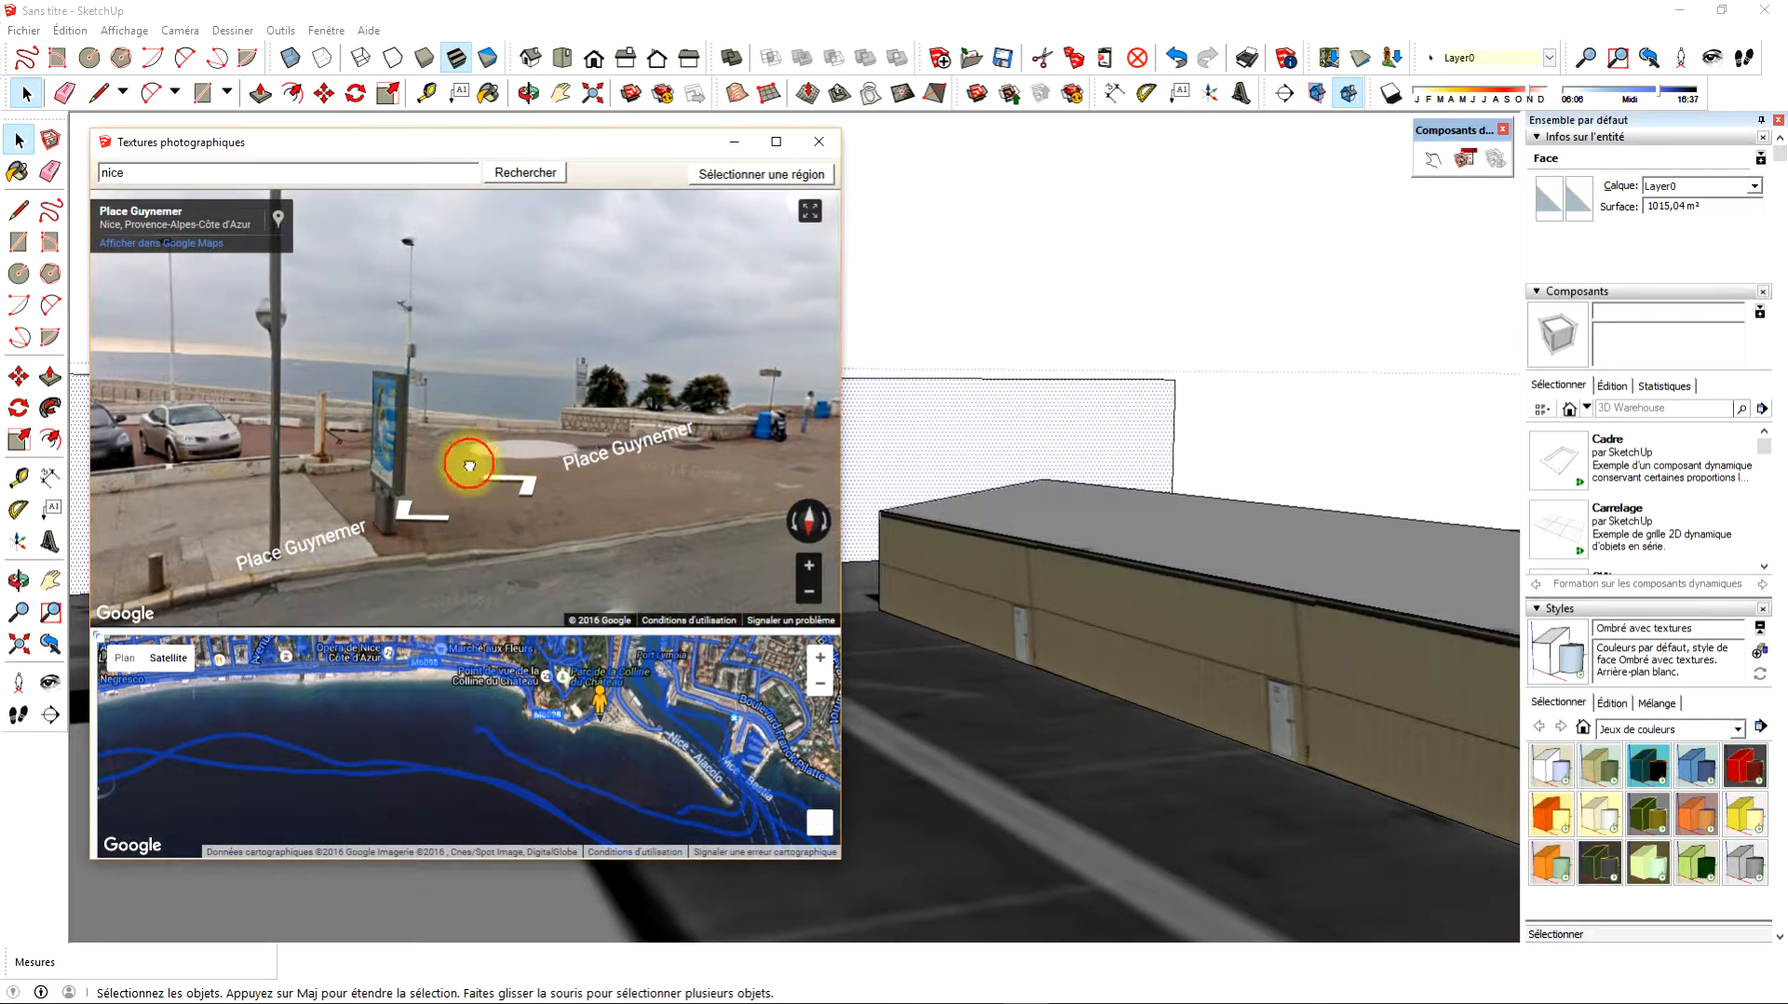
left_click_drag(591, 471, 586, 522)
left_click(586, 523)
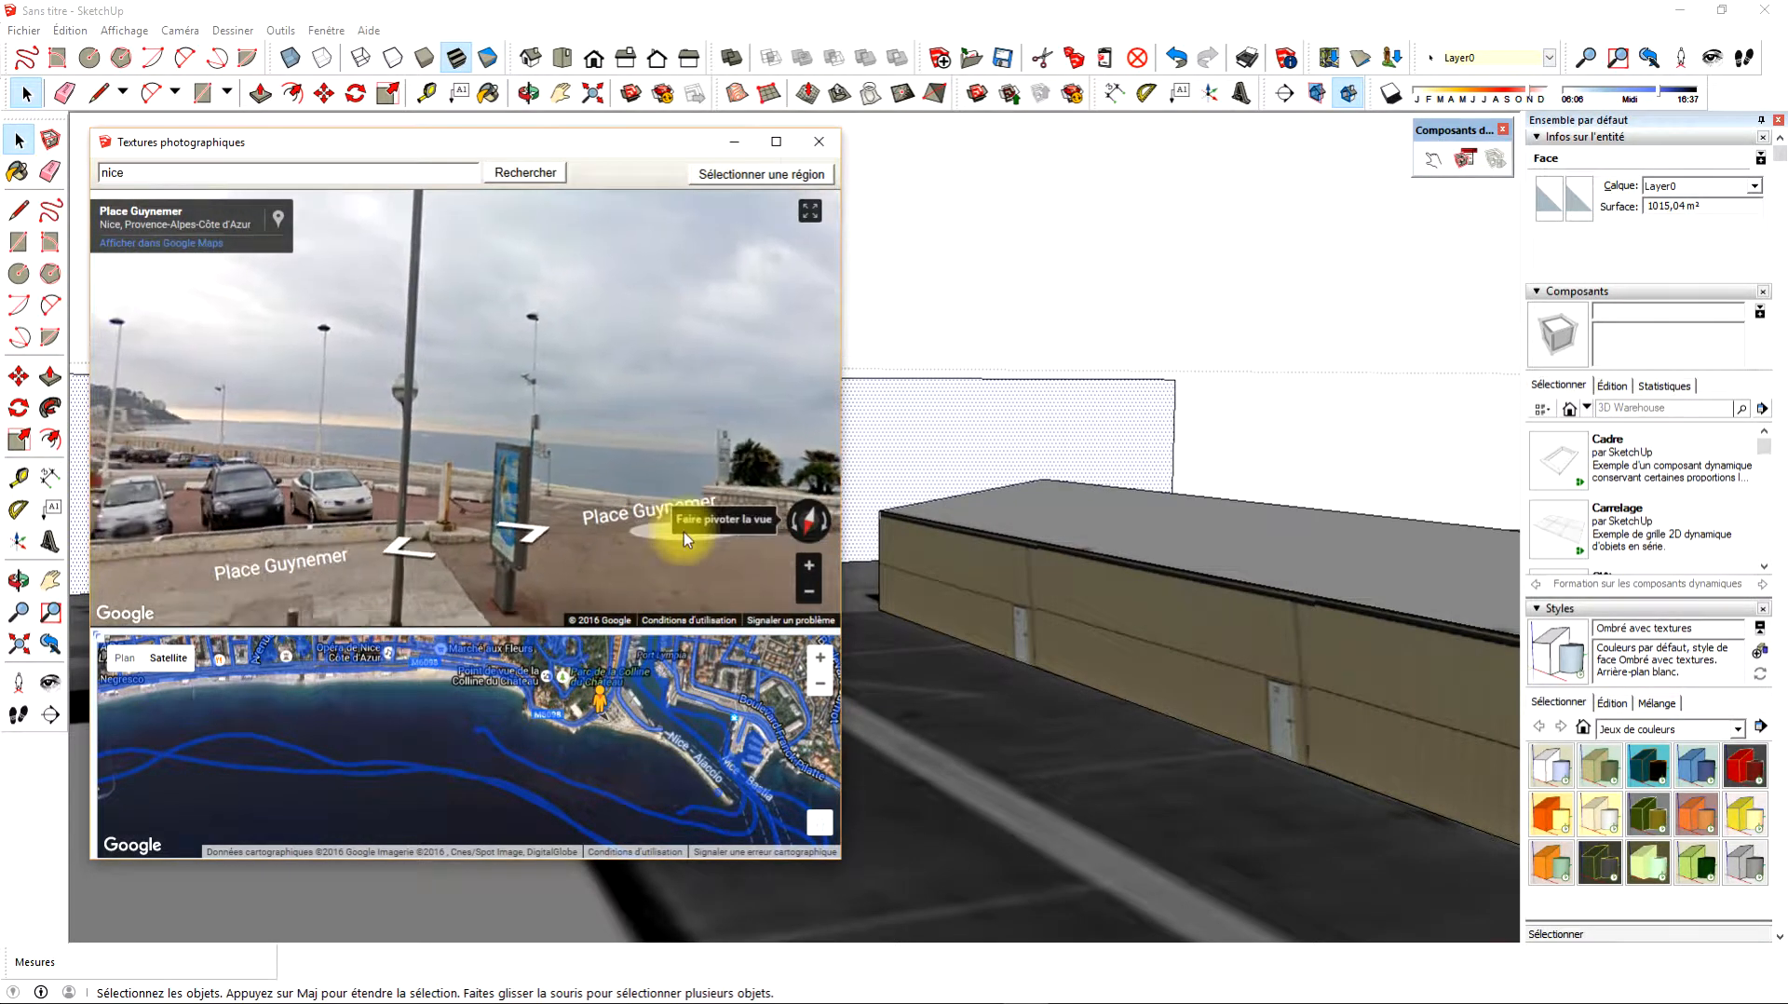
Relocate the Street View figure onto the water at Port de Nice and turn the view toward the hillside waterfront.
left_click_drag(679, 737, 388, 737)
left_click_drag(503, 762, 583, 661)
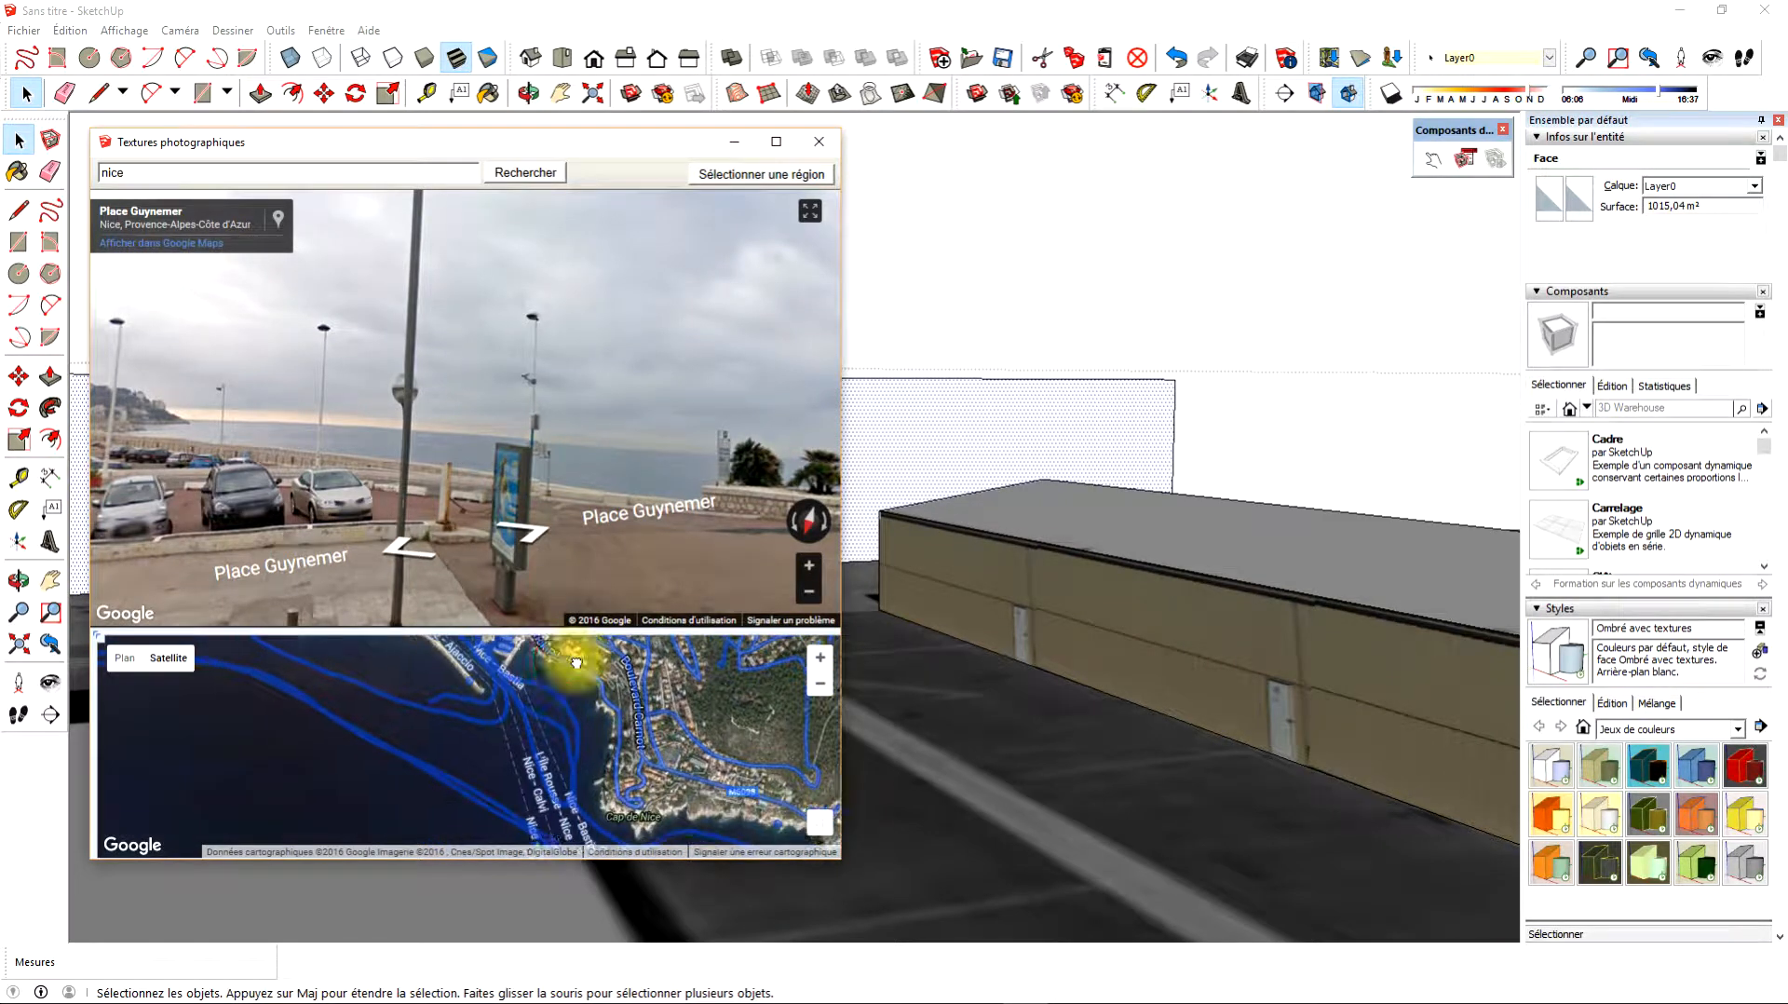
left_click_drag(601, 756, 875, 810)
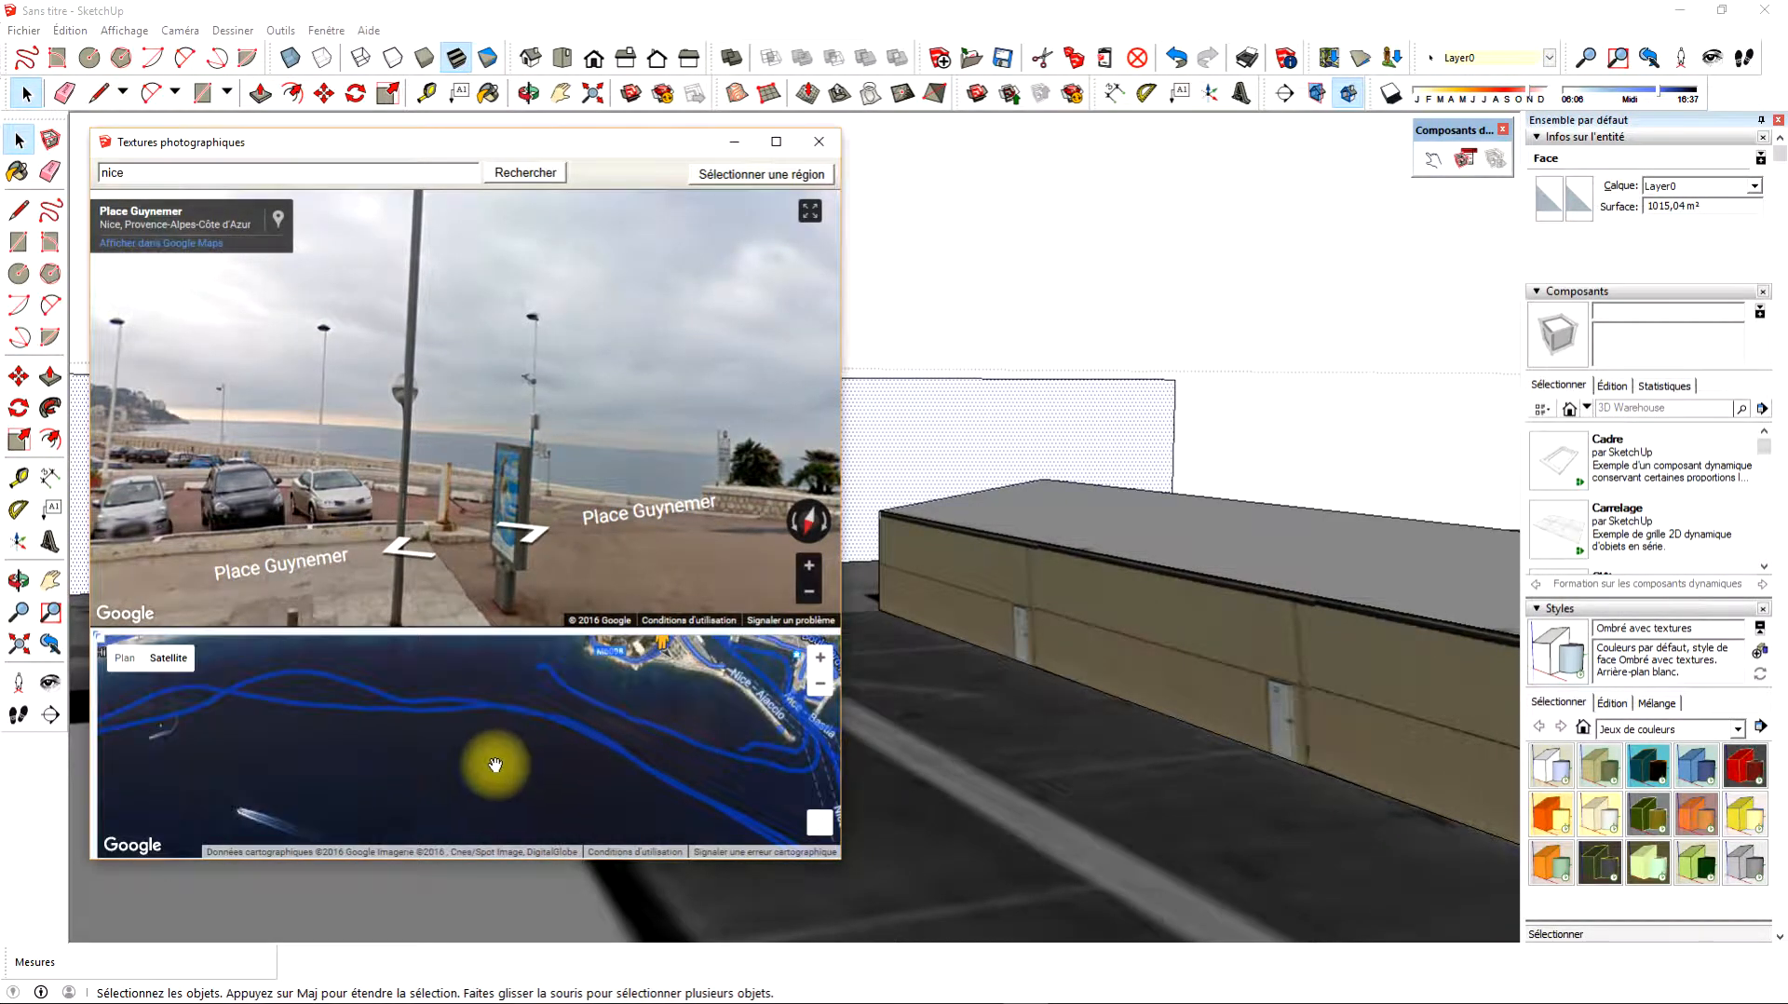
left_click_drag(493, 731, 637, 819)
left_click_drag(771, 814, 451, 794)
scroll(514, 758, "up", 3)
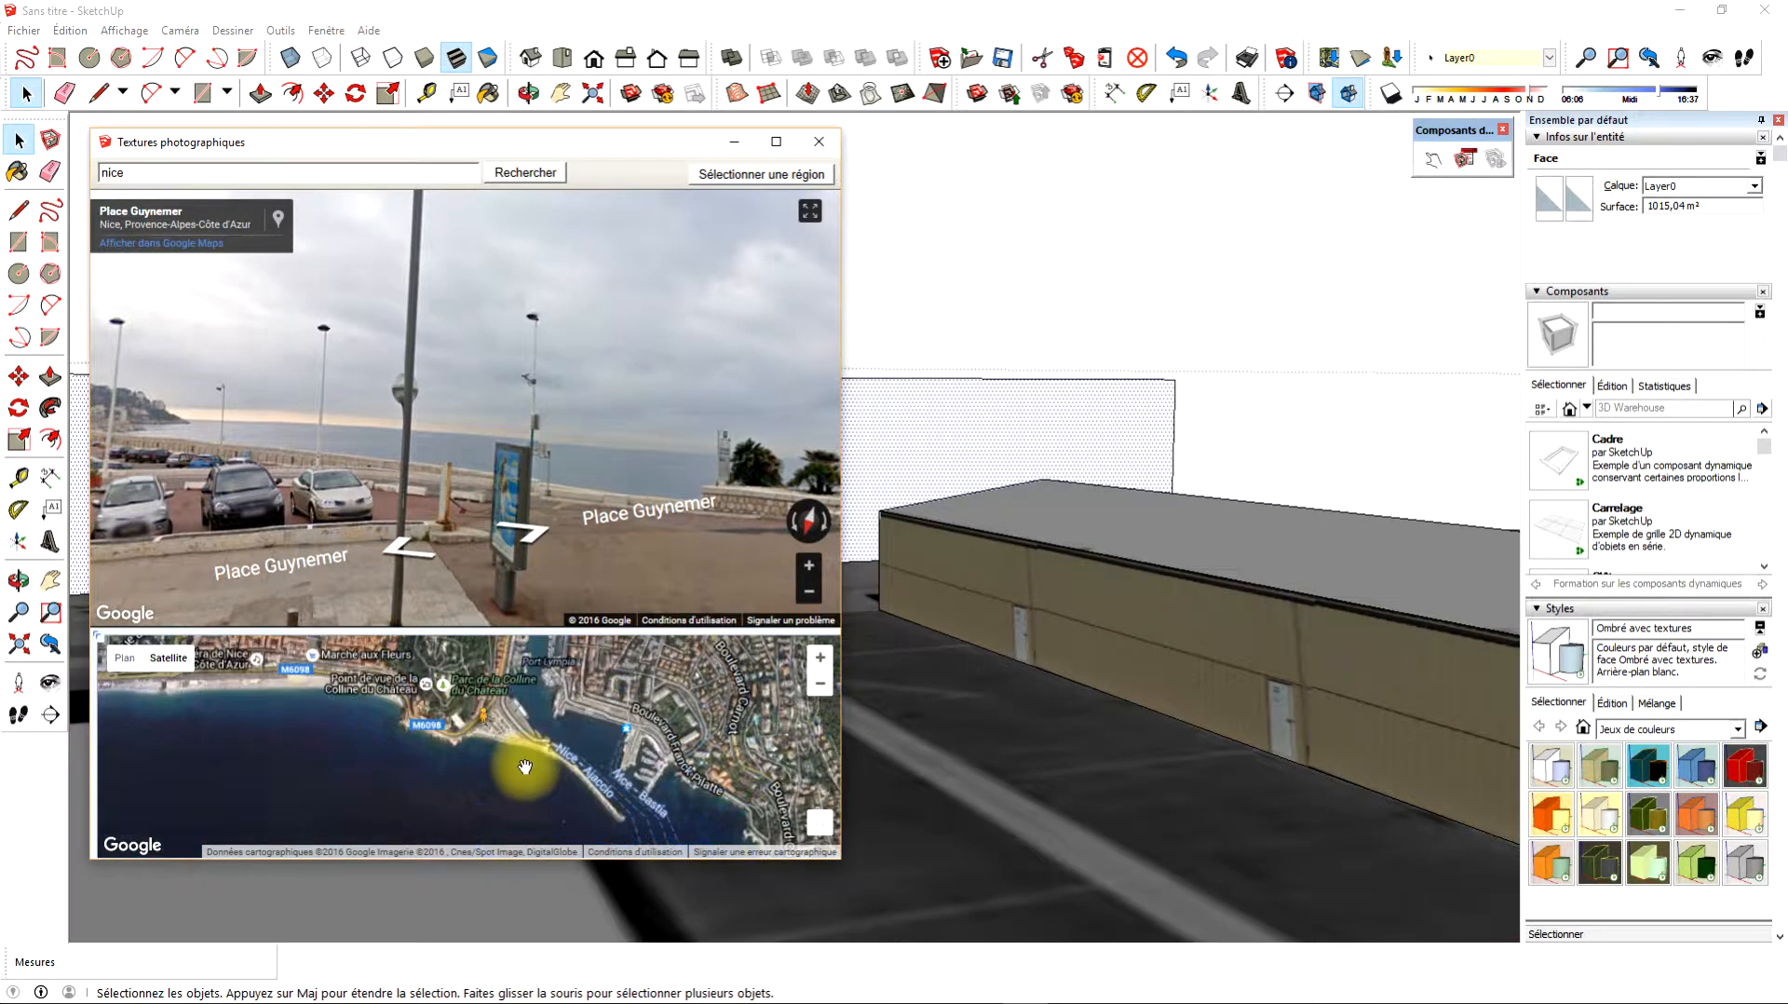
scroll(525, 727, "down", 3)
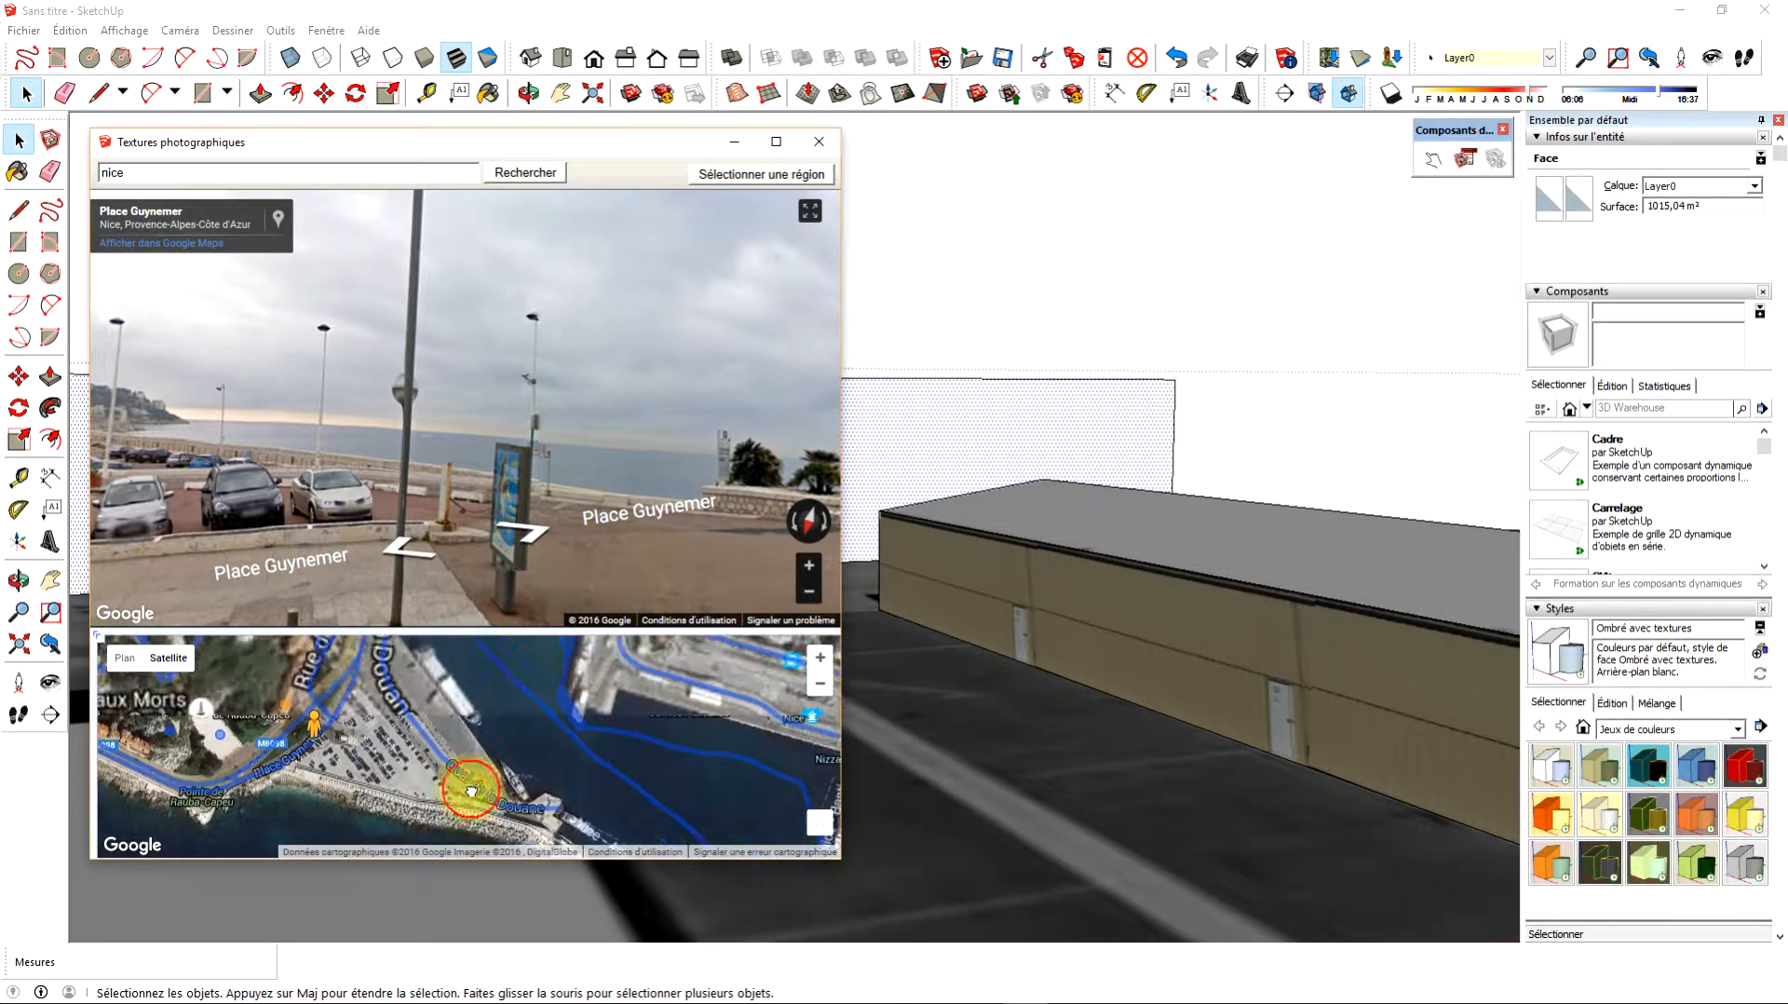
left_click_drag(329, 779, 585, 779)
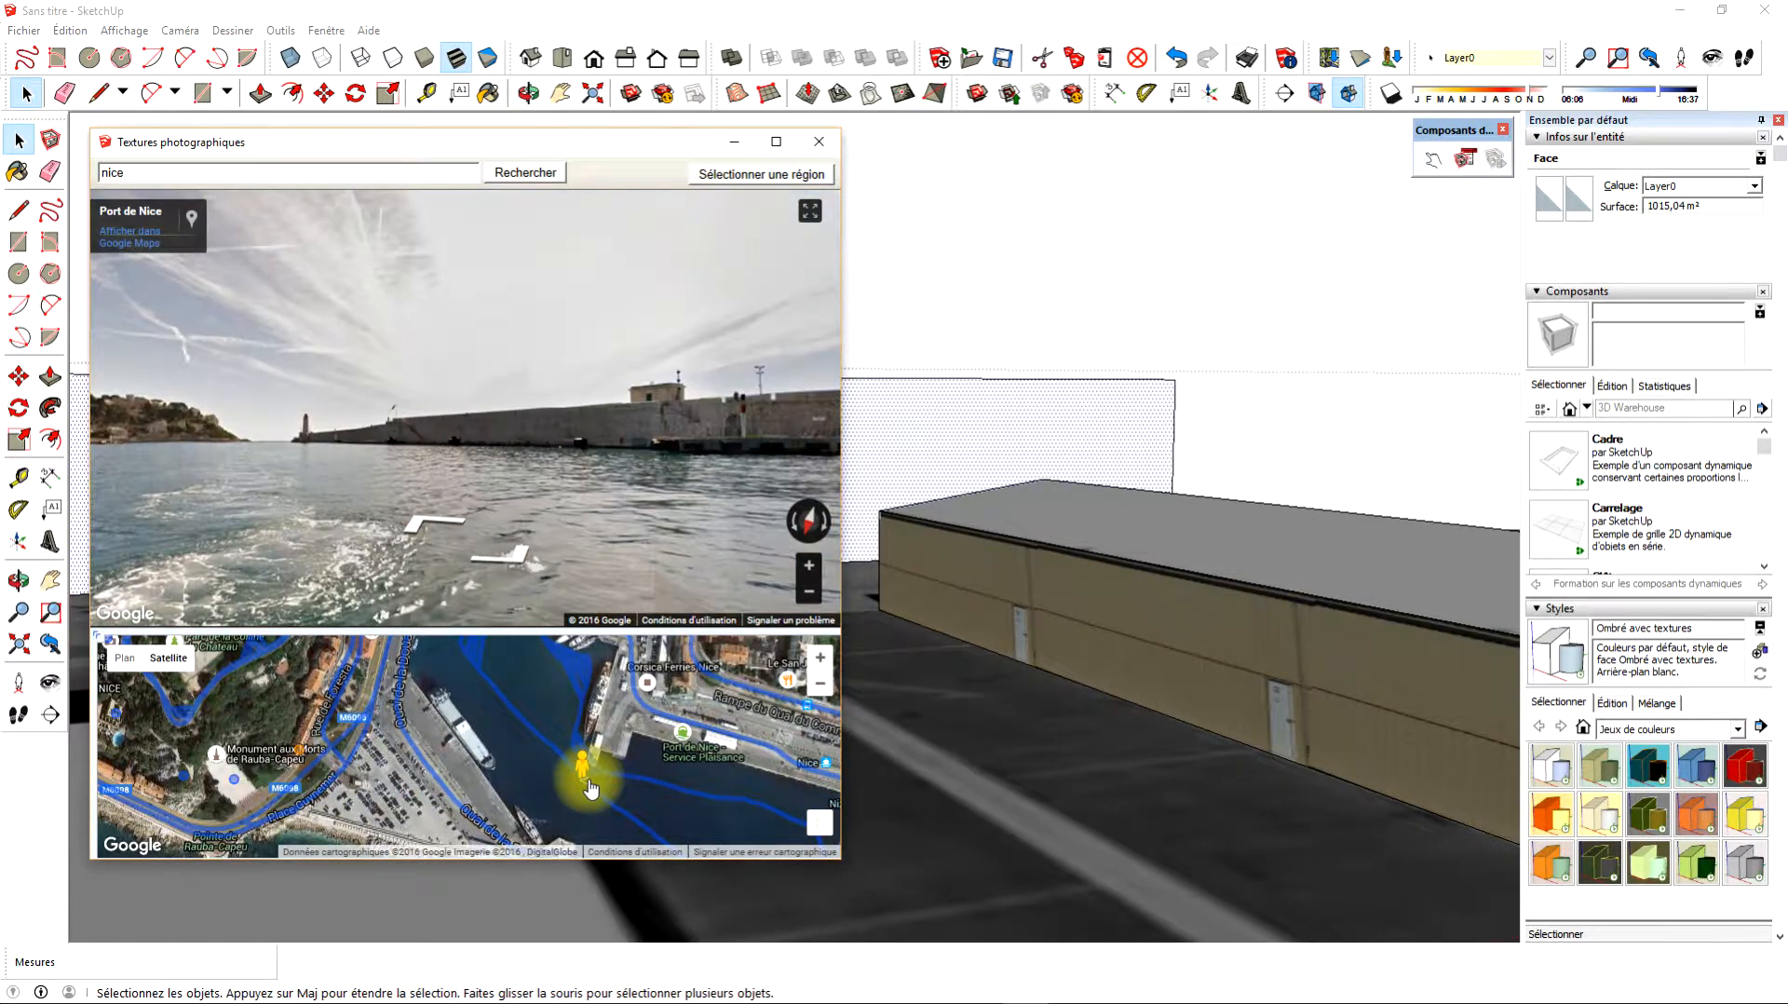
left_click_drag(482, 442, 575, 510)
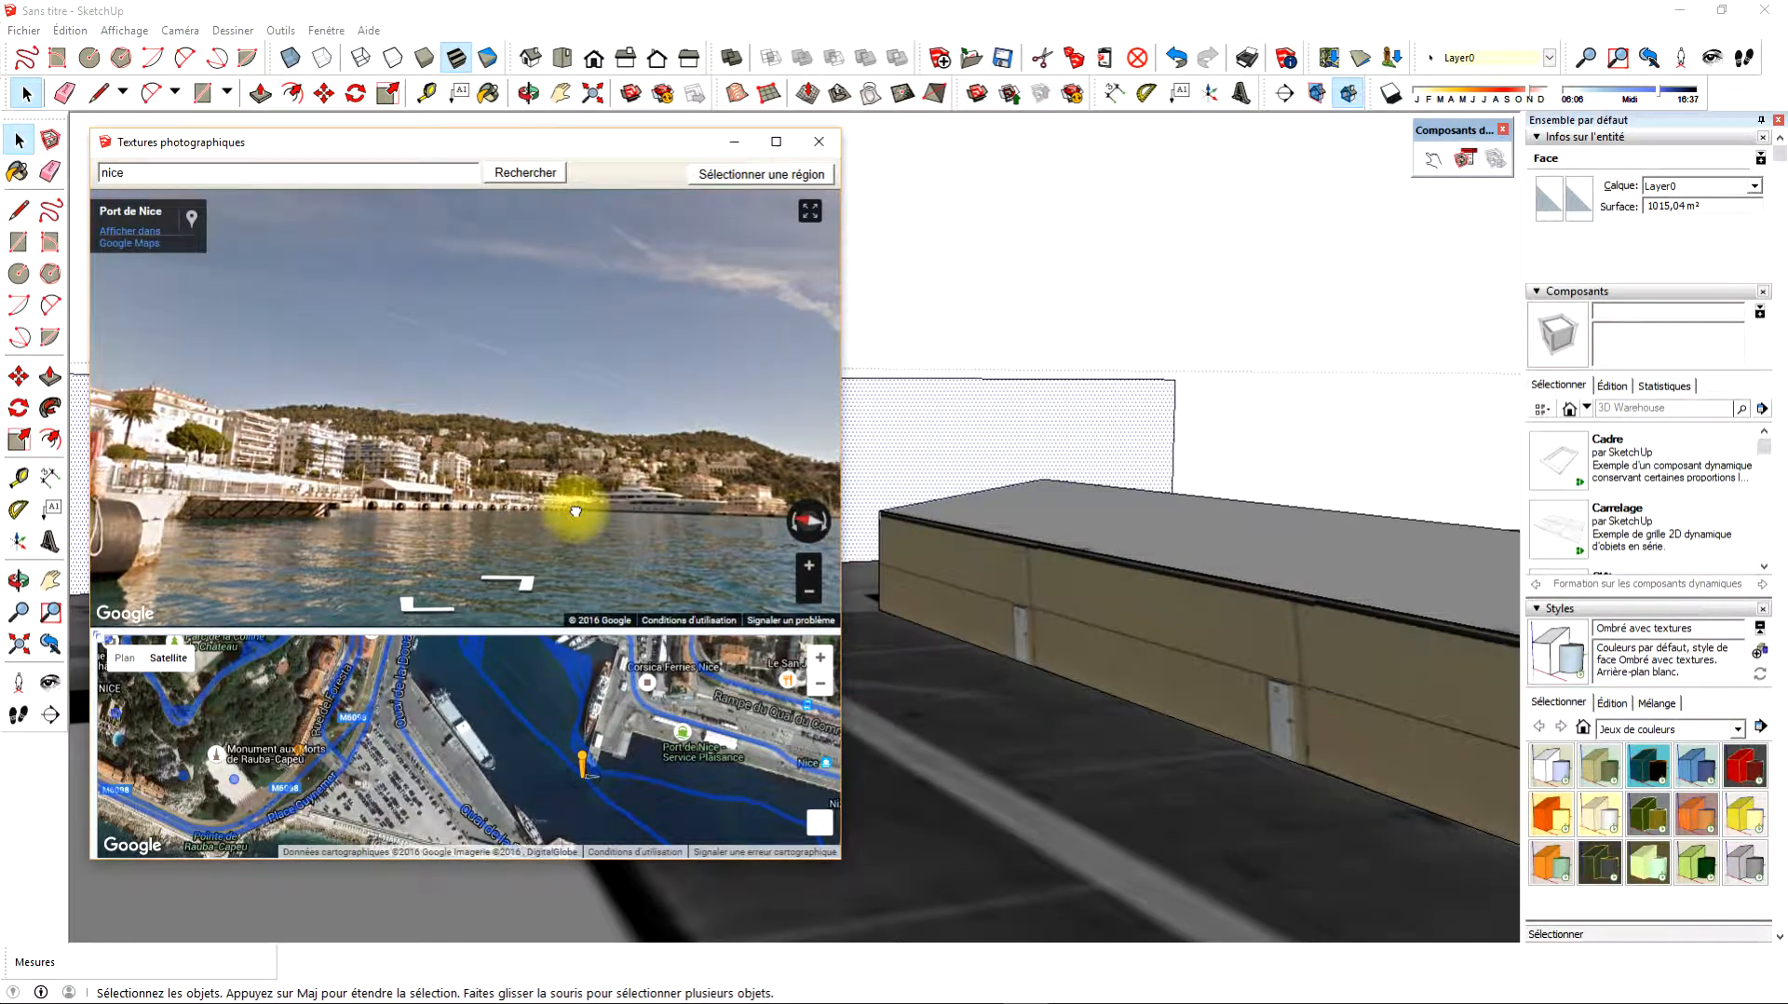
left_click_drag(575, 511, 518, 510)
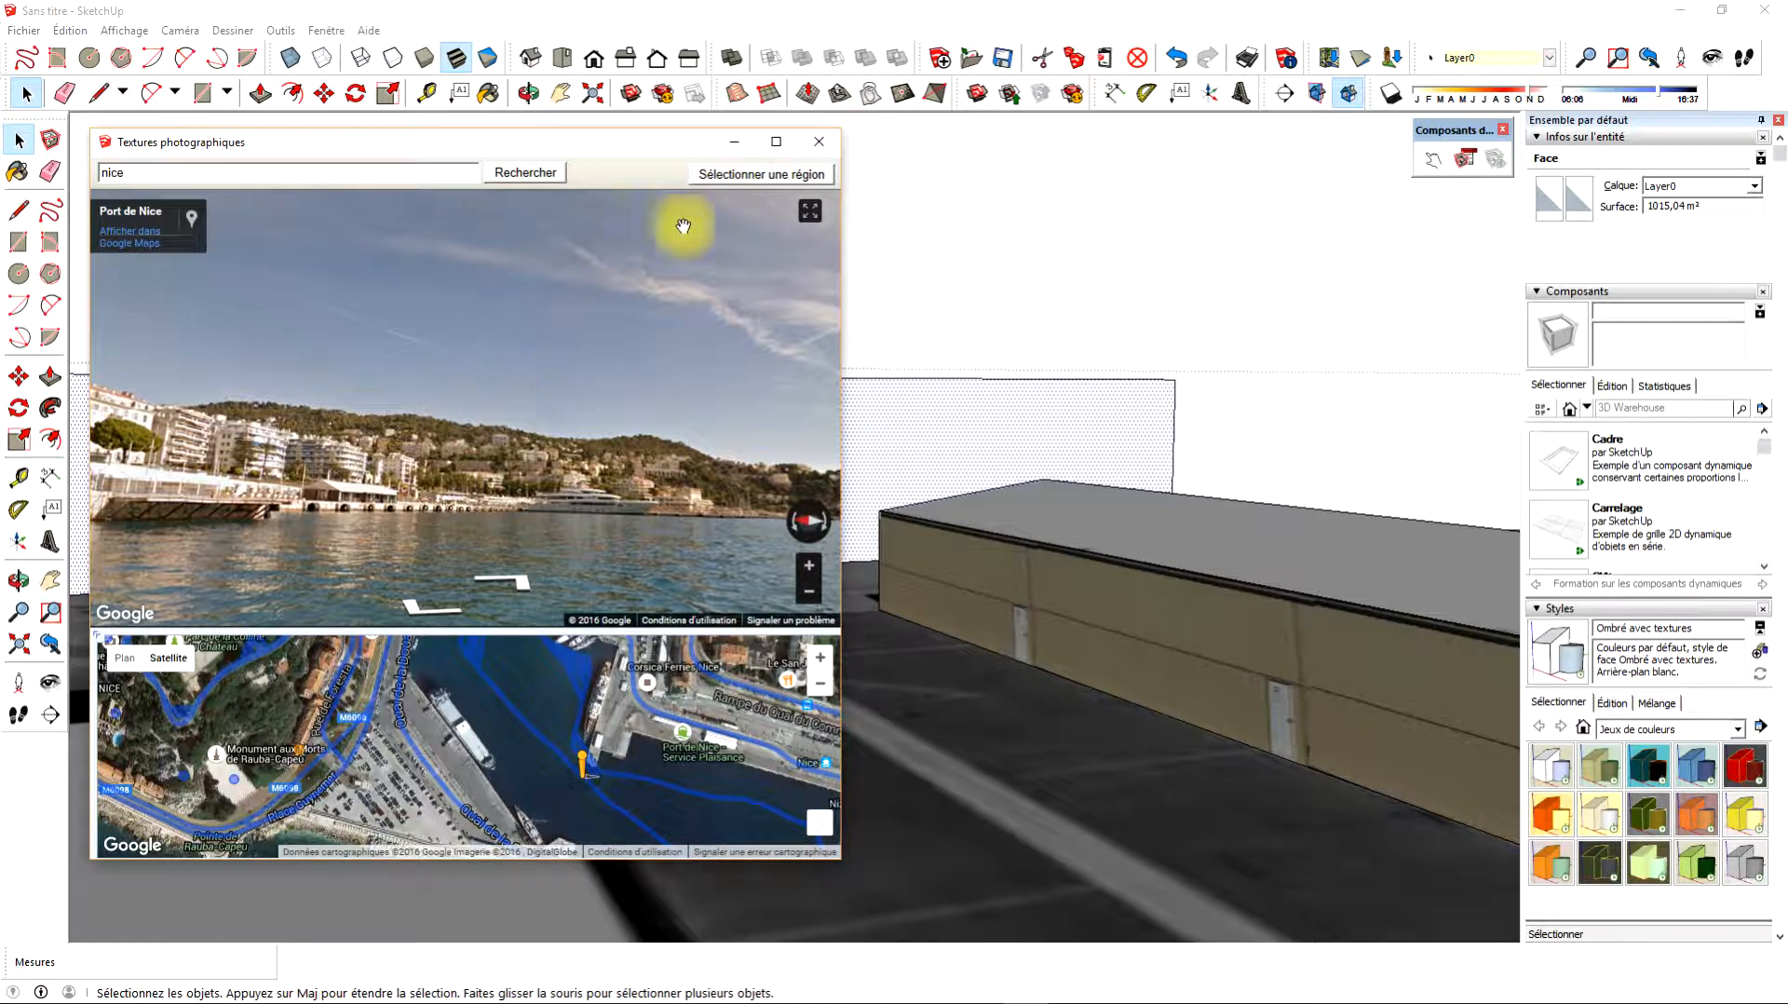
Capture a wide region of sky, hillside and waterfront from the Street View as the wall face's texture, and close the photo texture window.
left_click(761, 175)
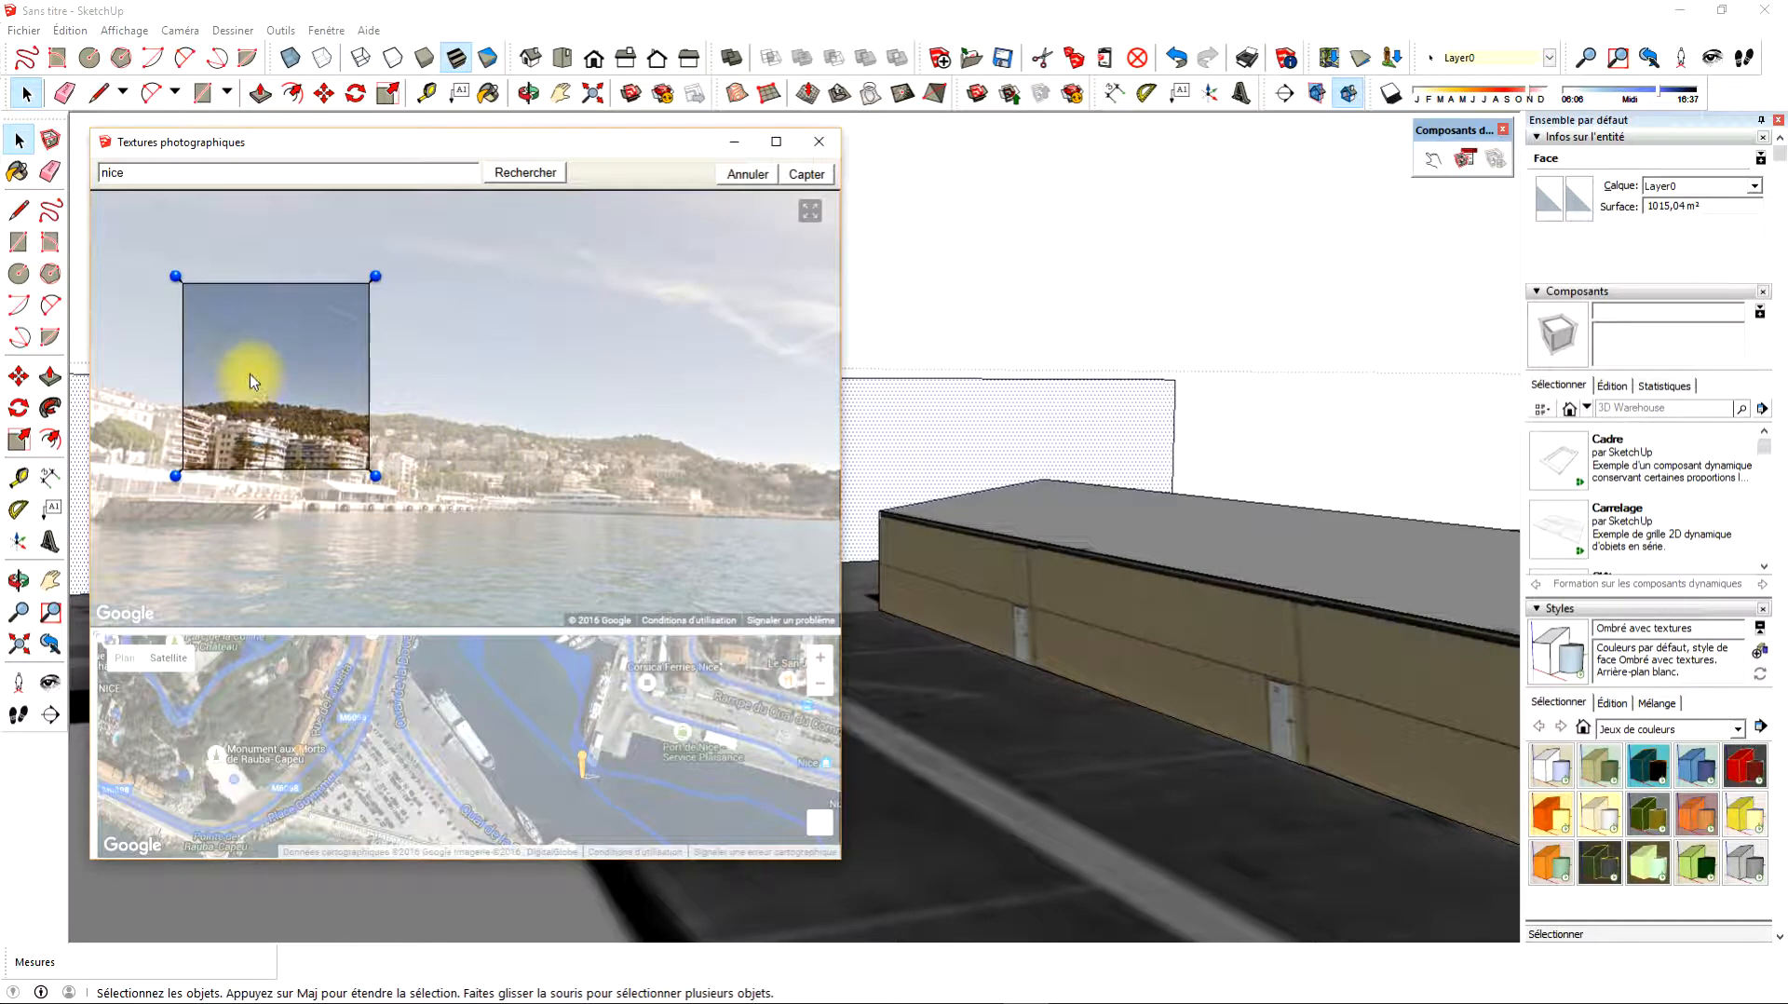
left_click_drag(292, 371, 232, 445)
left_click_drag(107, 343, 105, 243)
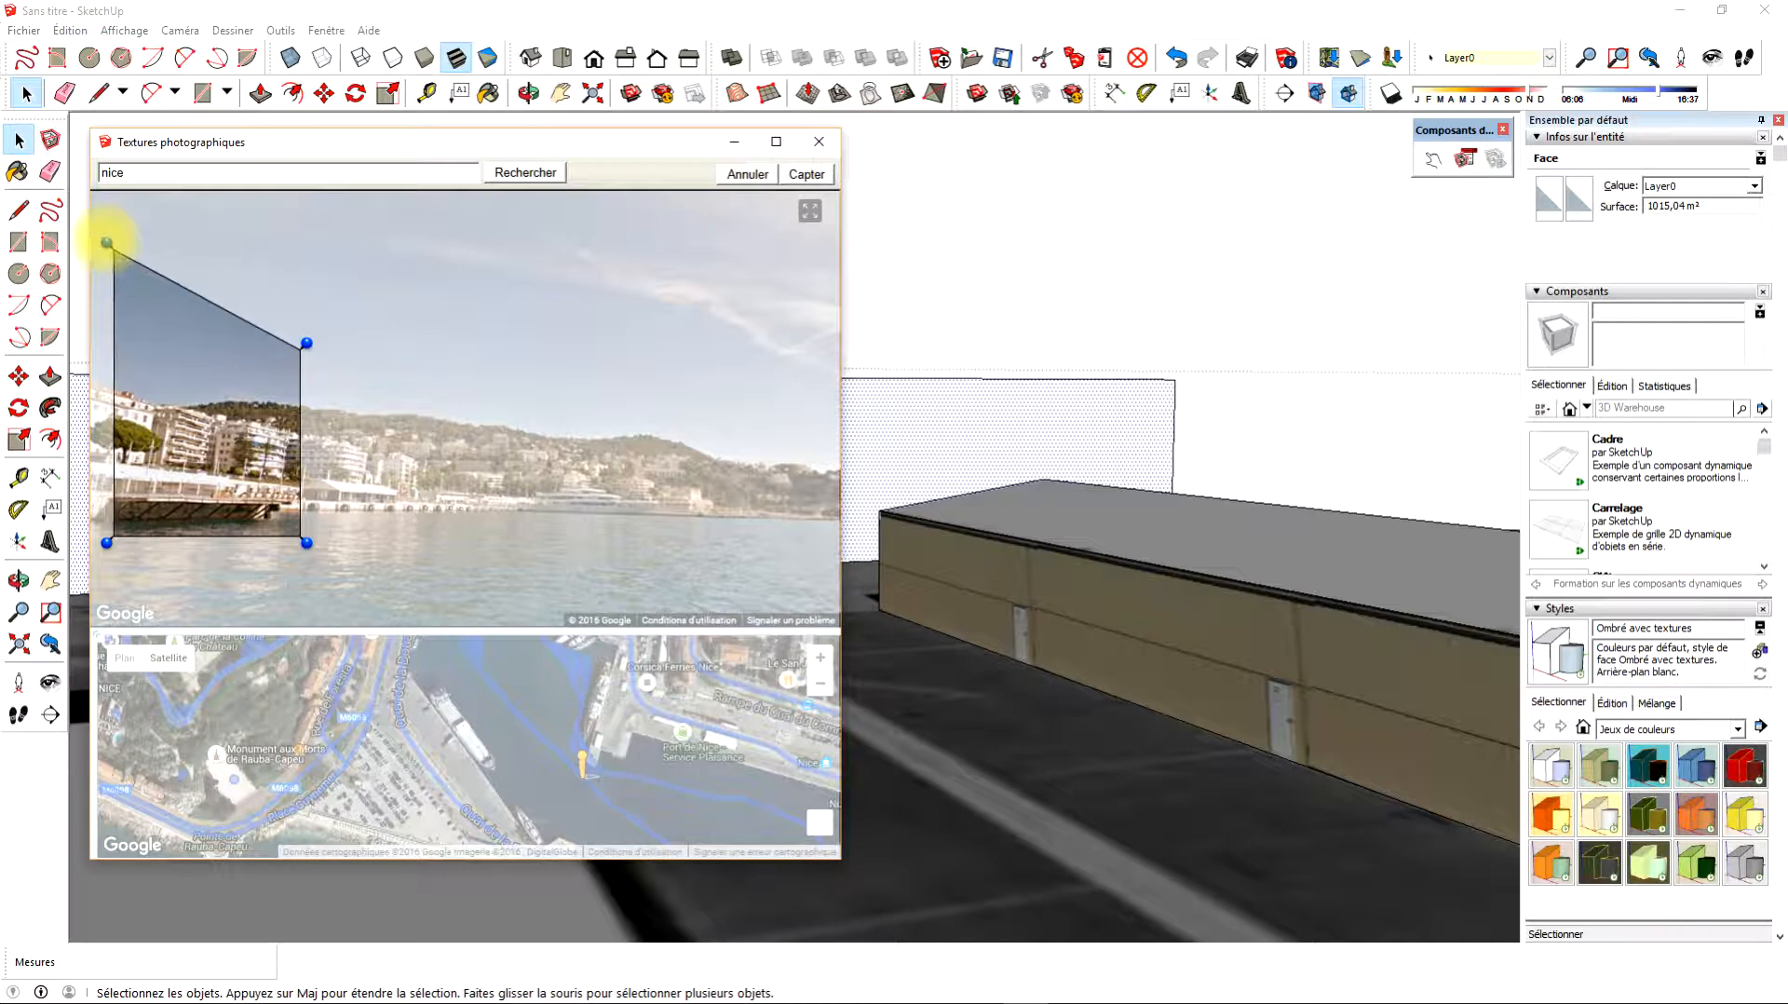
left_click_drag(307, 343, 784, 243)
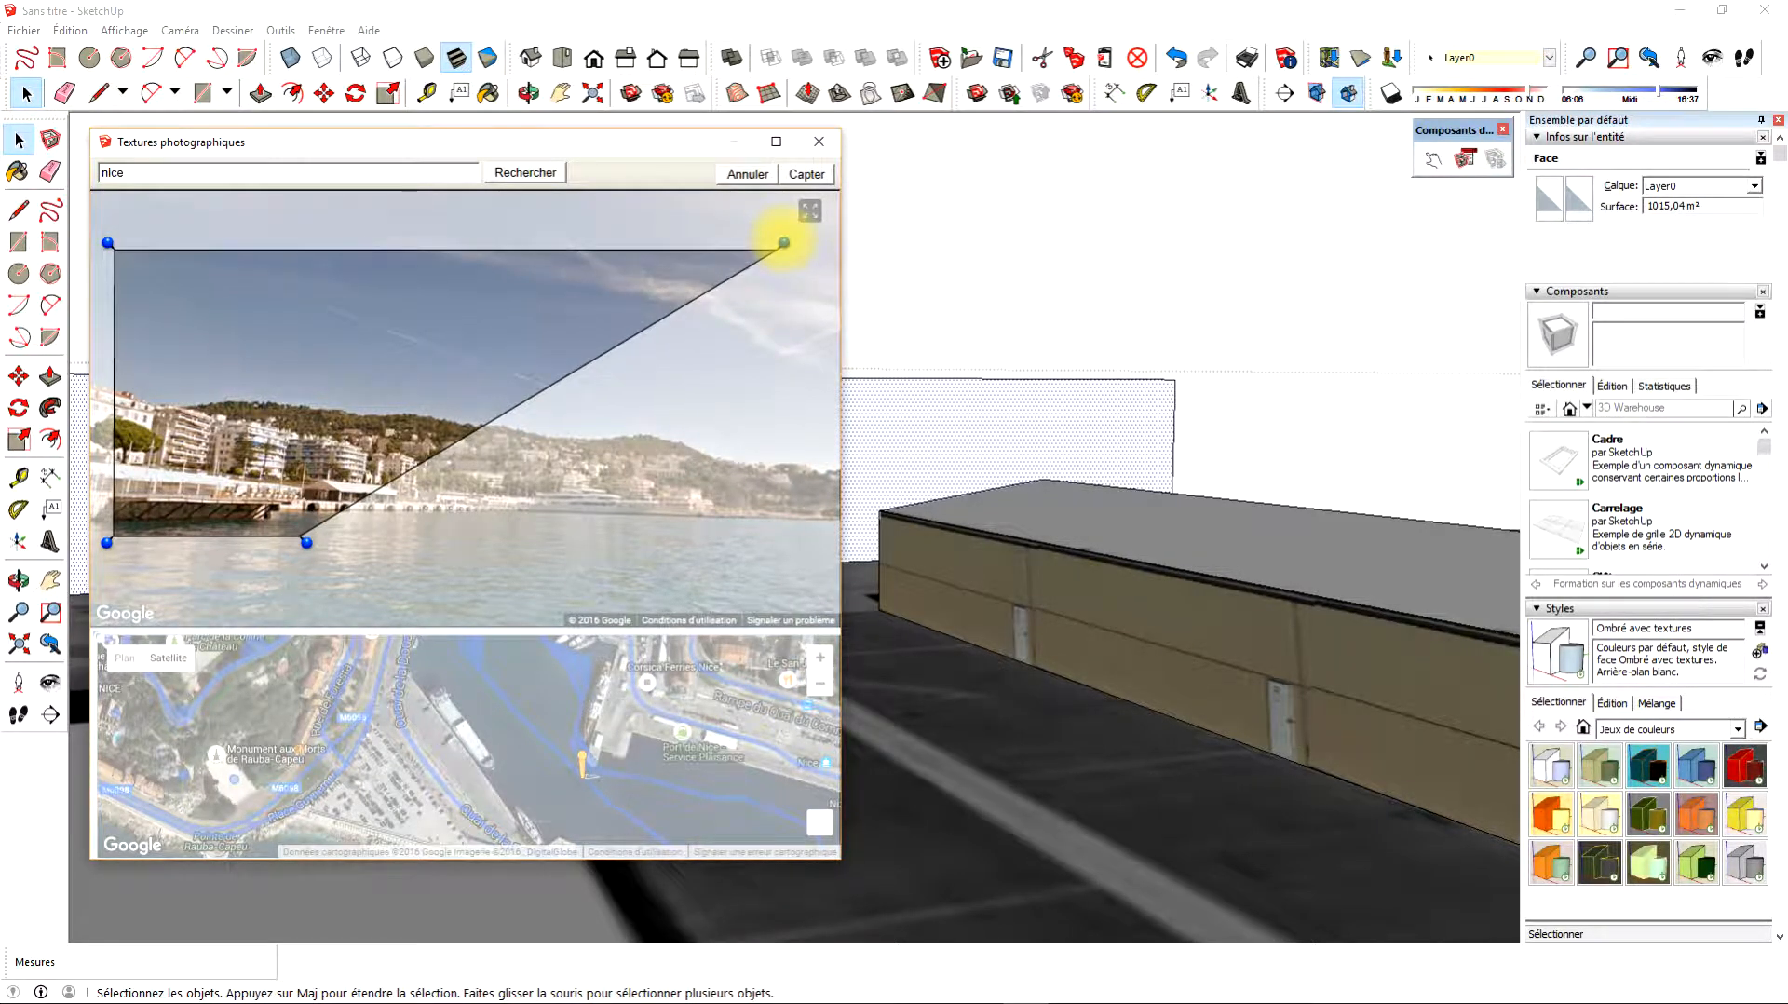
left_click_drag(306, 542, 788, 551)
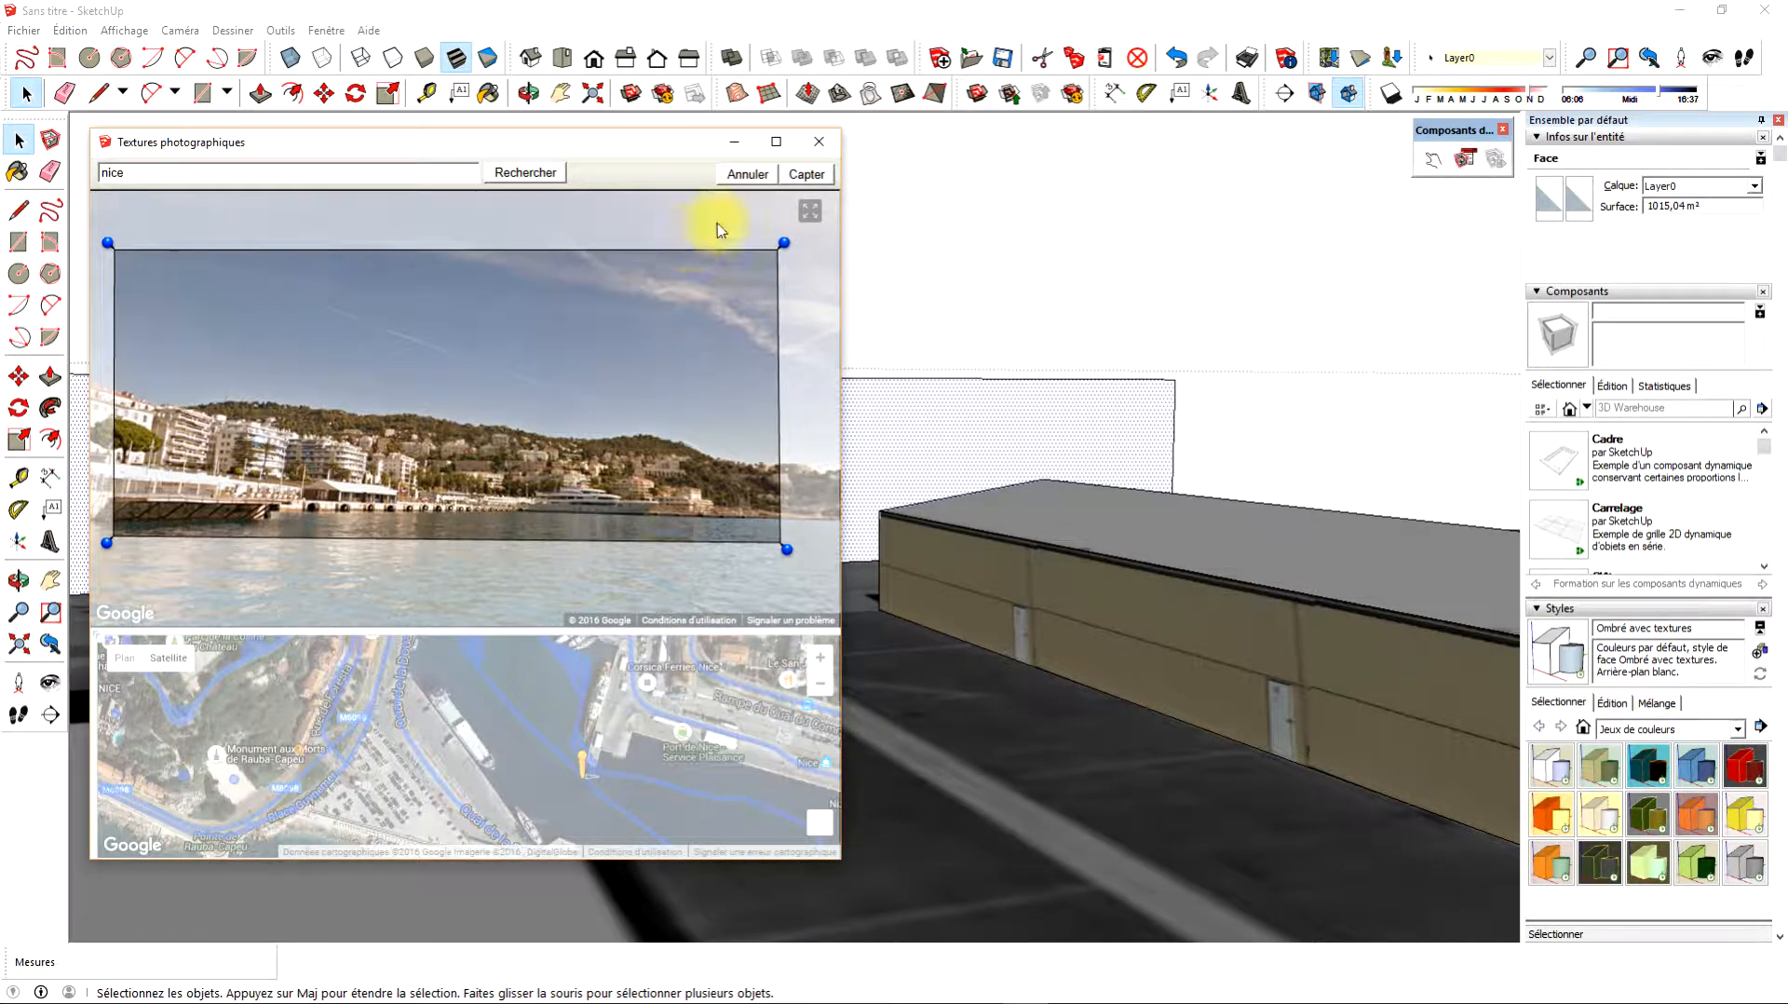
left_click(801, 177)
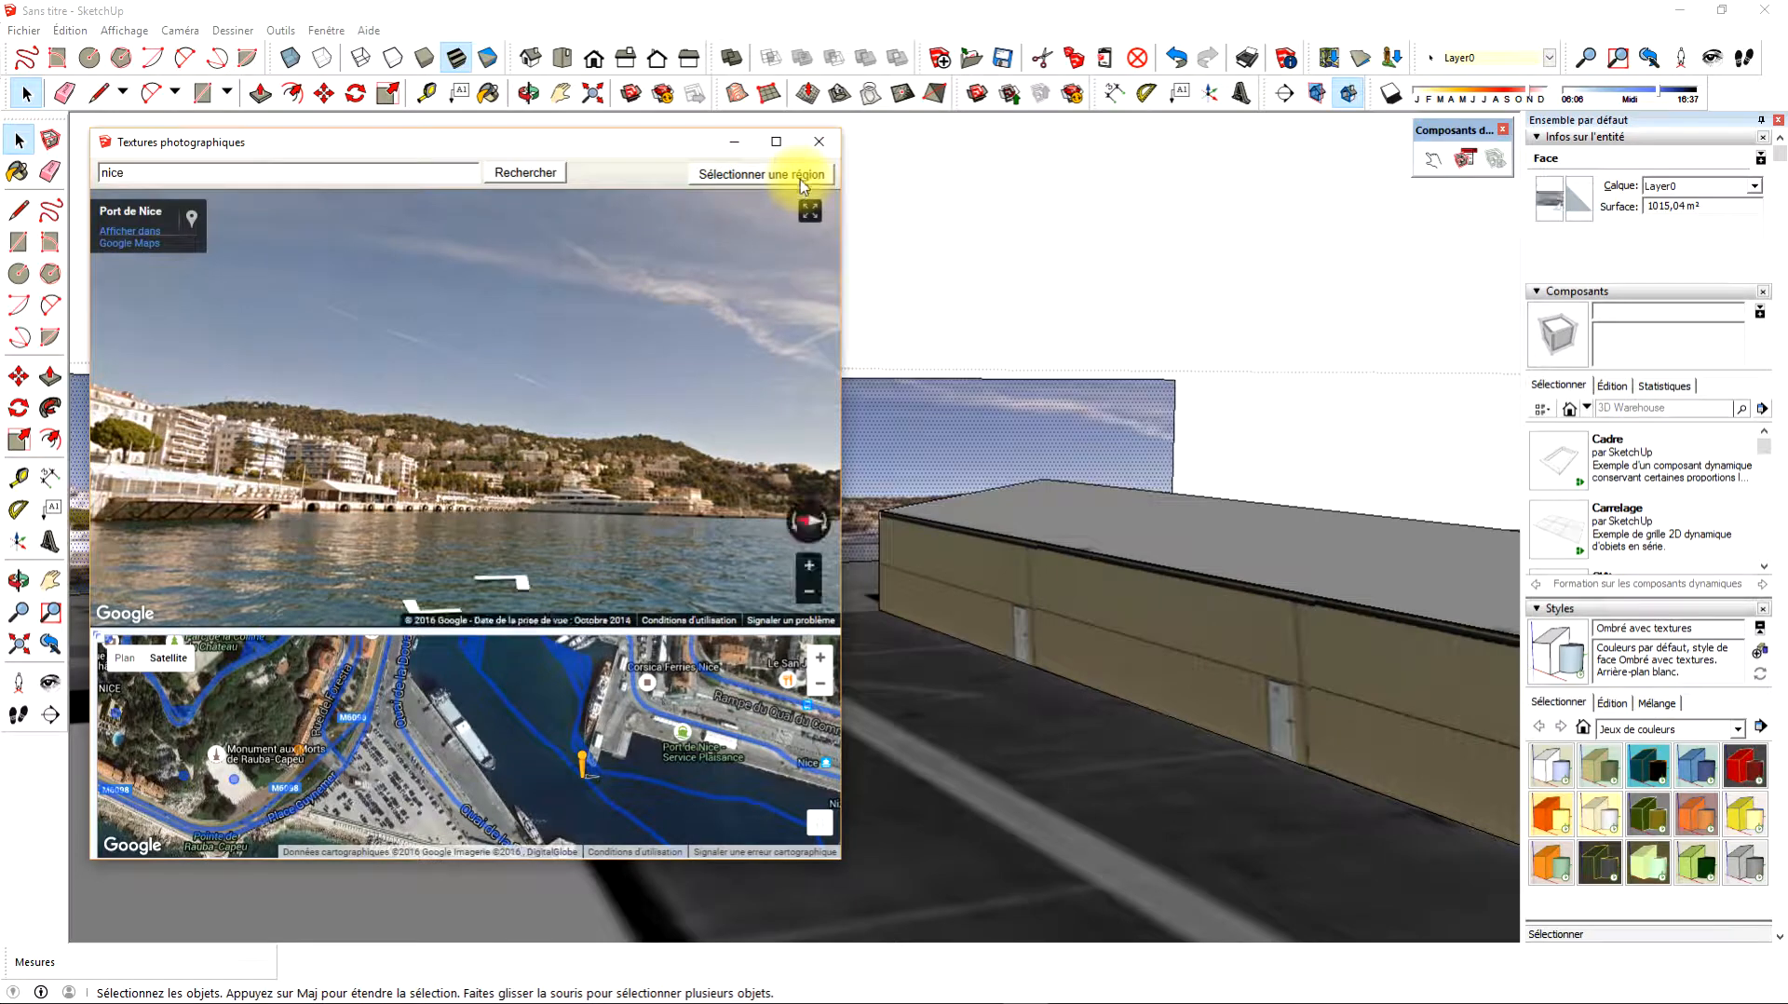
left_click(820, 145)
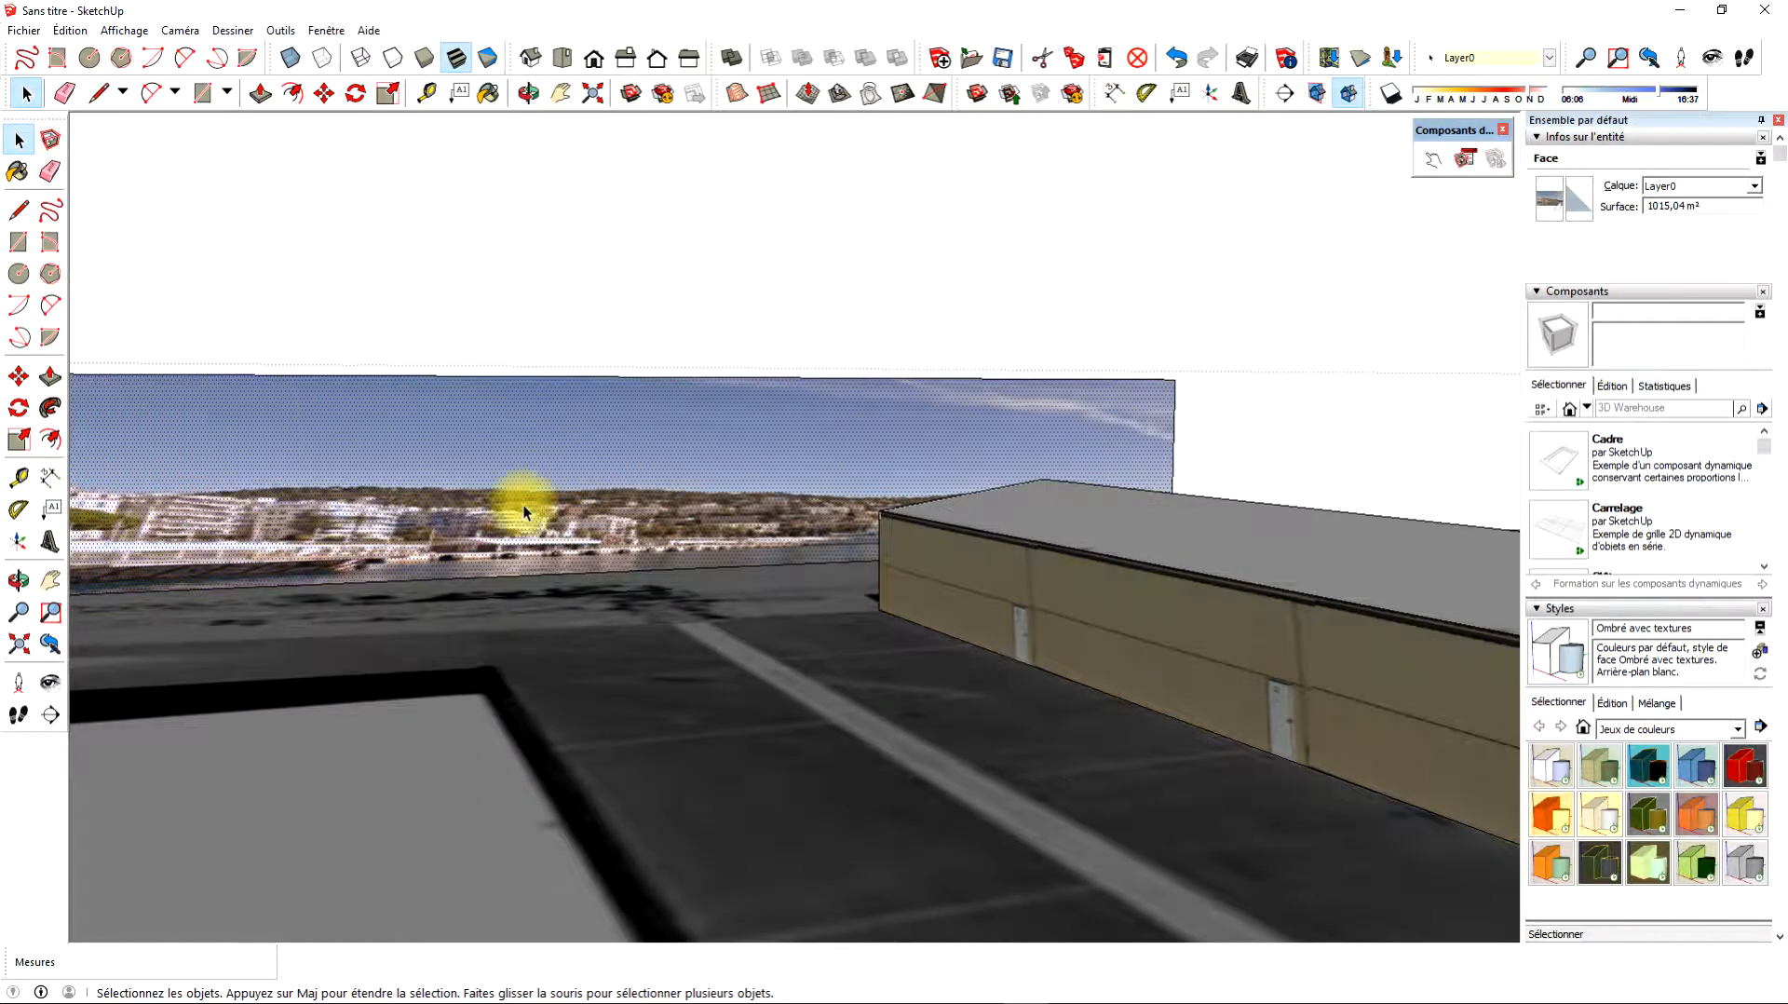
scroll(552, 492, "down", 2)
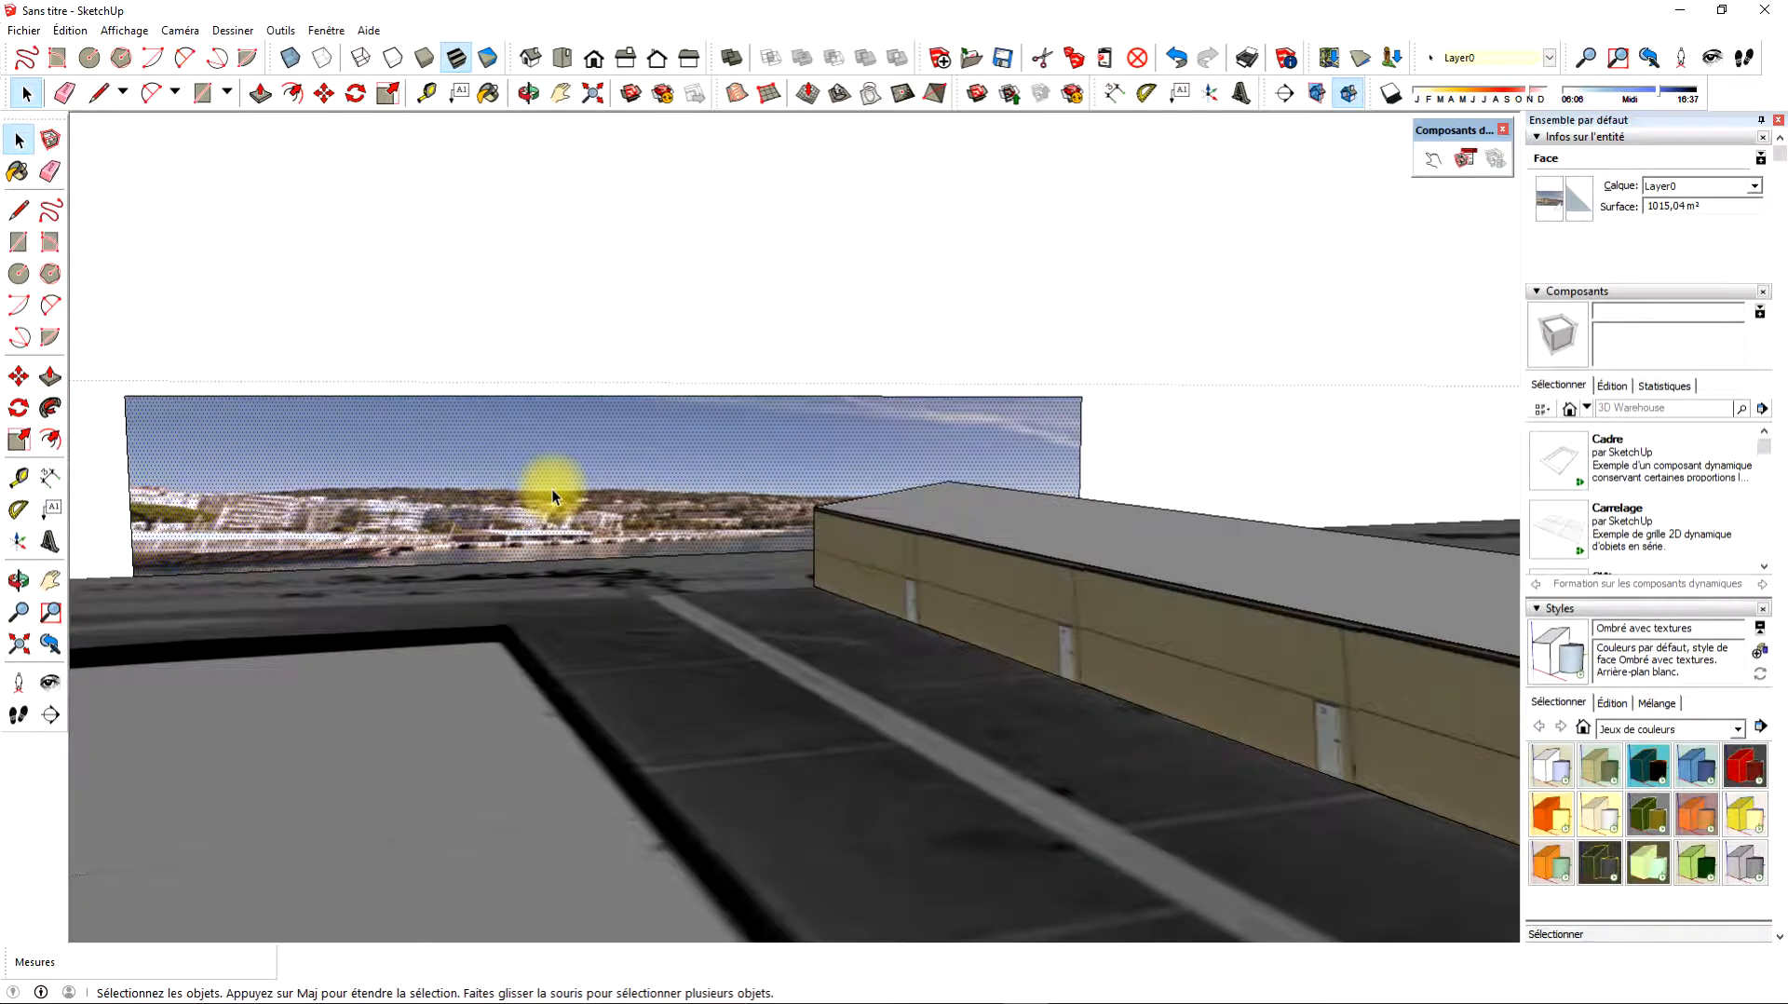
Deselect the wall face and examine its harbour texture from ground level, between the grey platform and the long building.
right_click(555, 486)
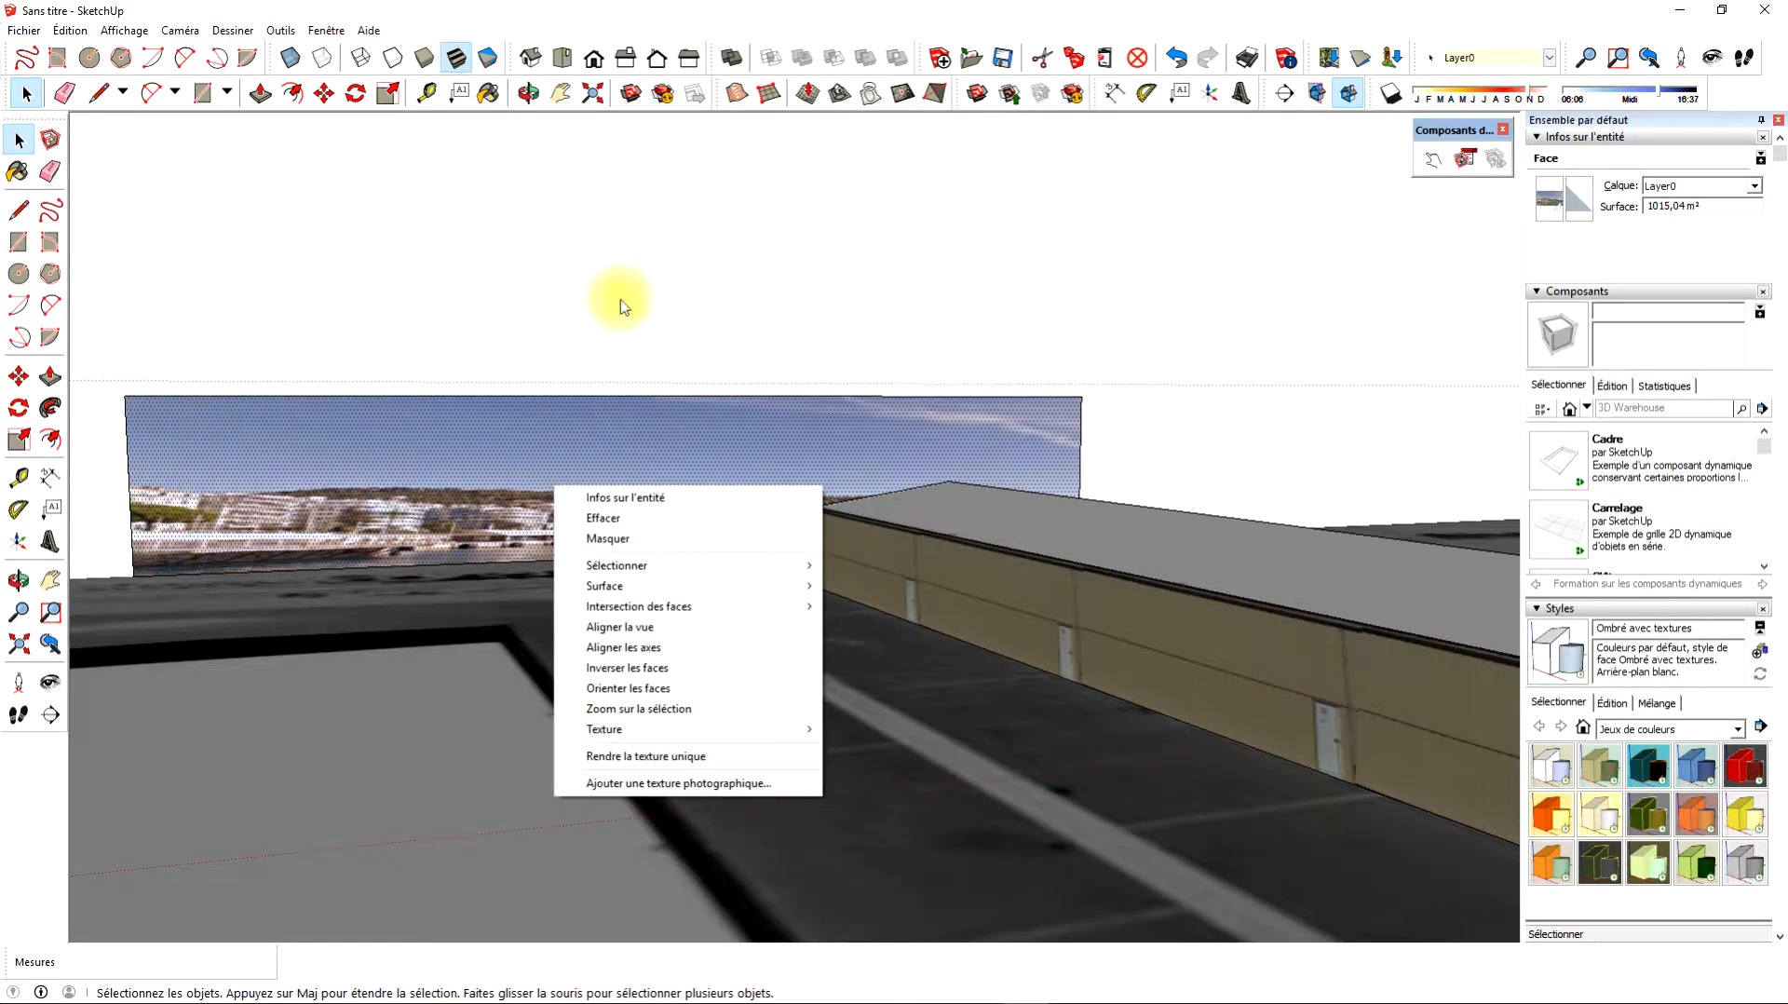
left_click(628, 297)
scroll(795, 726, "down", 2)
scroll(810, 753, "down", 1)
middle_click_drag(824, 780, 802, 641)
scroll(802, 641, "up", 3)
scroll(751, 406, "up", 1)
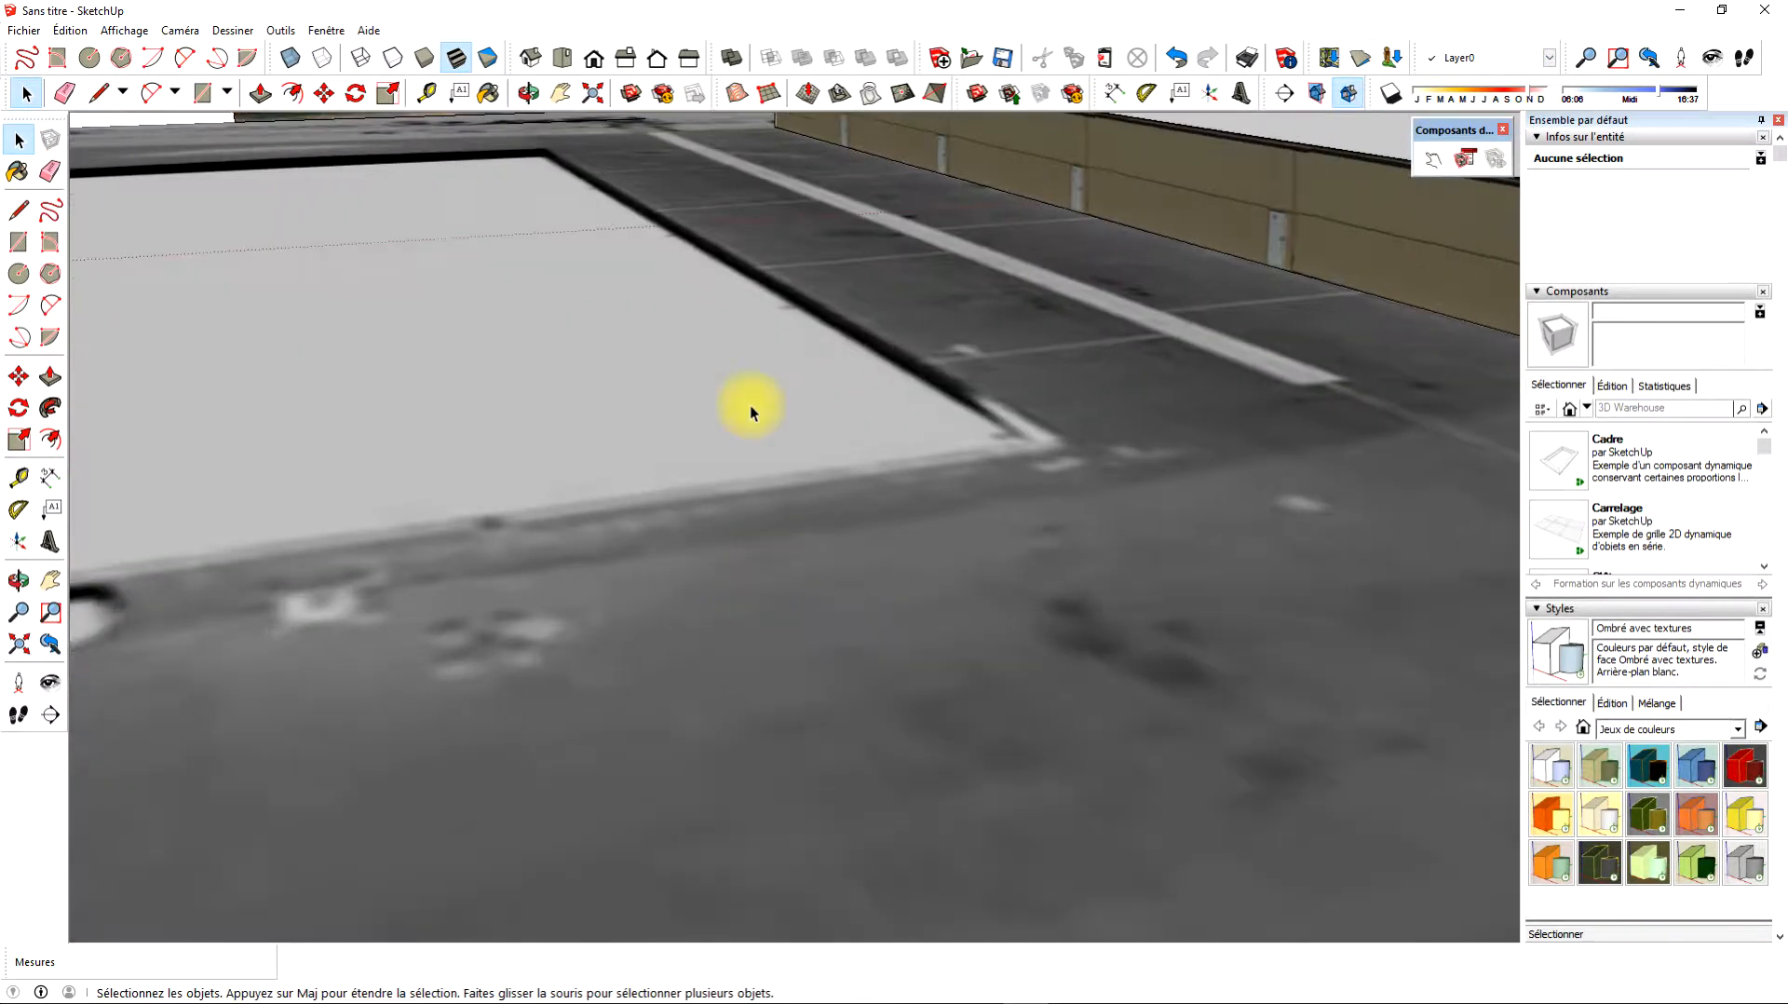
middle_click_drag(756, 378, 831, 993)
middle_click_drag(656, 229, 724, 509, "shift")
scroll(756, 592, "up", 4)
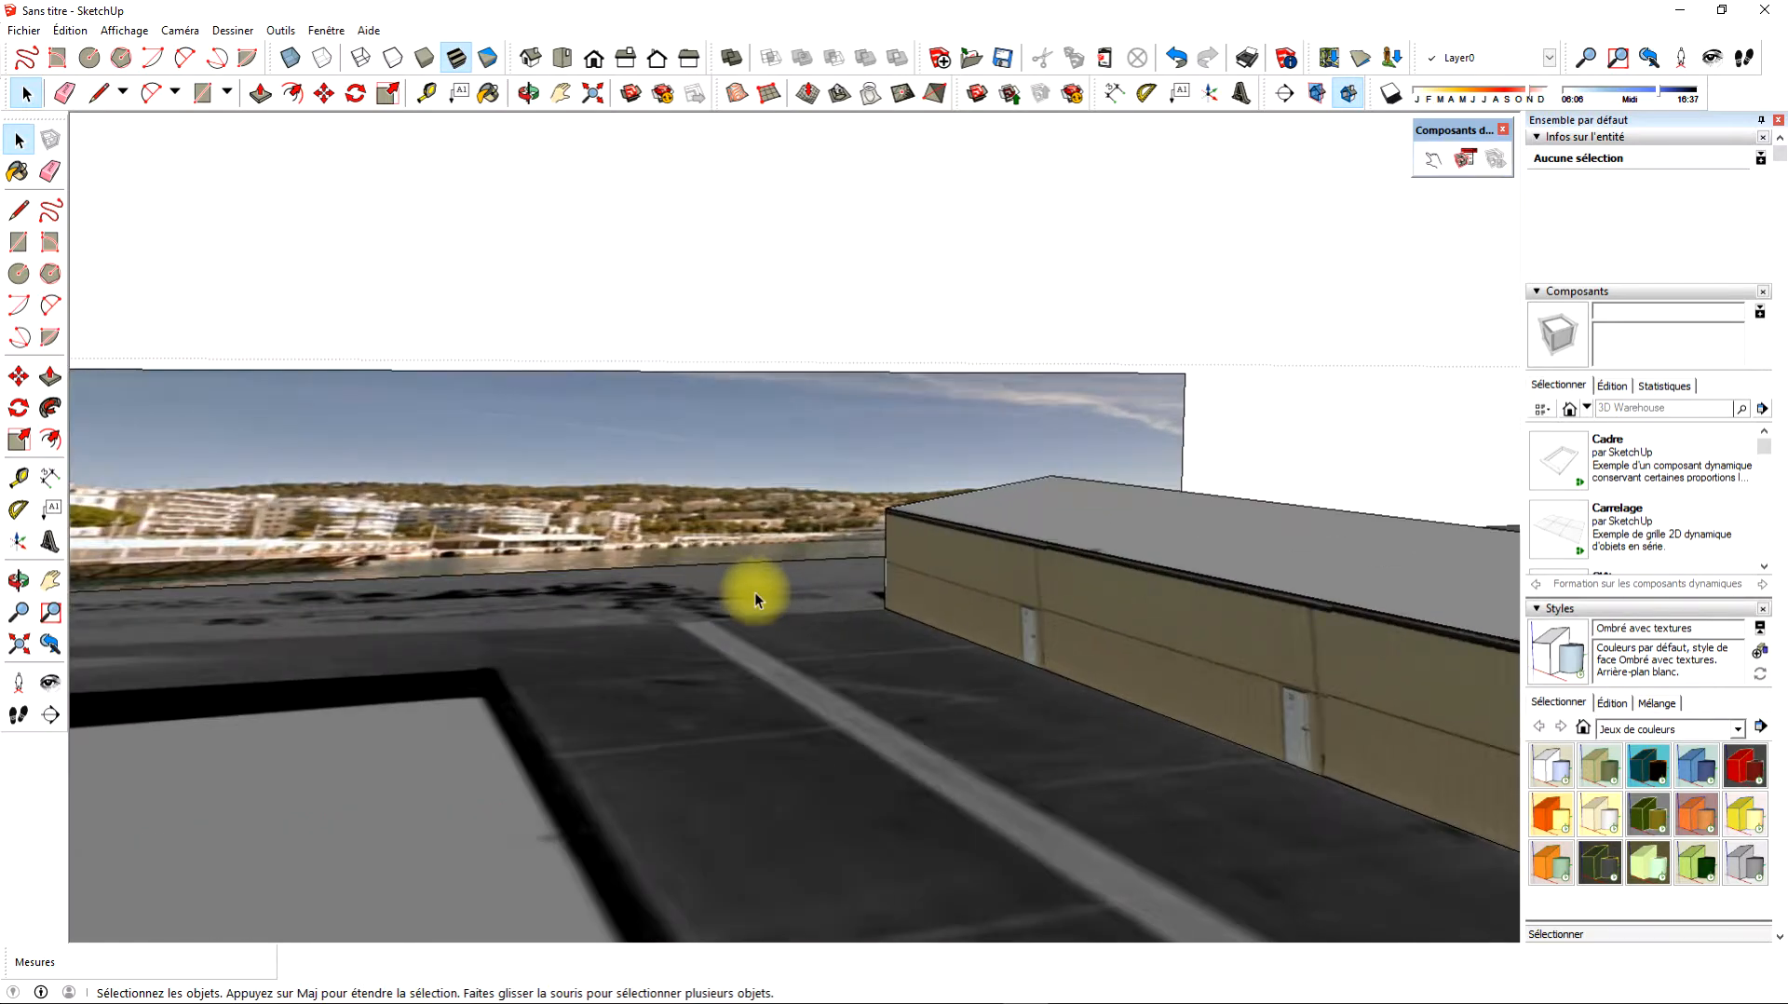
middle_click_drag(758, 586, 915, 585)
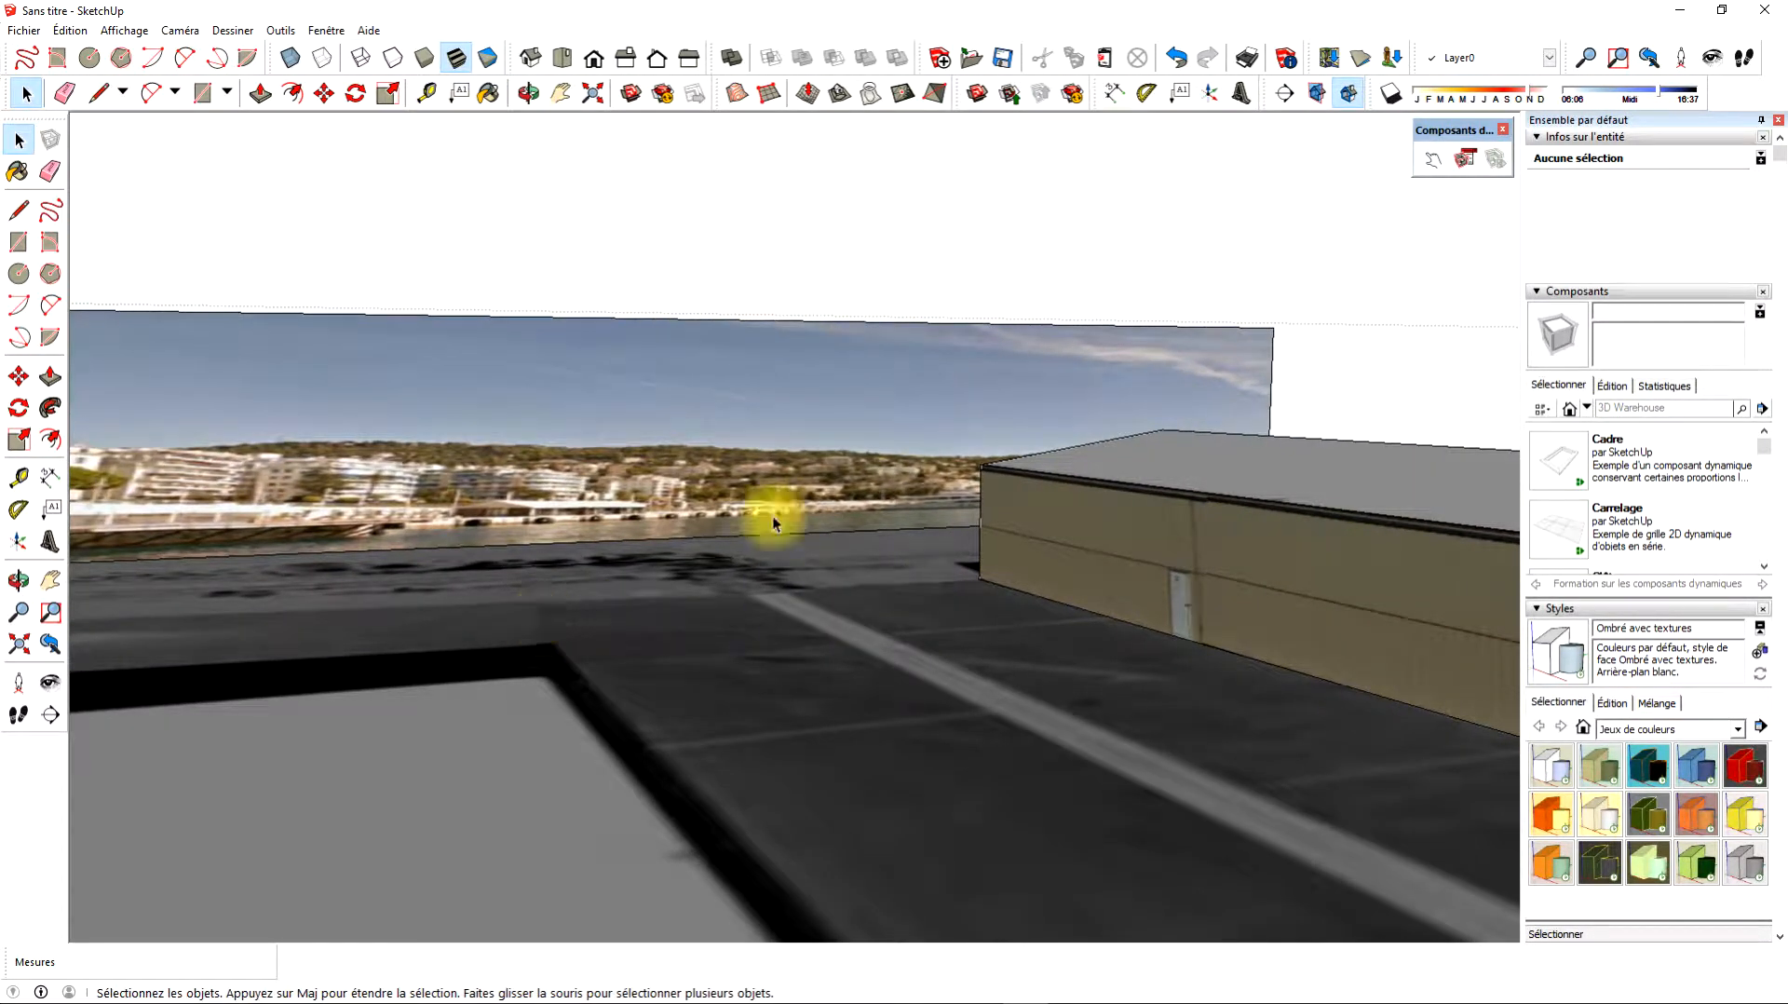
Start a new photo texture for the wall face, search for "canne" and move the map to the coast north of Propriano.
right_click(623, 415)
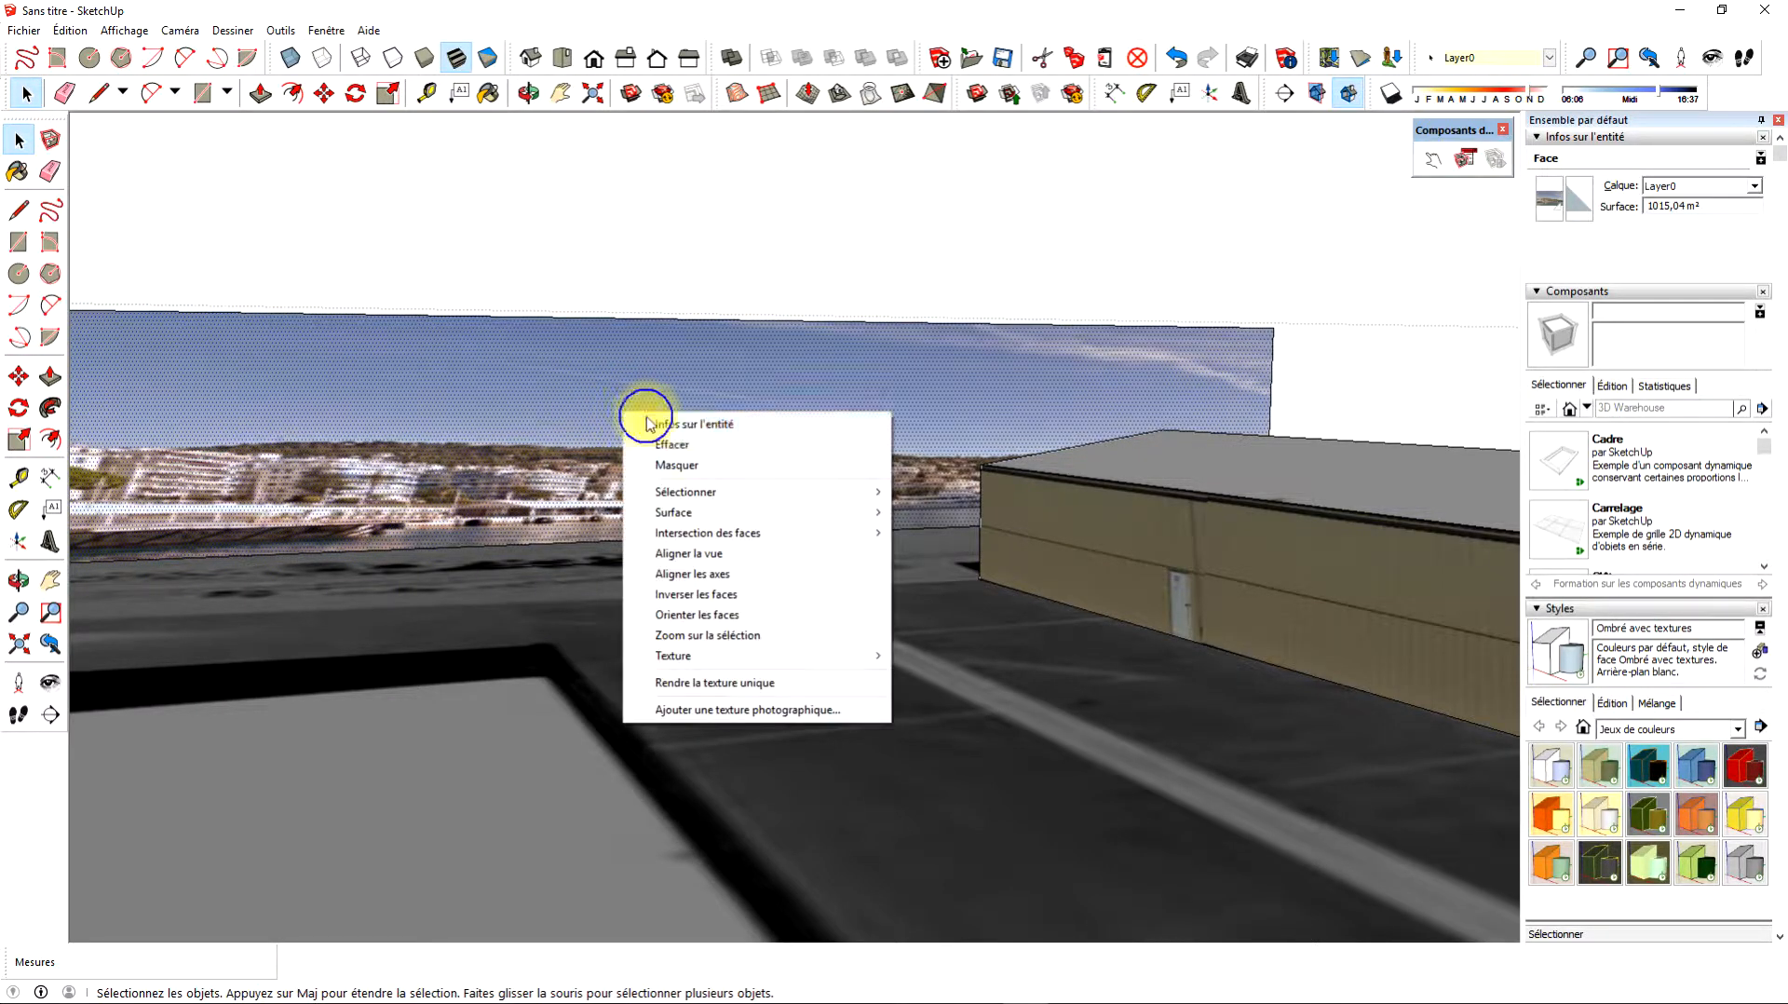
left_click(708, 712)
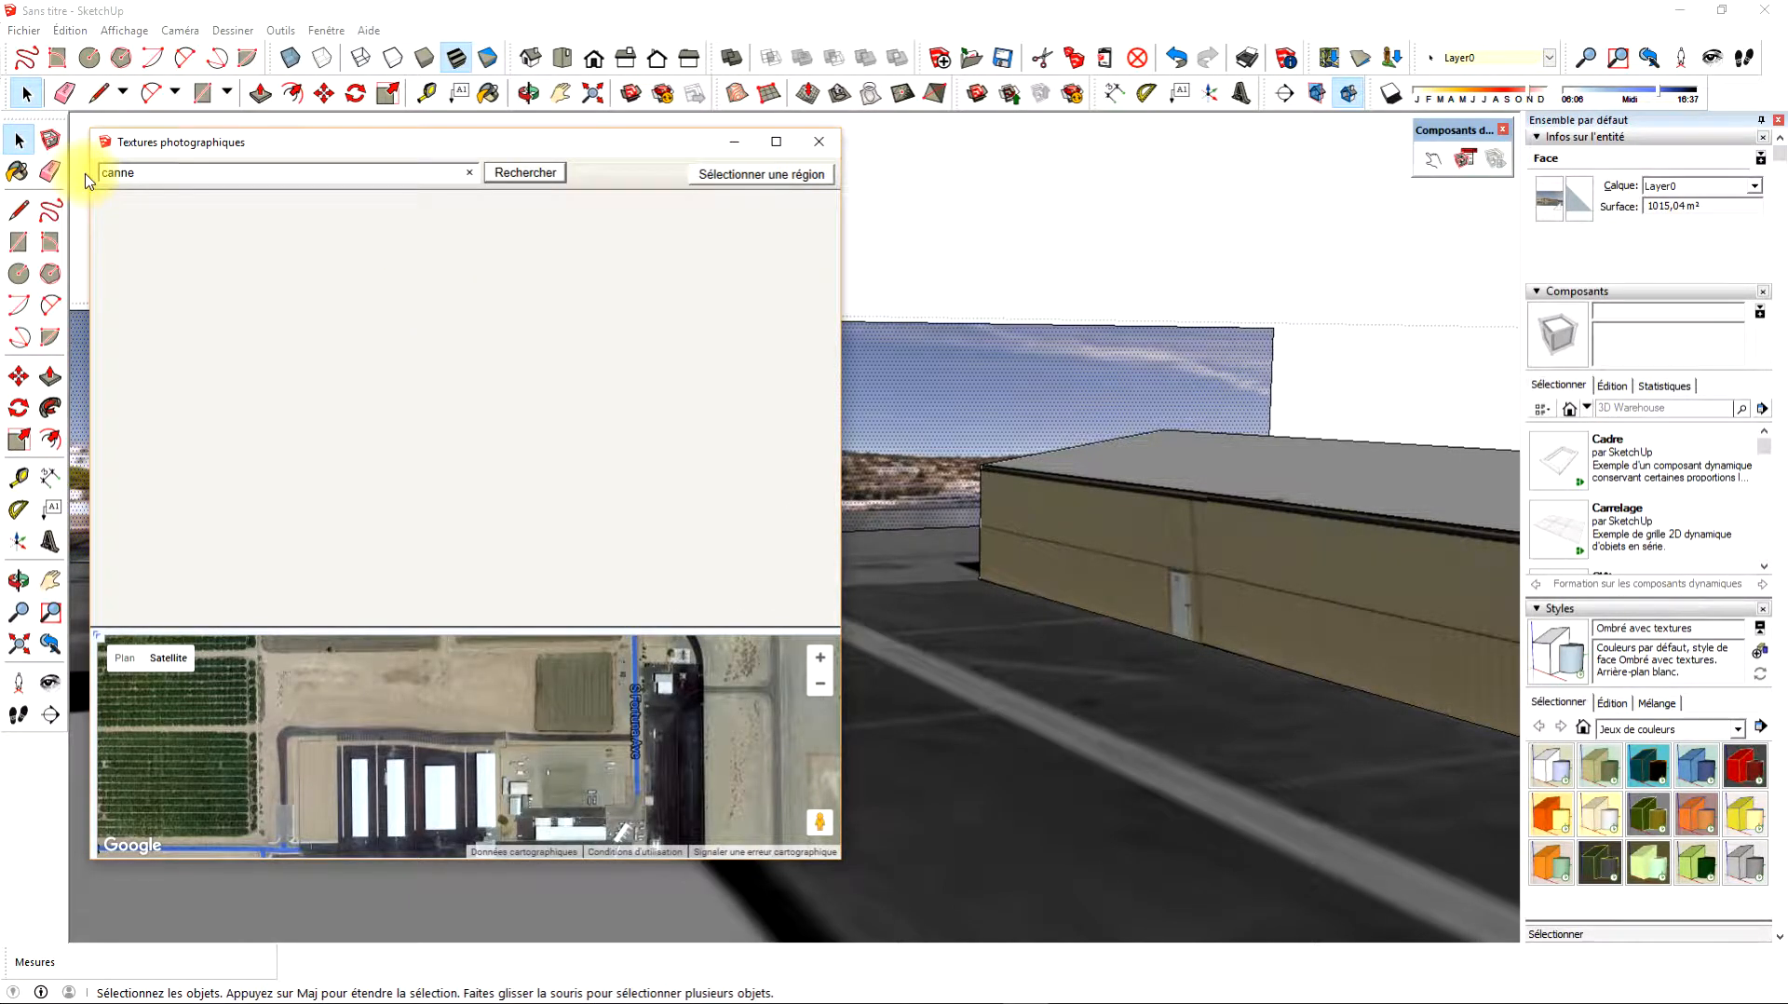
key("Return")
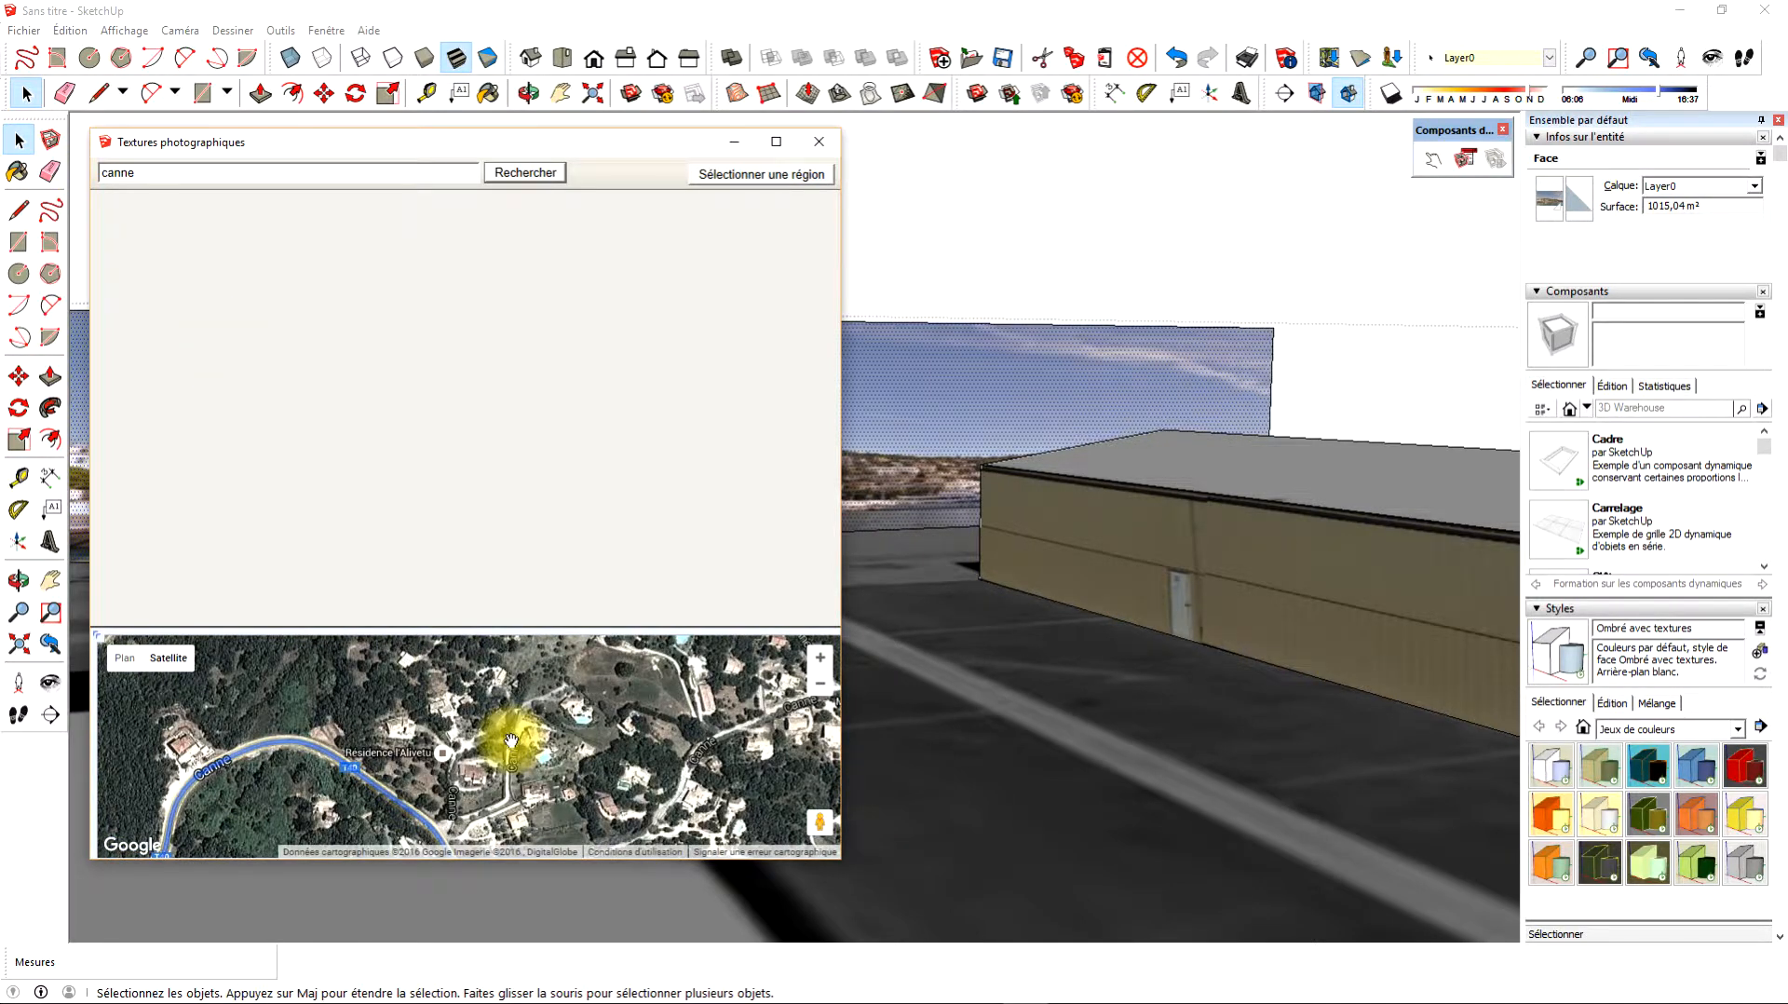
scroll(511, 741, "down", 2)
scroll(568, 781, "down", 2)
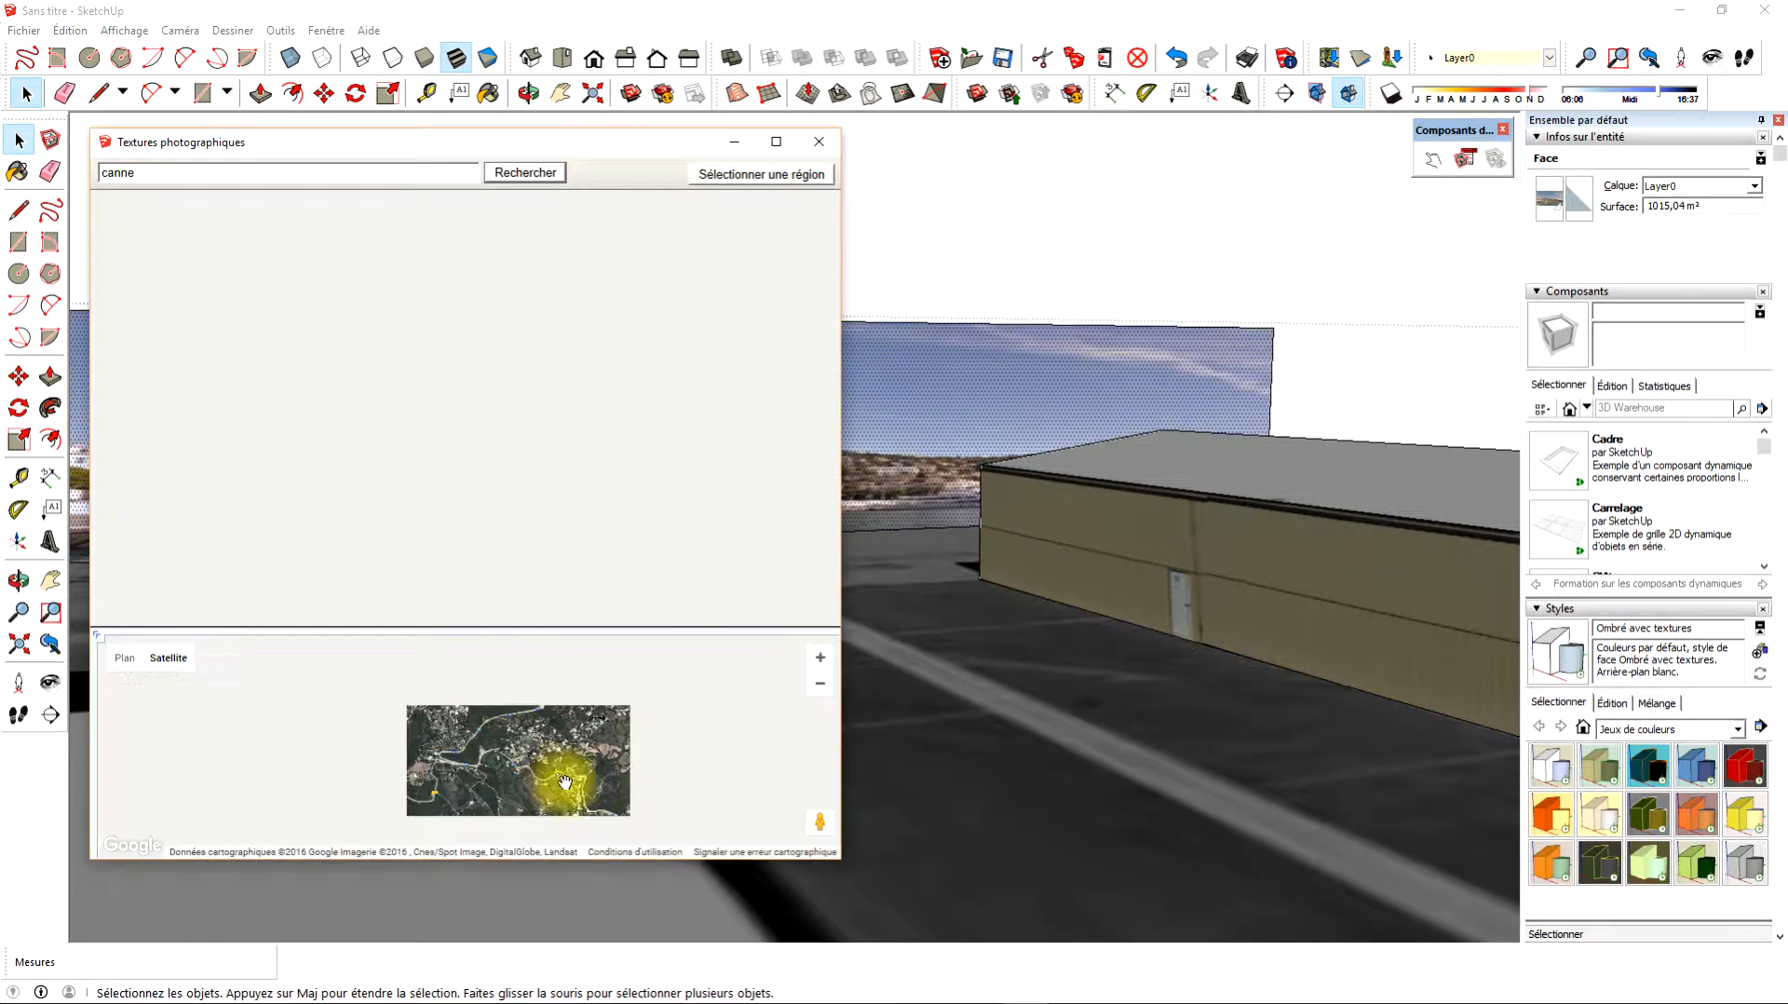
left_click_drag(574, 787, 562, 705)
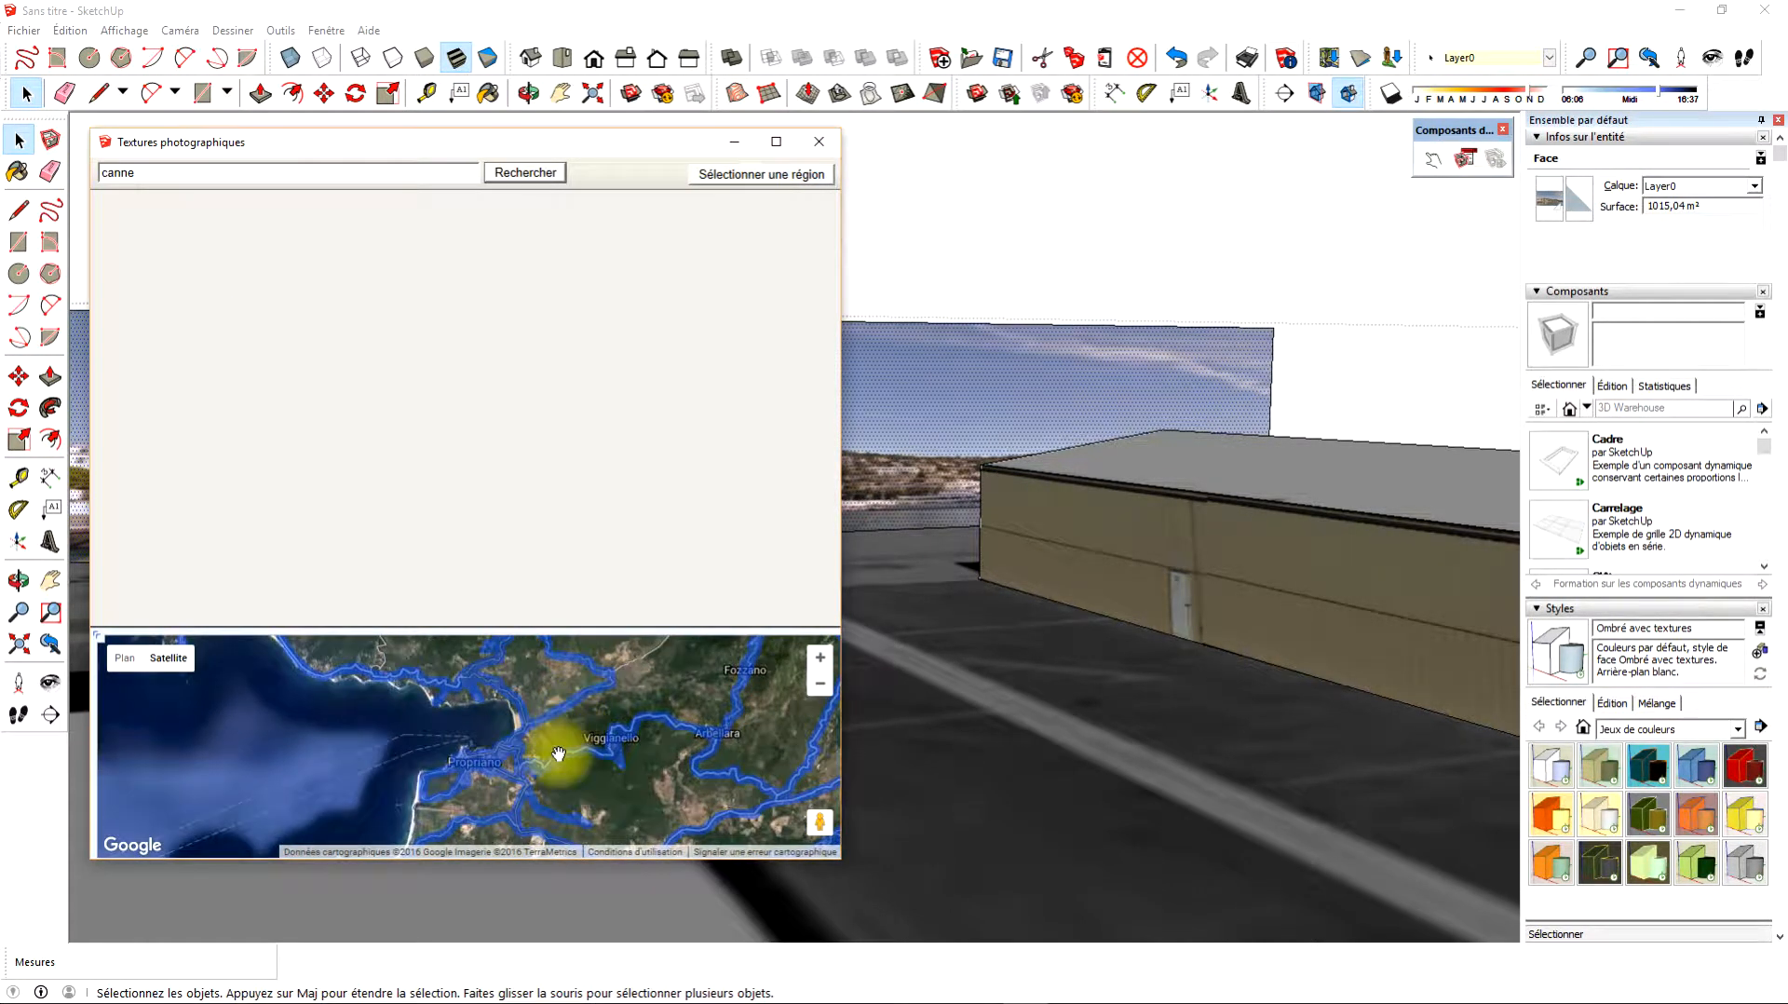
left_click_drag(410, 730, 494, 786)
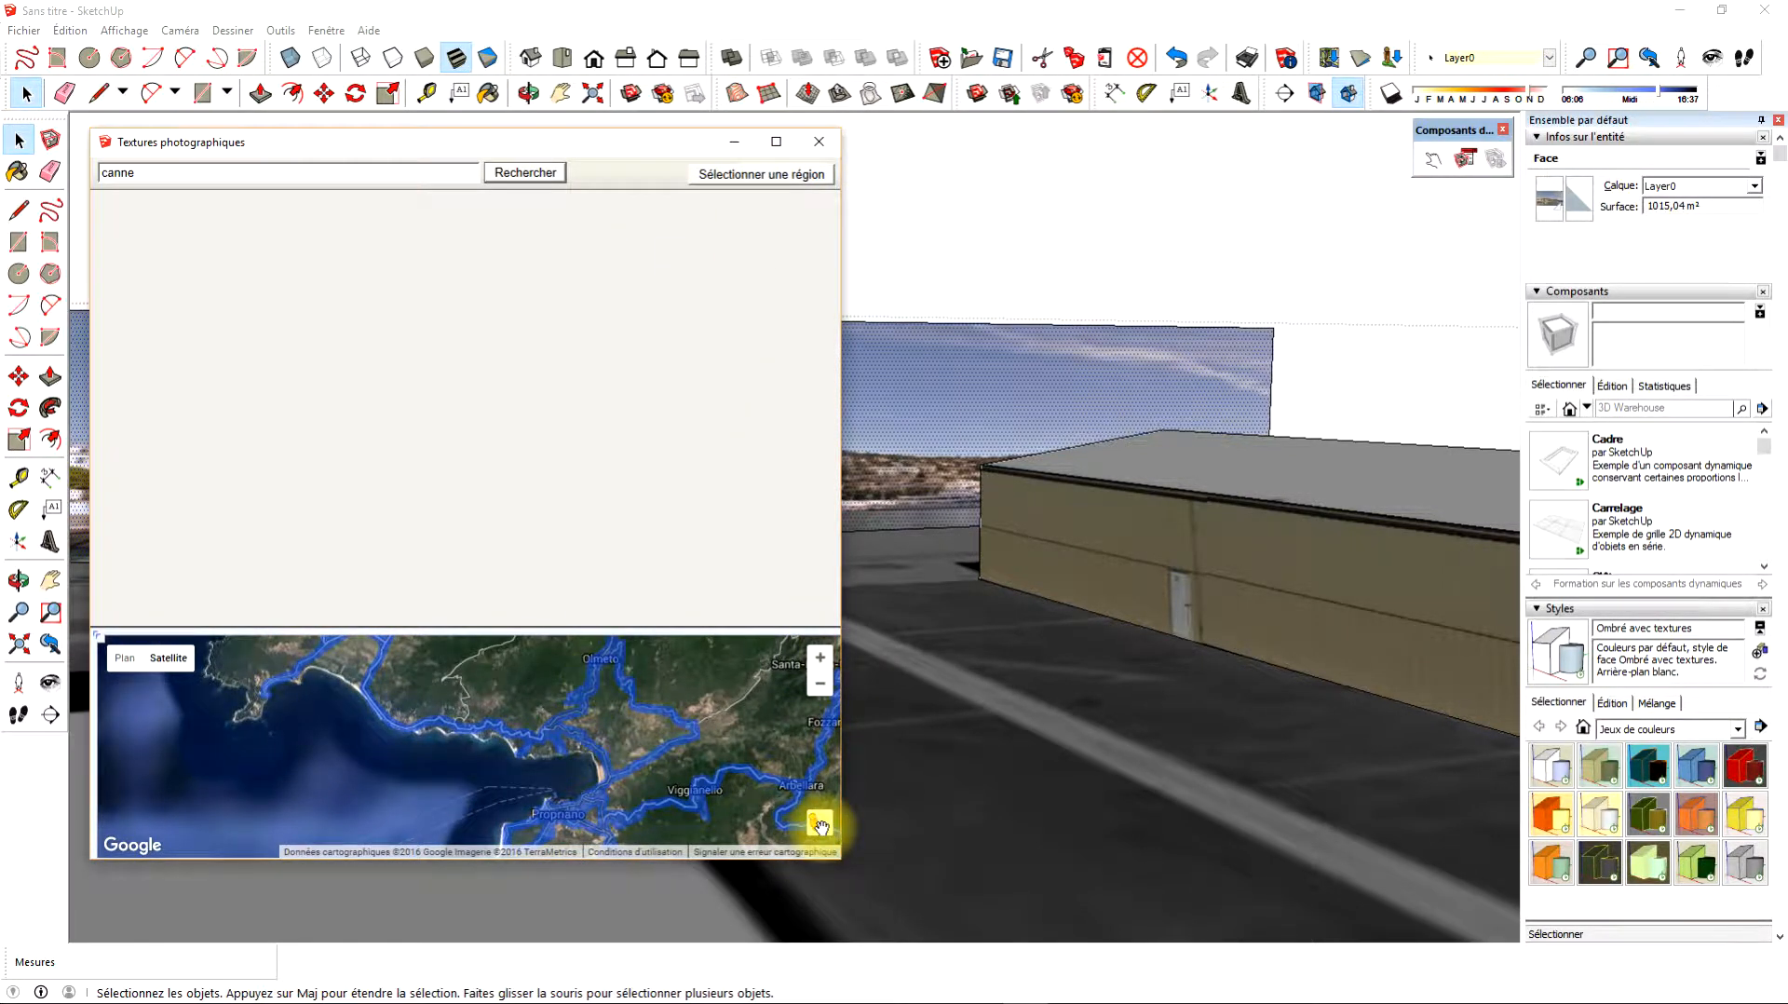
Place the Street View figure on the N196 at Propriano and turn the view toward the bay and hills.
left_click_drag(820, 821, 592, 785)
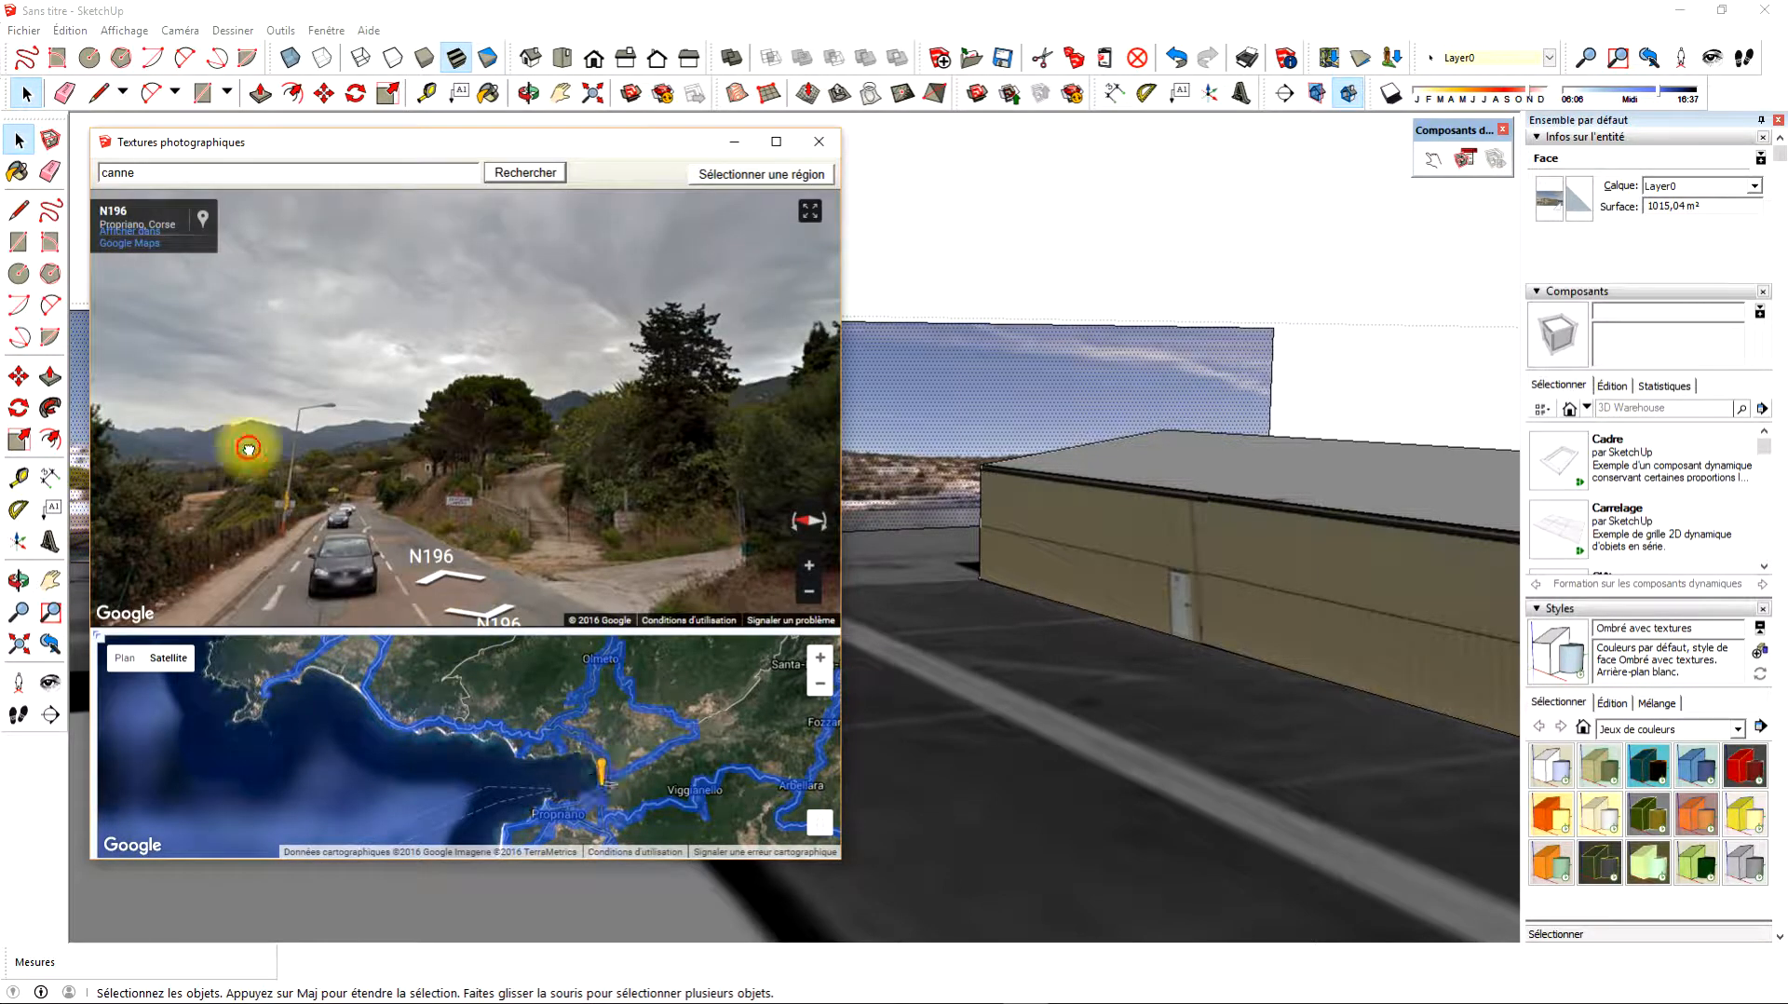
left_click_drag(248, 450, 635, 439)
left_click_drag(377, 456, 760, 442)
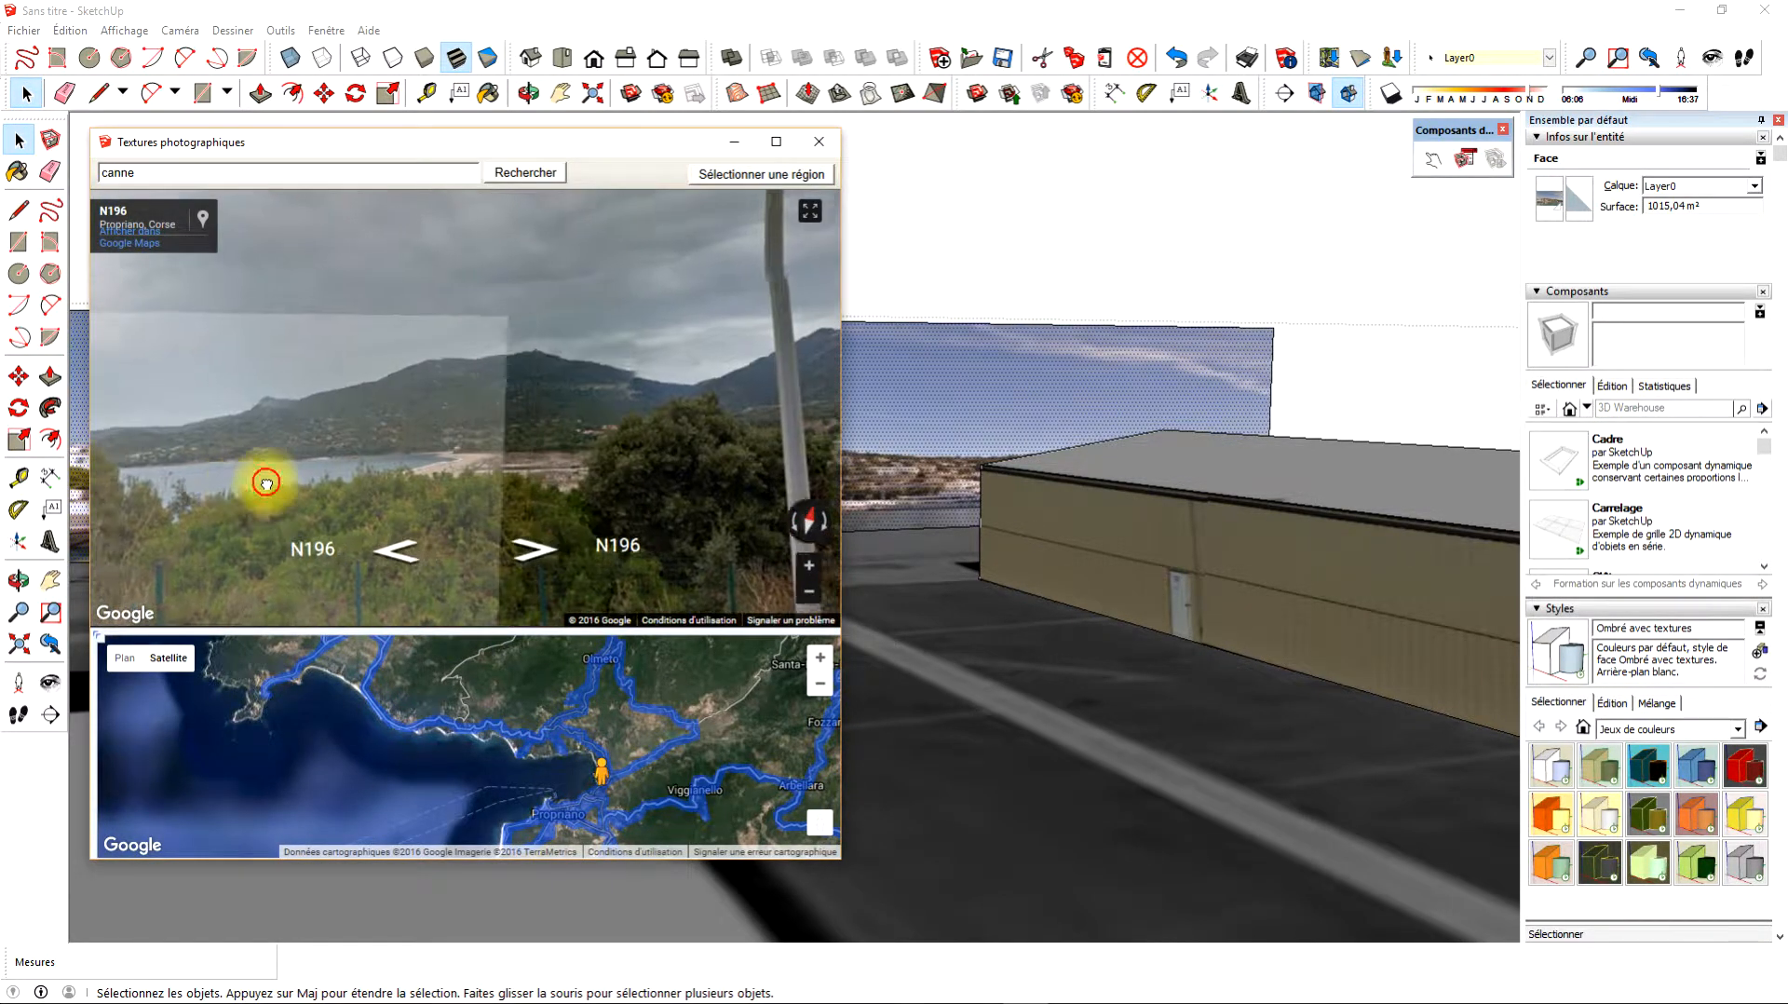
mouse_move(264, 486)
left_mouse_down()
mouse_move(332, 465)
mouse_move(523, 466)
mouse_move(131, 459)
mouse_move(531, 479)
mouse_move(335, 417)
mouse_move(269, 480)
left_mouse_up()
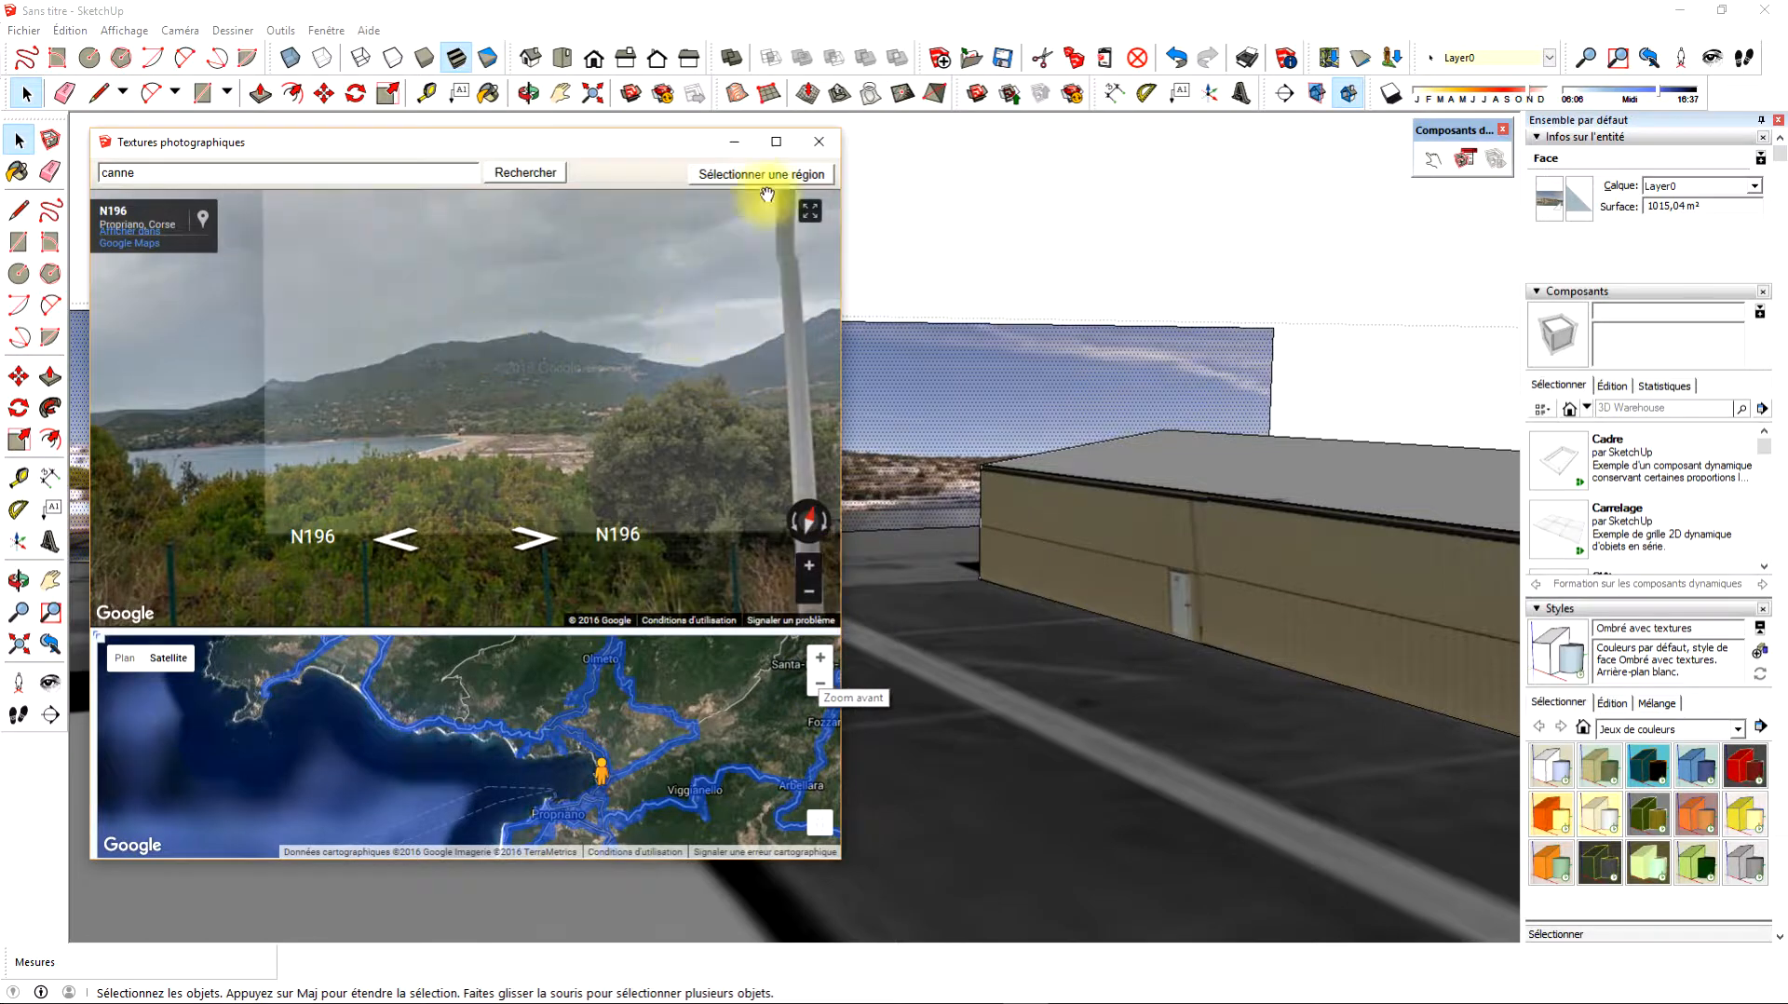
Capture a wide region of sky, hills and bay as the wall face's texture, close the photo texture window and deselect the face.
left_click(761, 174)
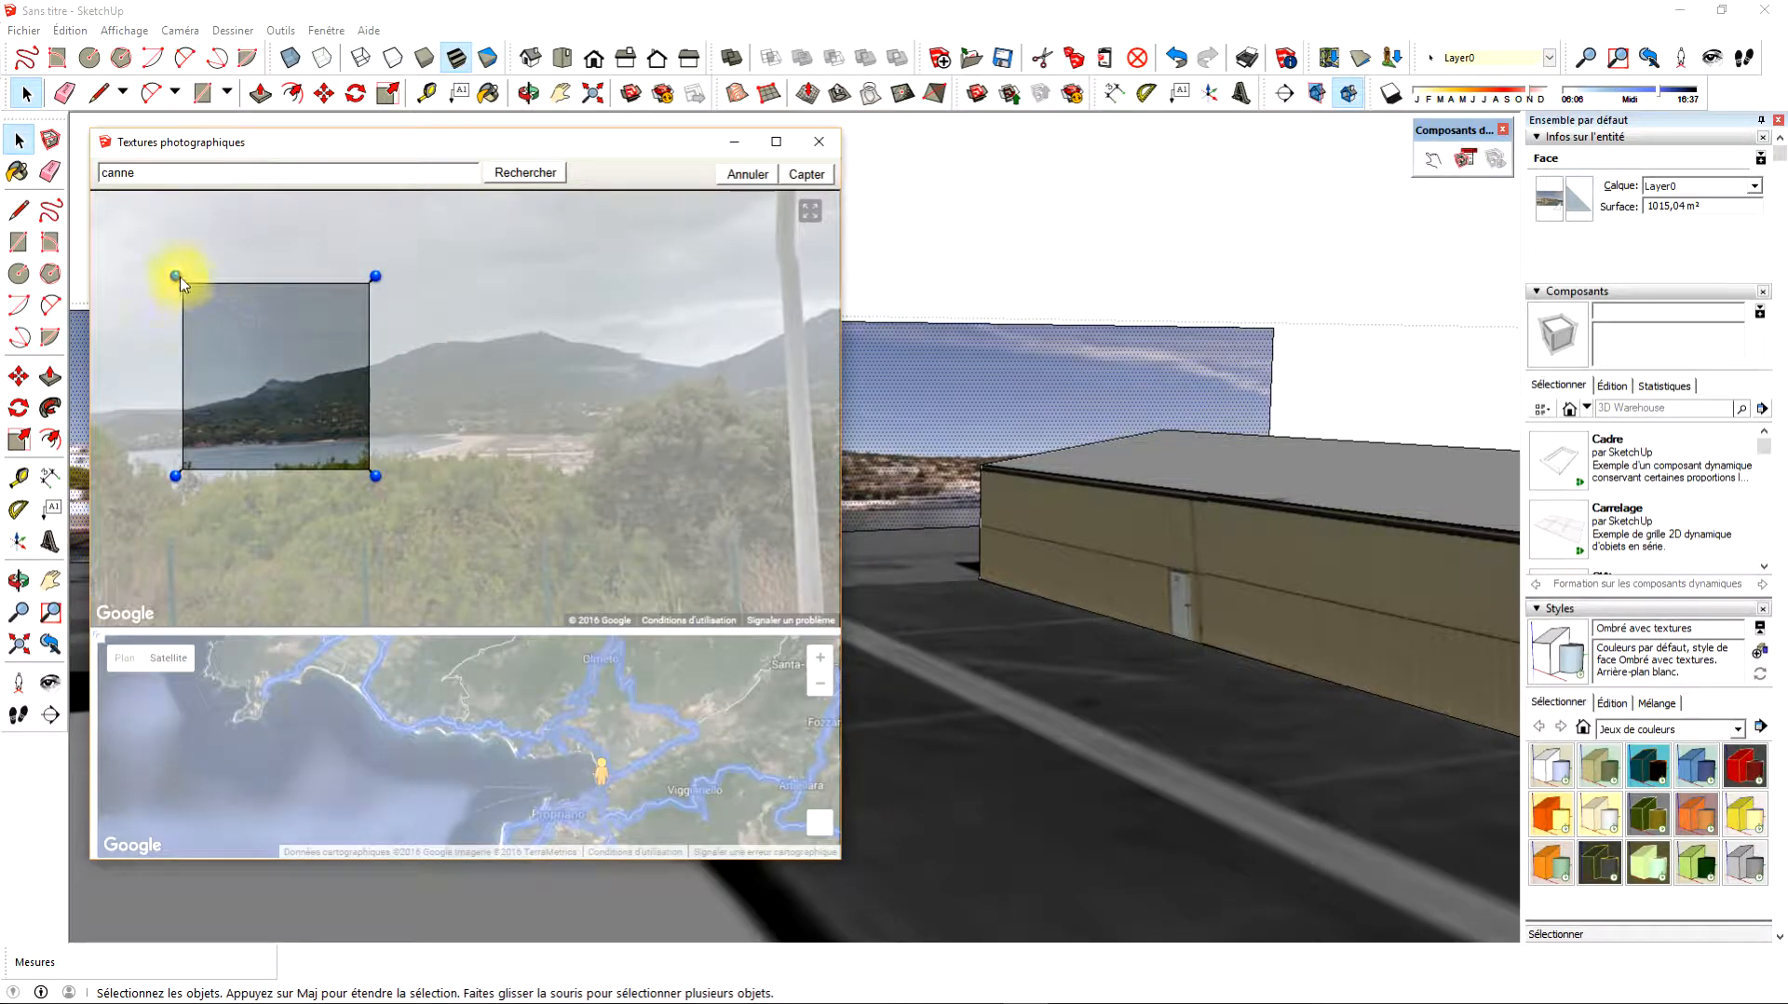
left_click_drag(175, 275, 109, 213)
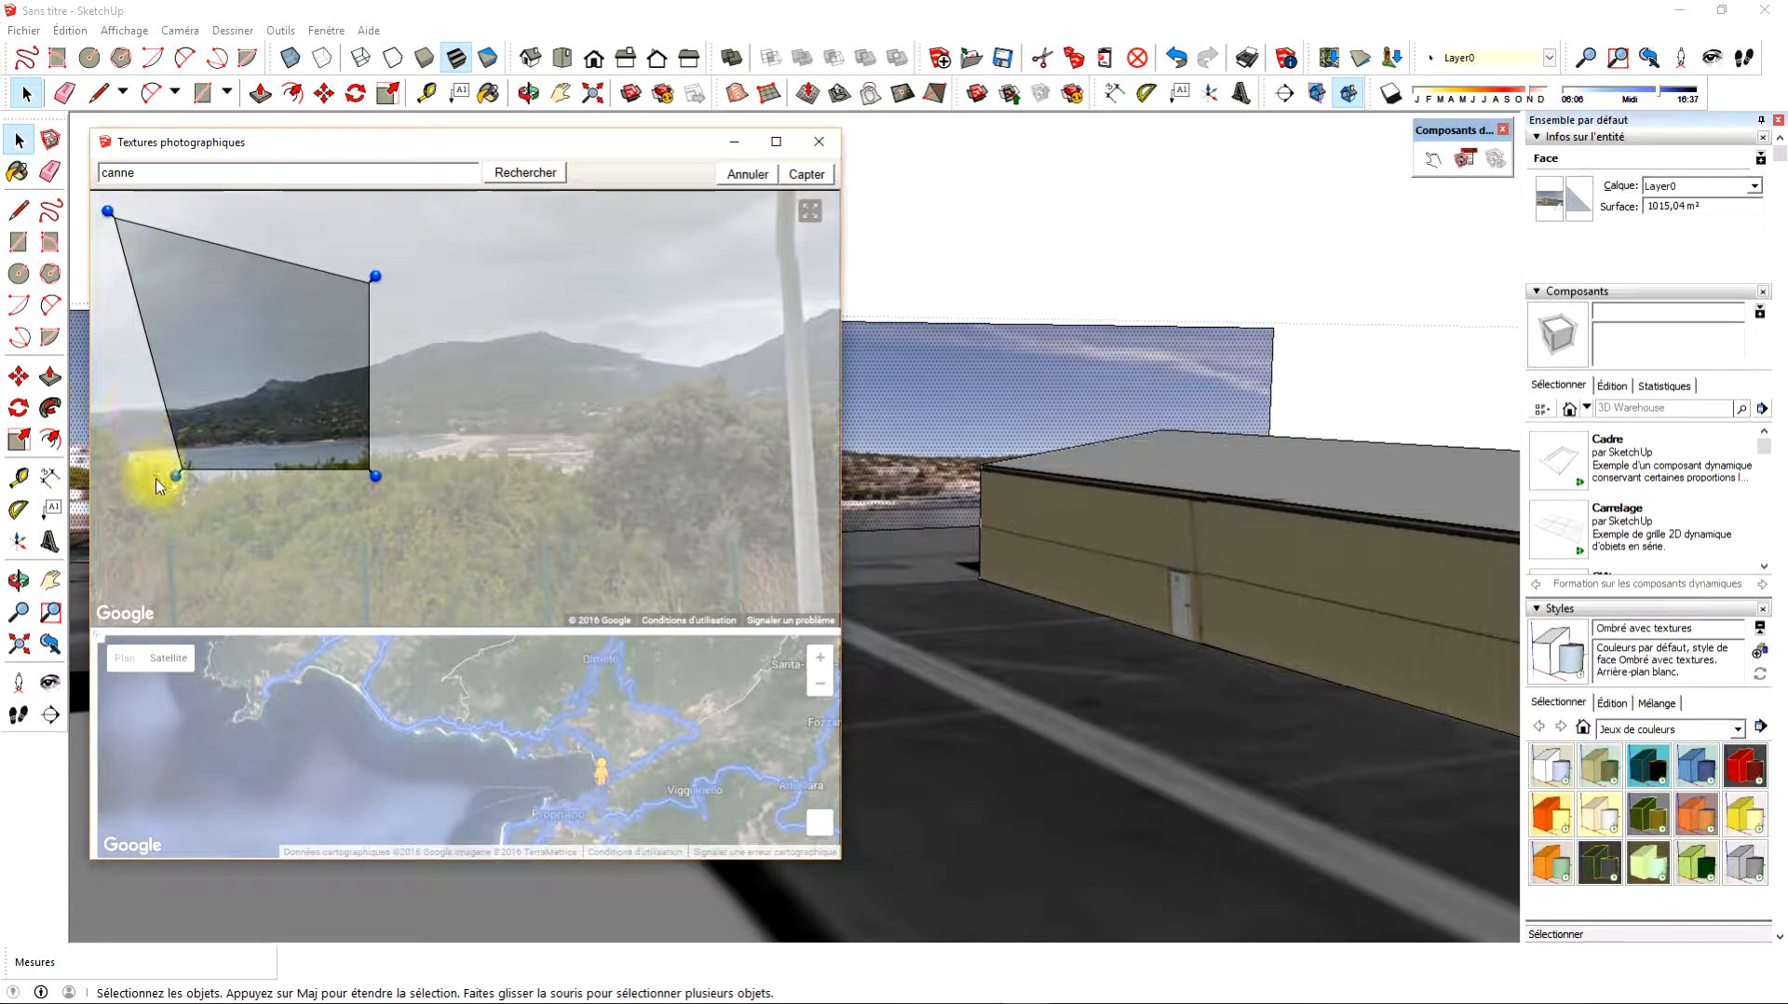
left_click_drag(176, 476, 105, 493)
left_click_drag(377, 478, 894, 503)
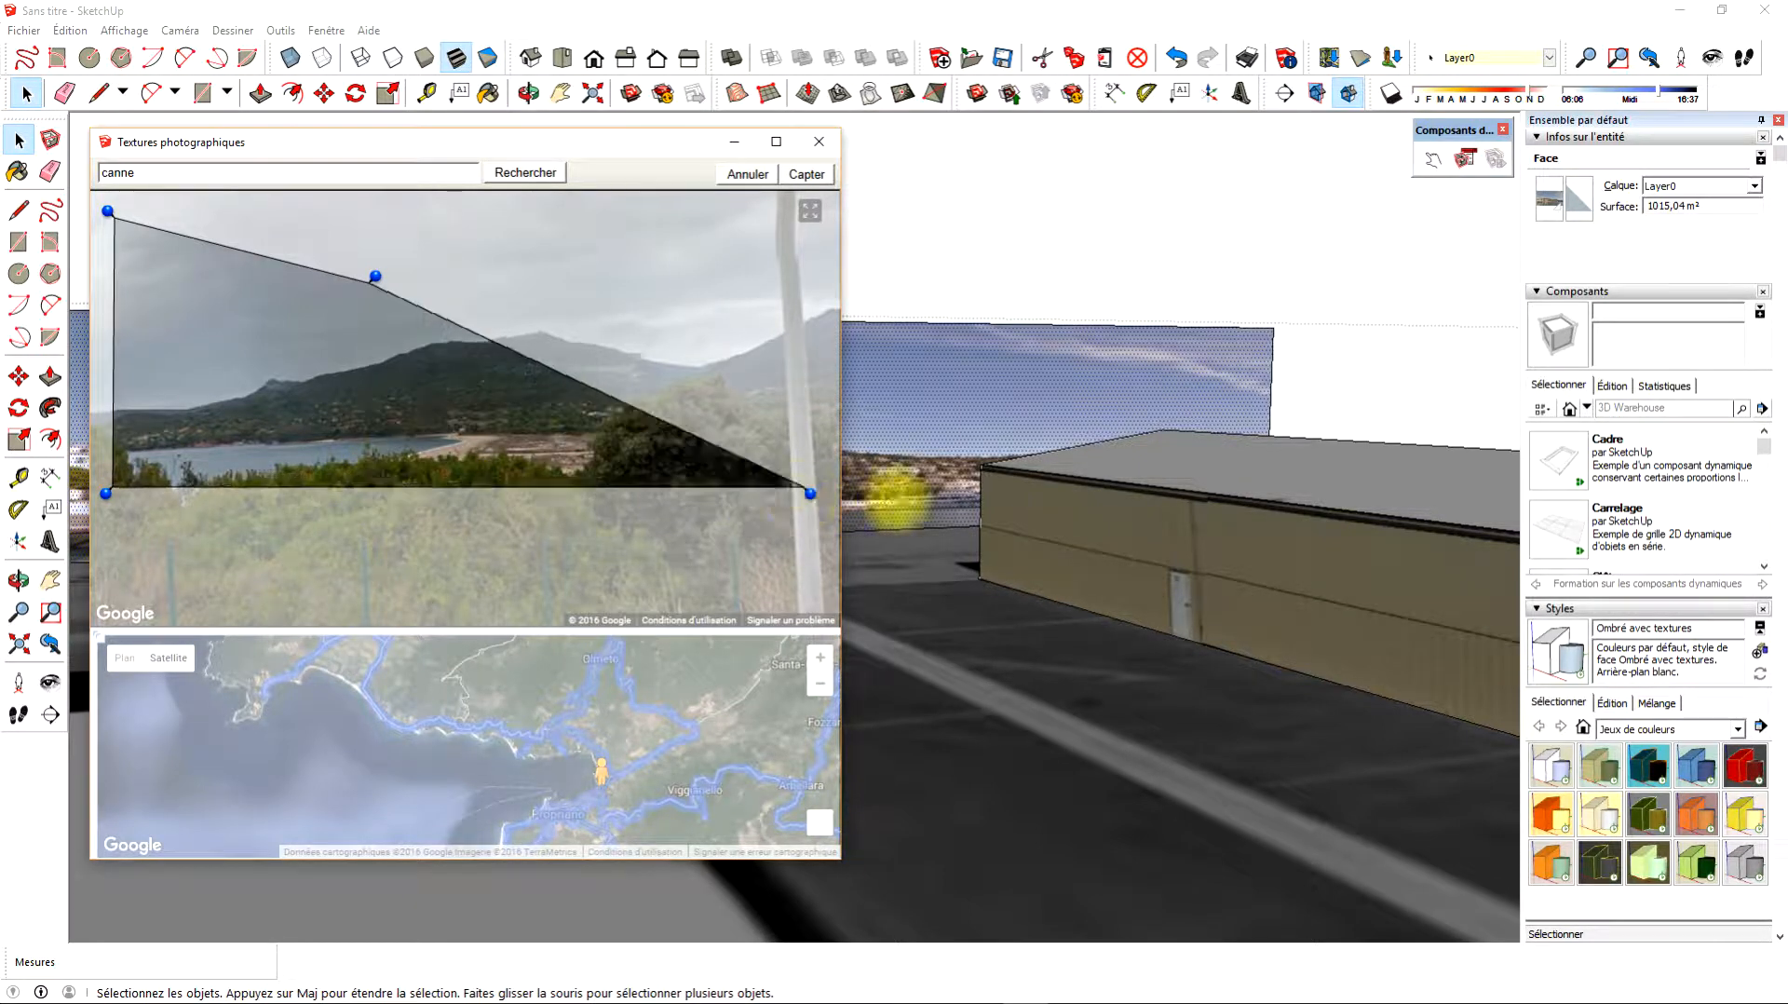
left_click_drag(376, 276, 810, 213)
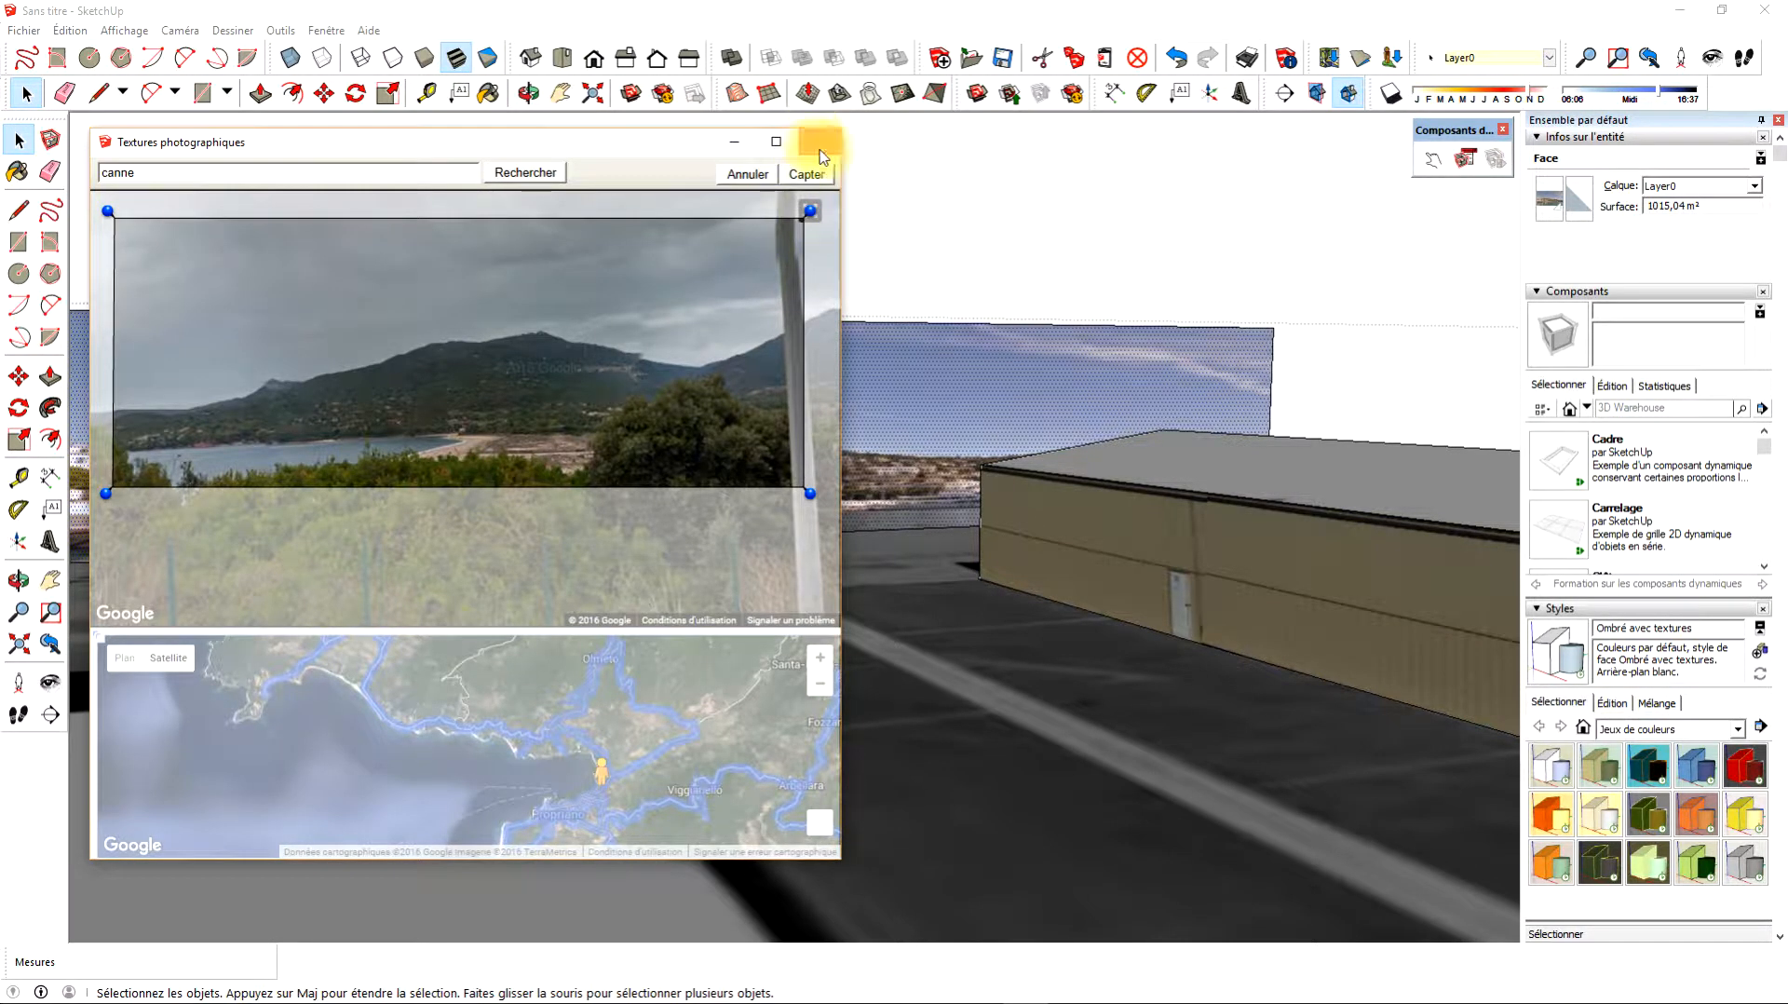
left_click(807, 174)
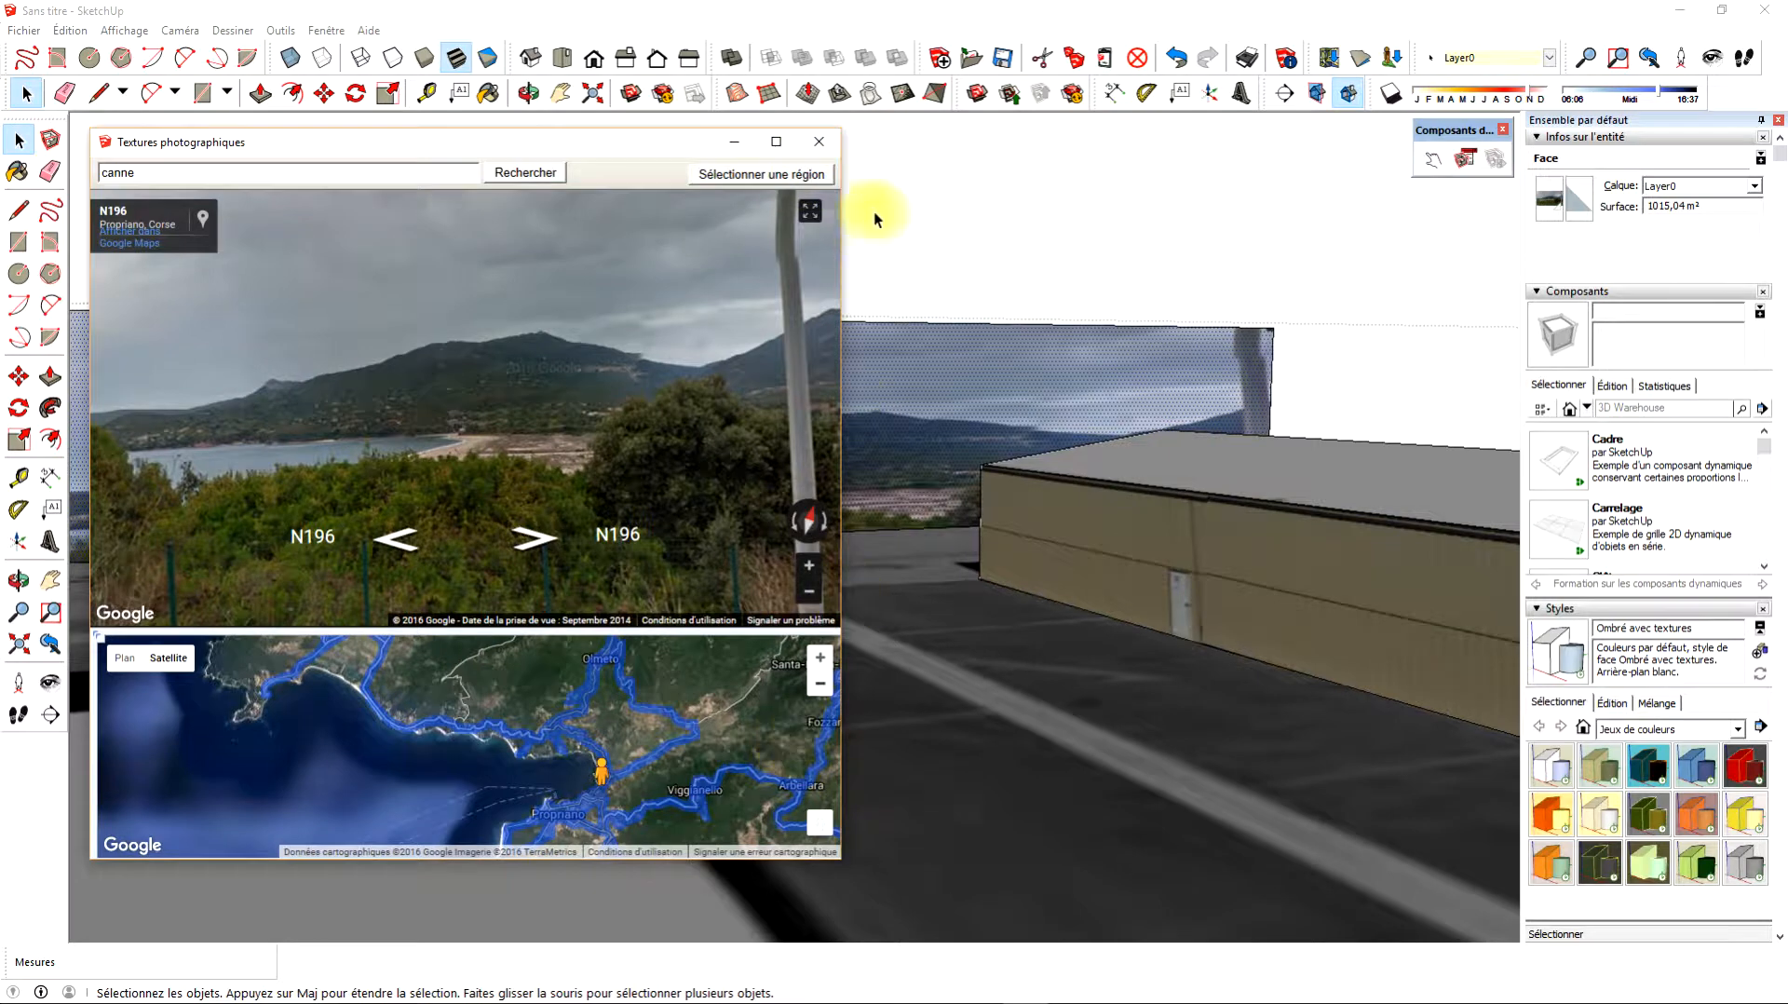
left_click(819, 141)
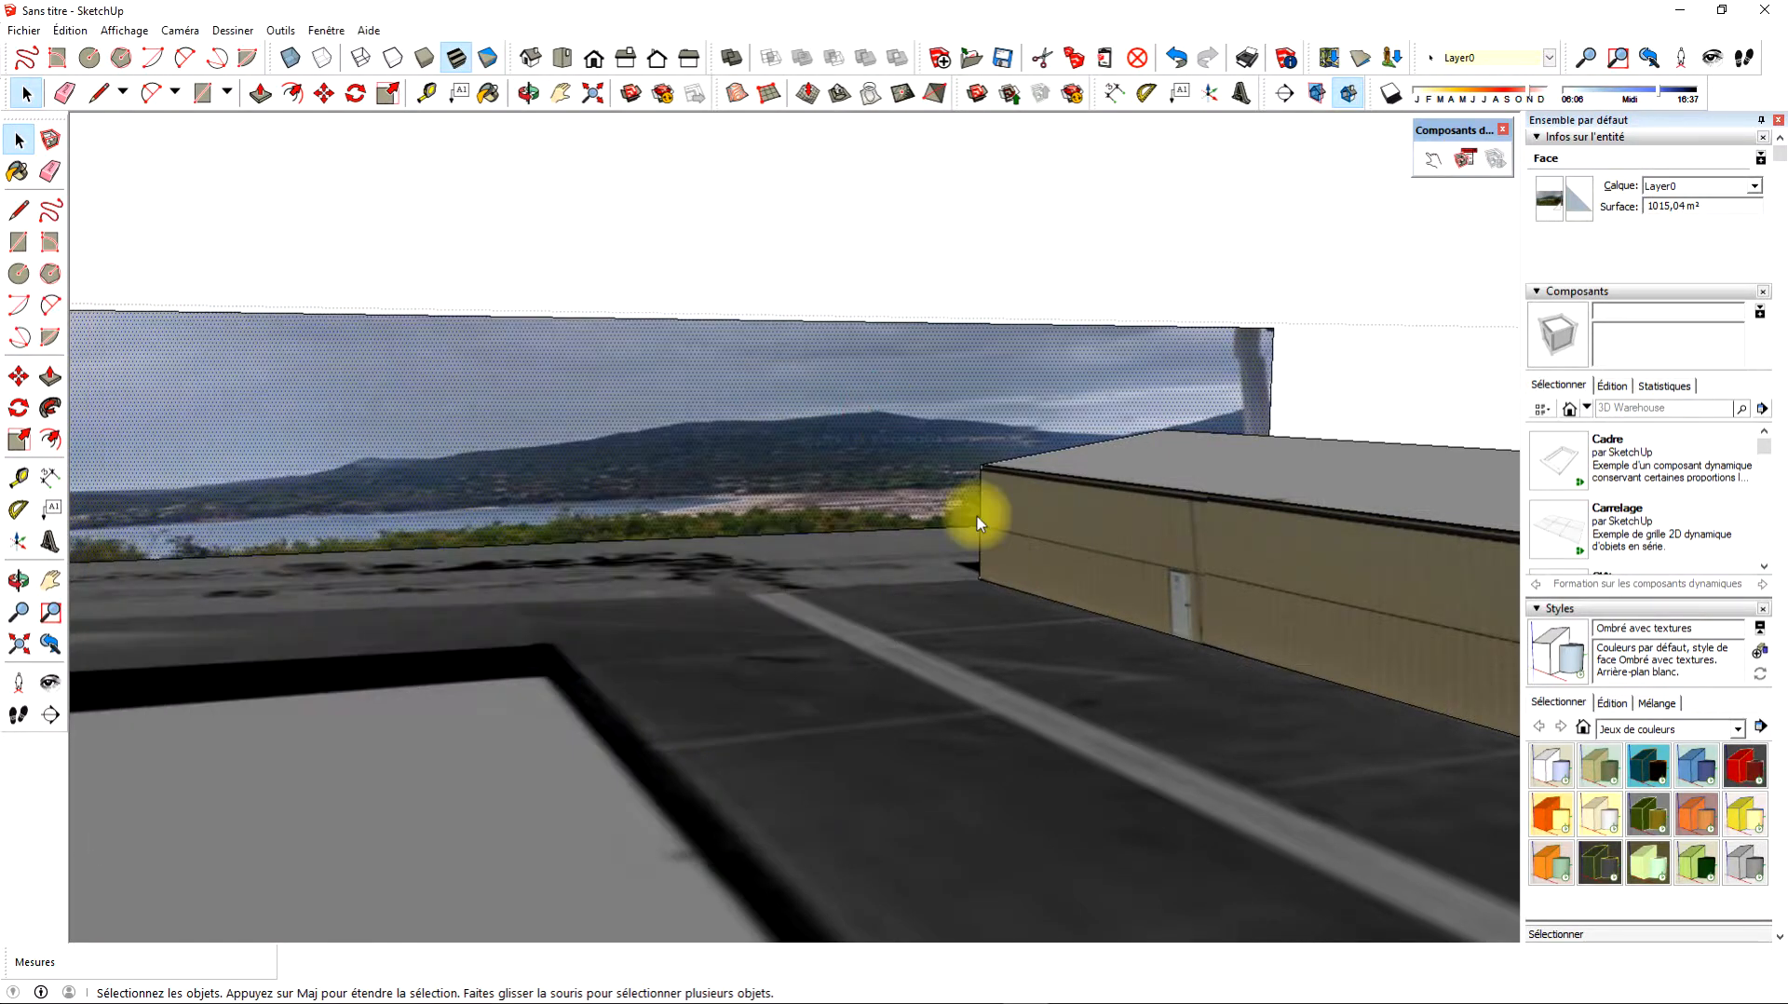
left_click(746, 266)
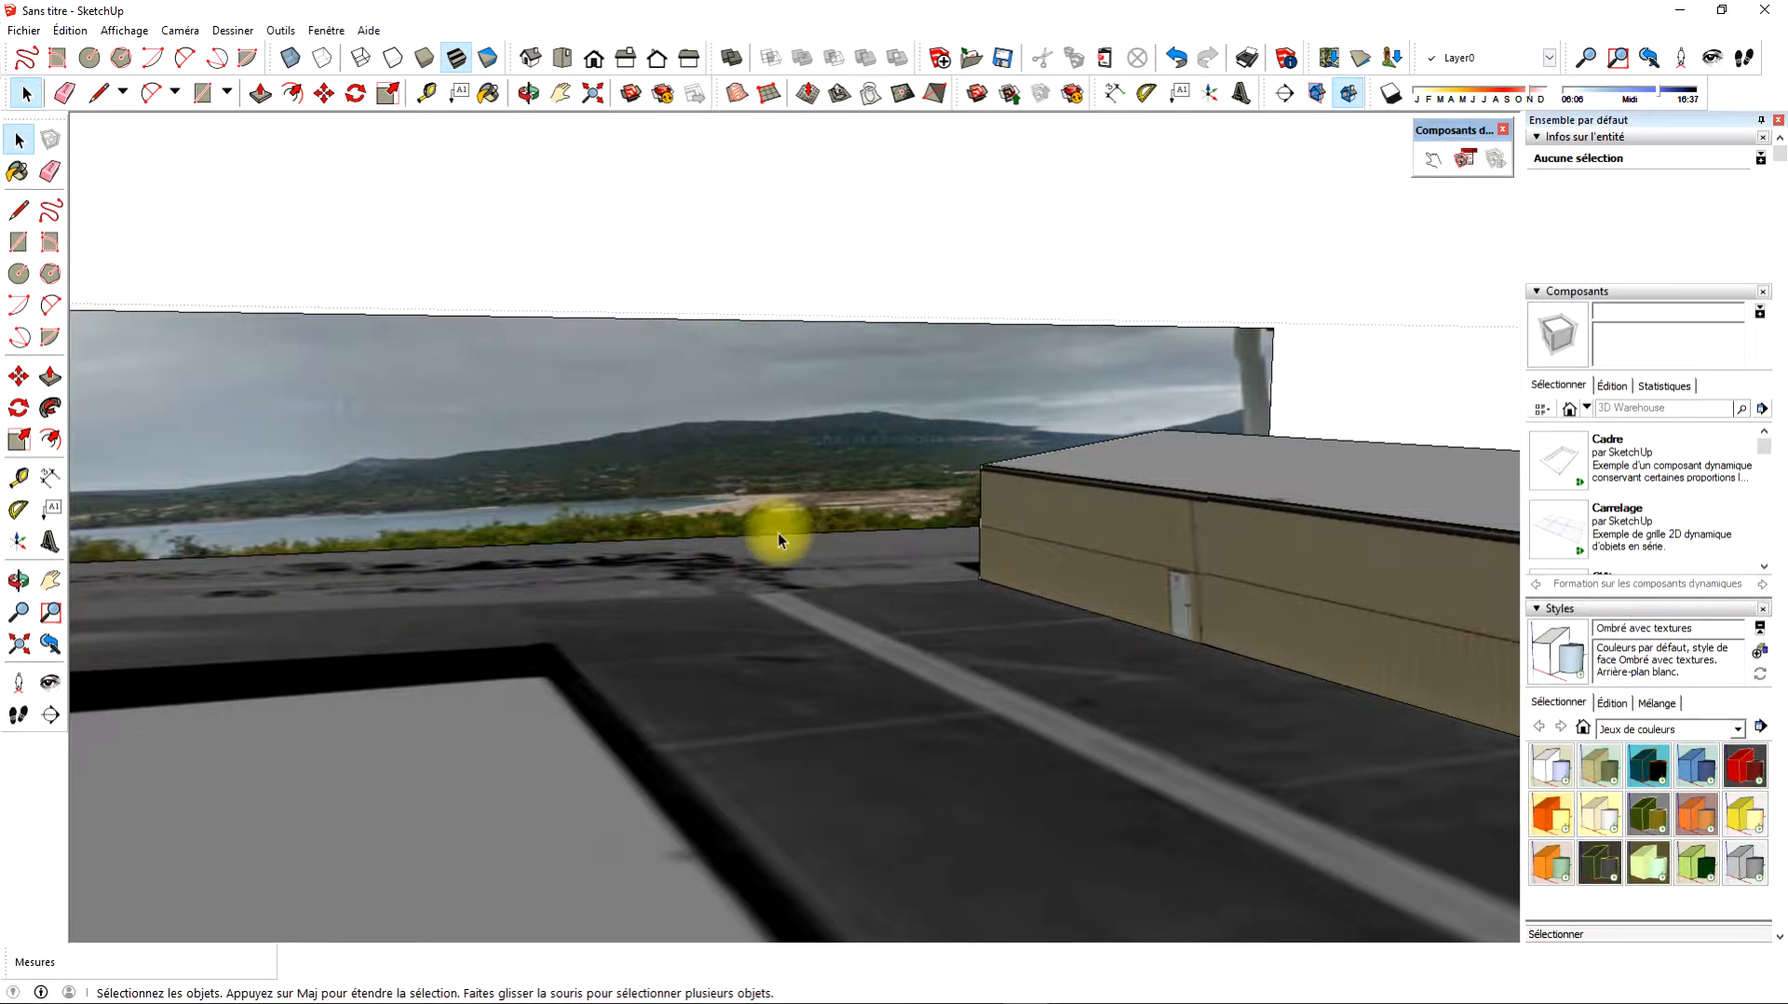
scroll(778, 534, "up", 3)
mouse_move(840, 528)
middle_mouse_down()
mouse_move(862, 451)
mouse_move(922, 386)
mouse_move(874, 463)
mouse_move(662, 483)
mouse_move(667, 448)
mouse_move(884, 453)
mouse_move(872, 498)
mouse_move(907, 523)
mouse_move(874, 523)
middle_mouse_up()
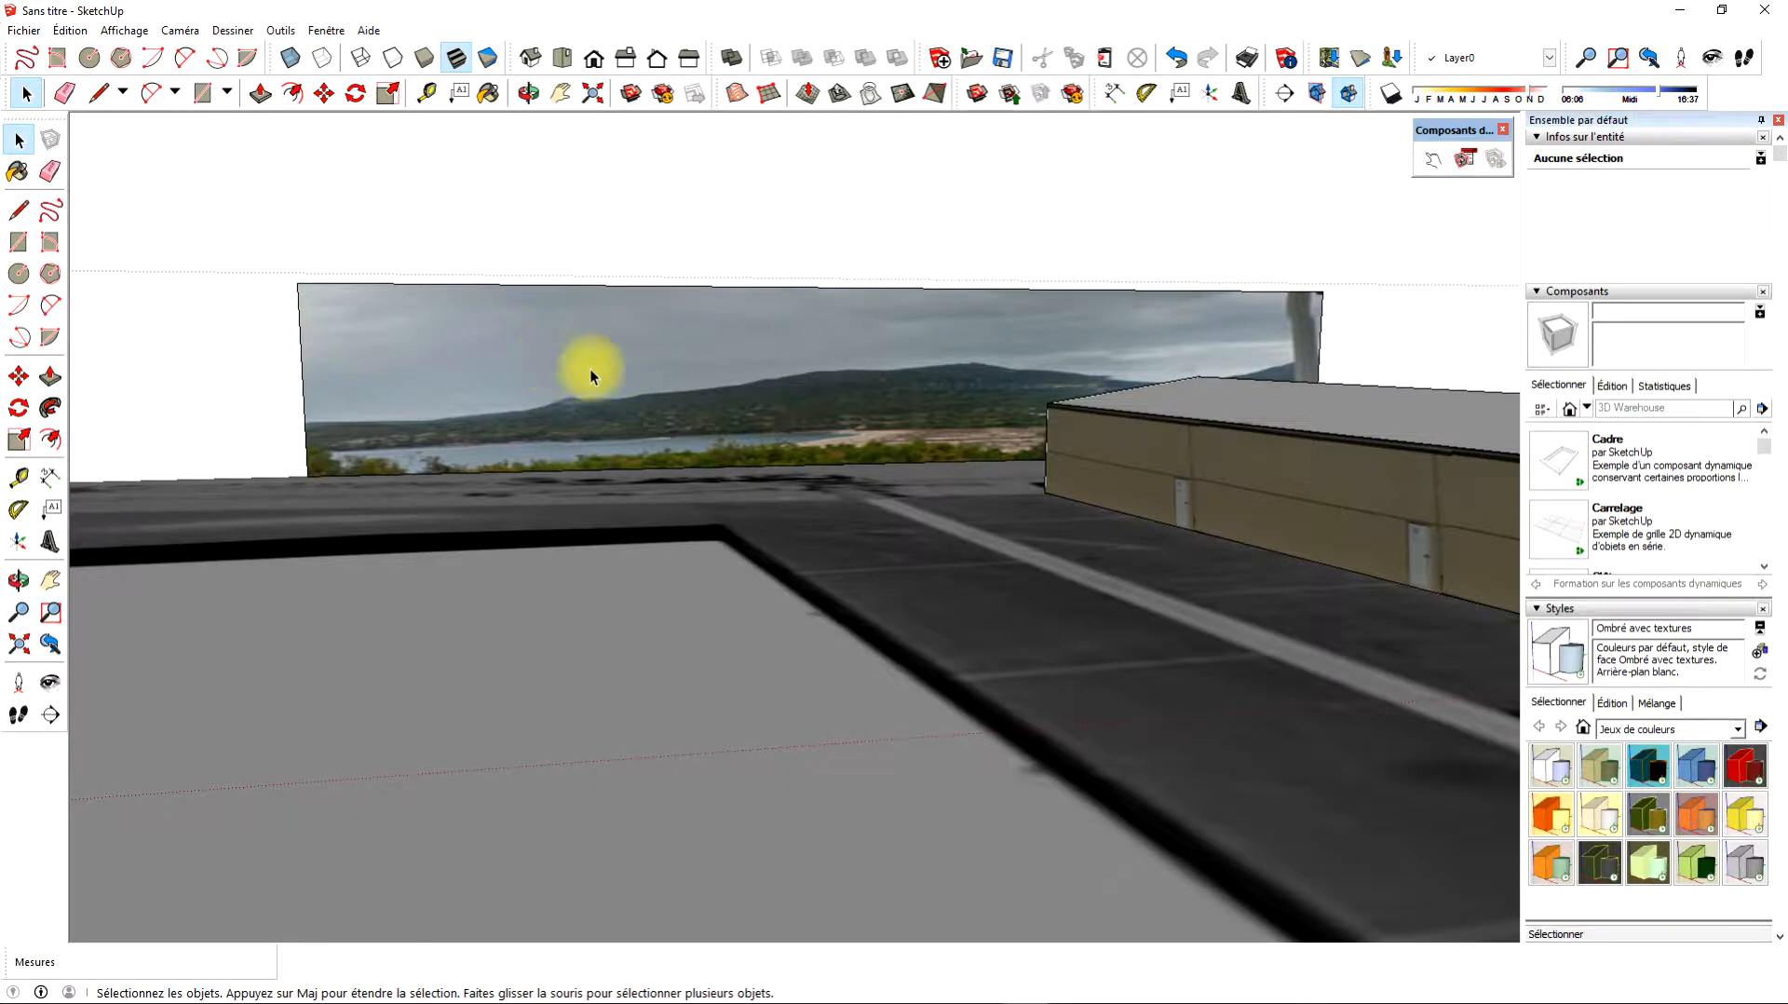
scroll(1112, 497, "up", 3)
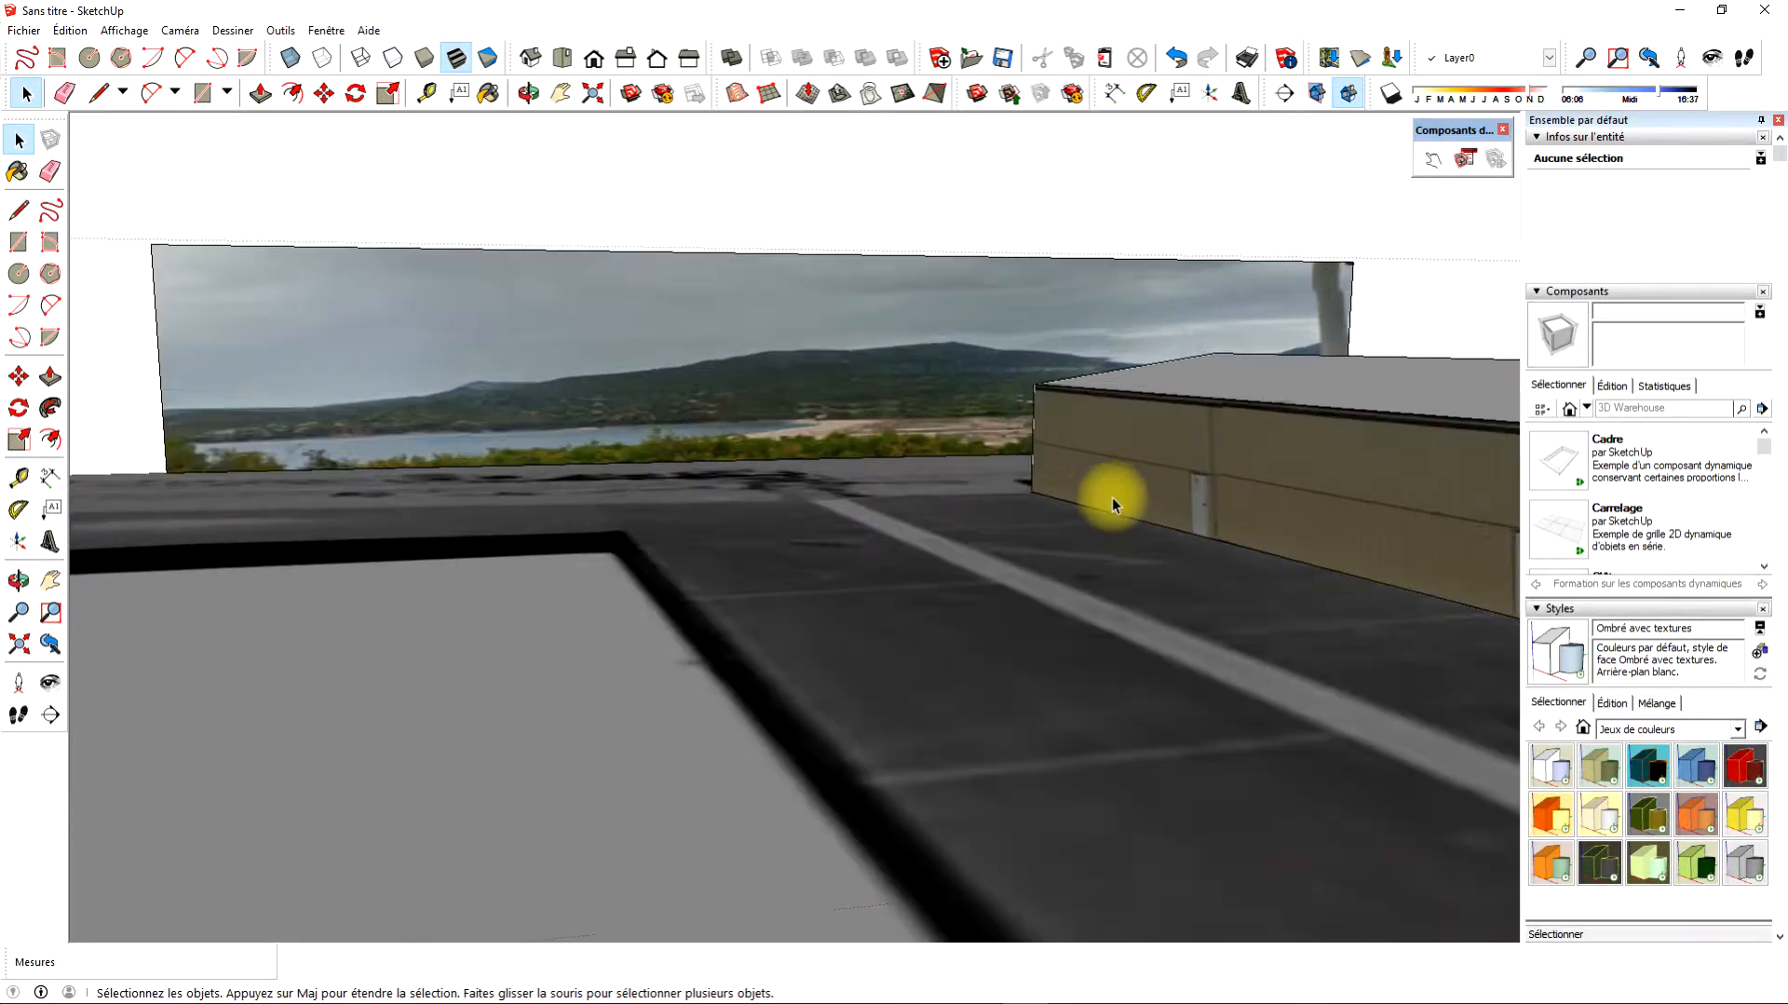
scroll(1113, 498, "down", 5)
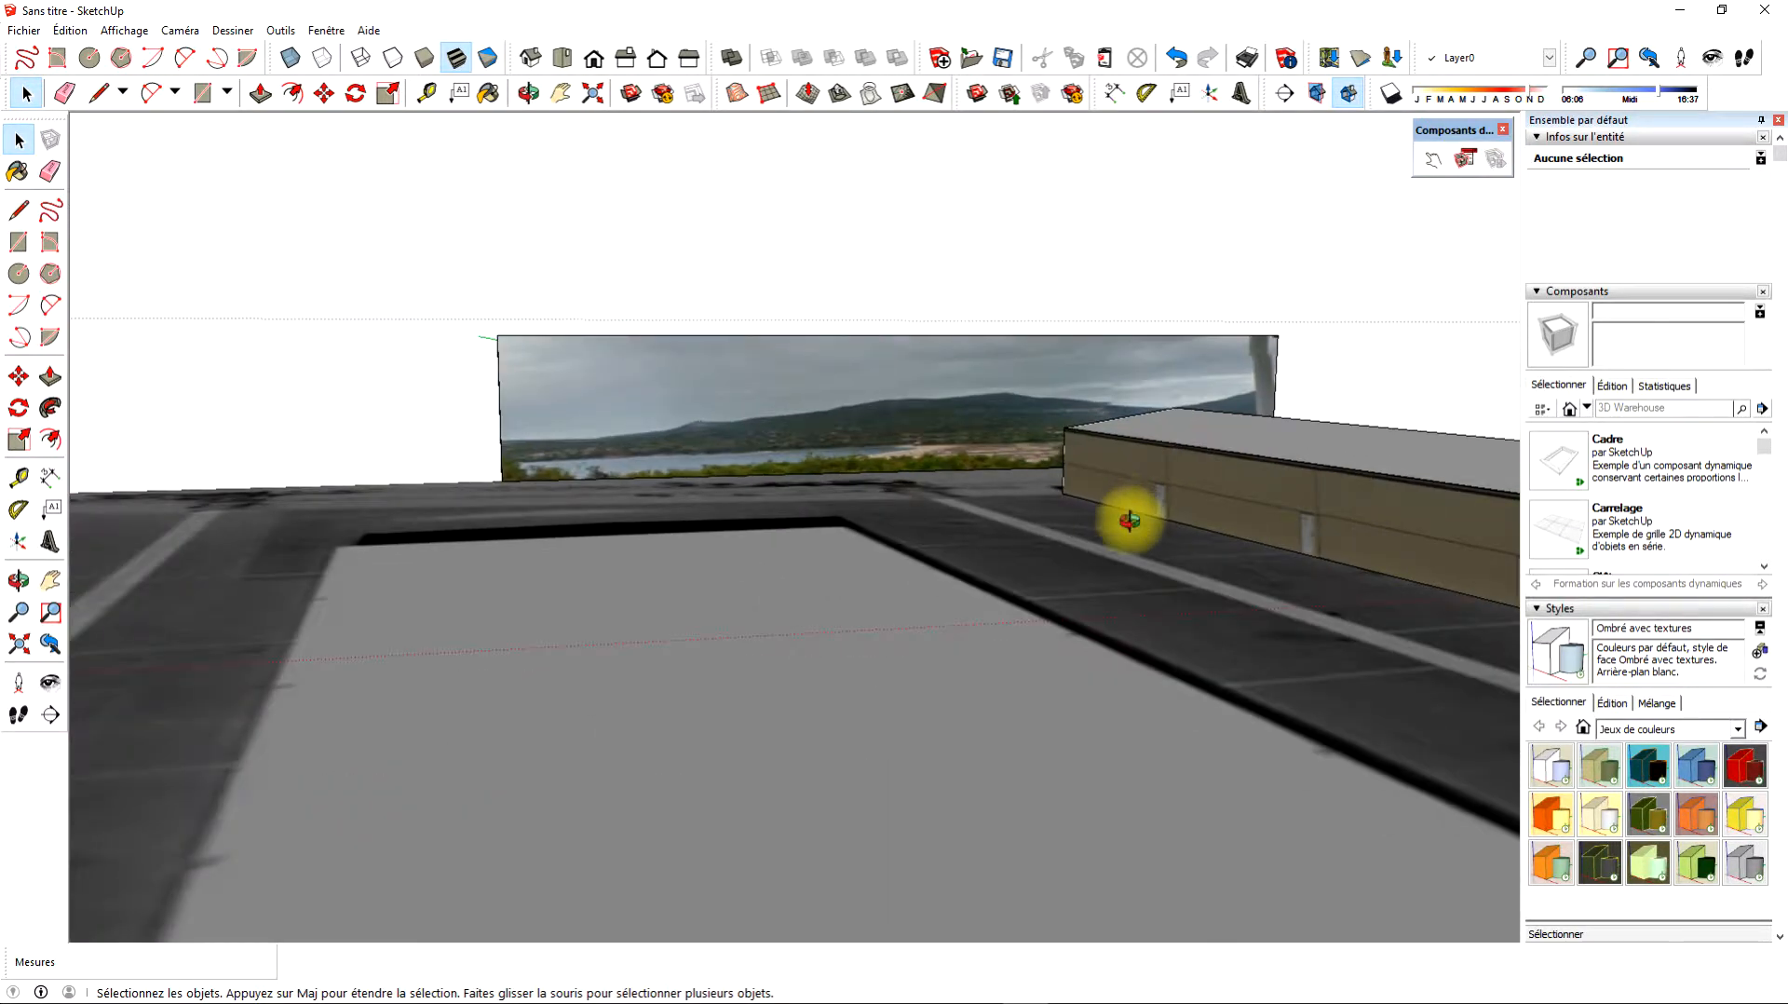
middle_click_drag(1129, 510, 1026, 573)
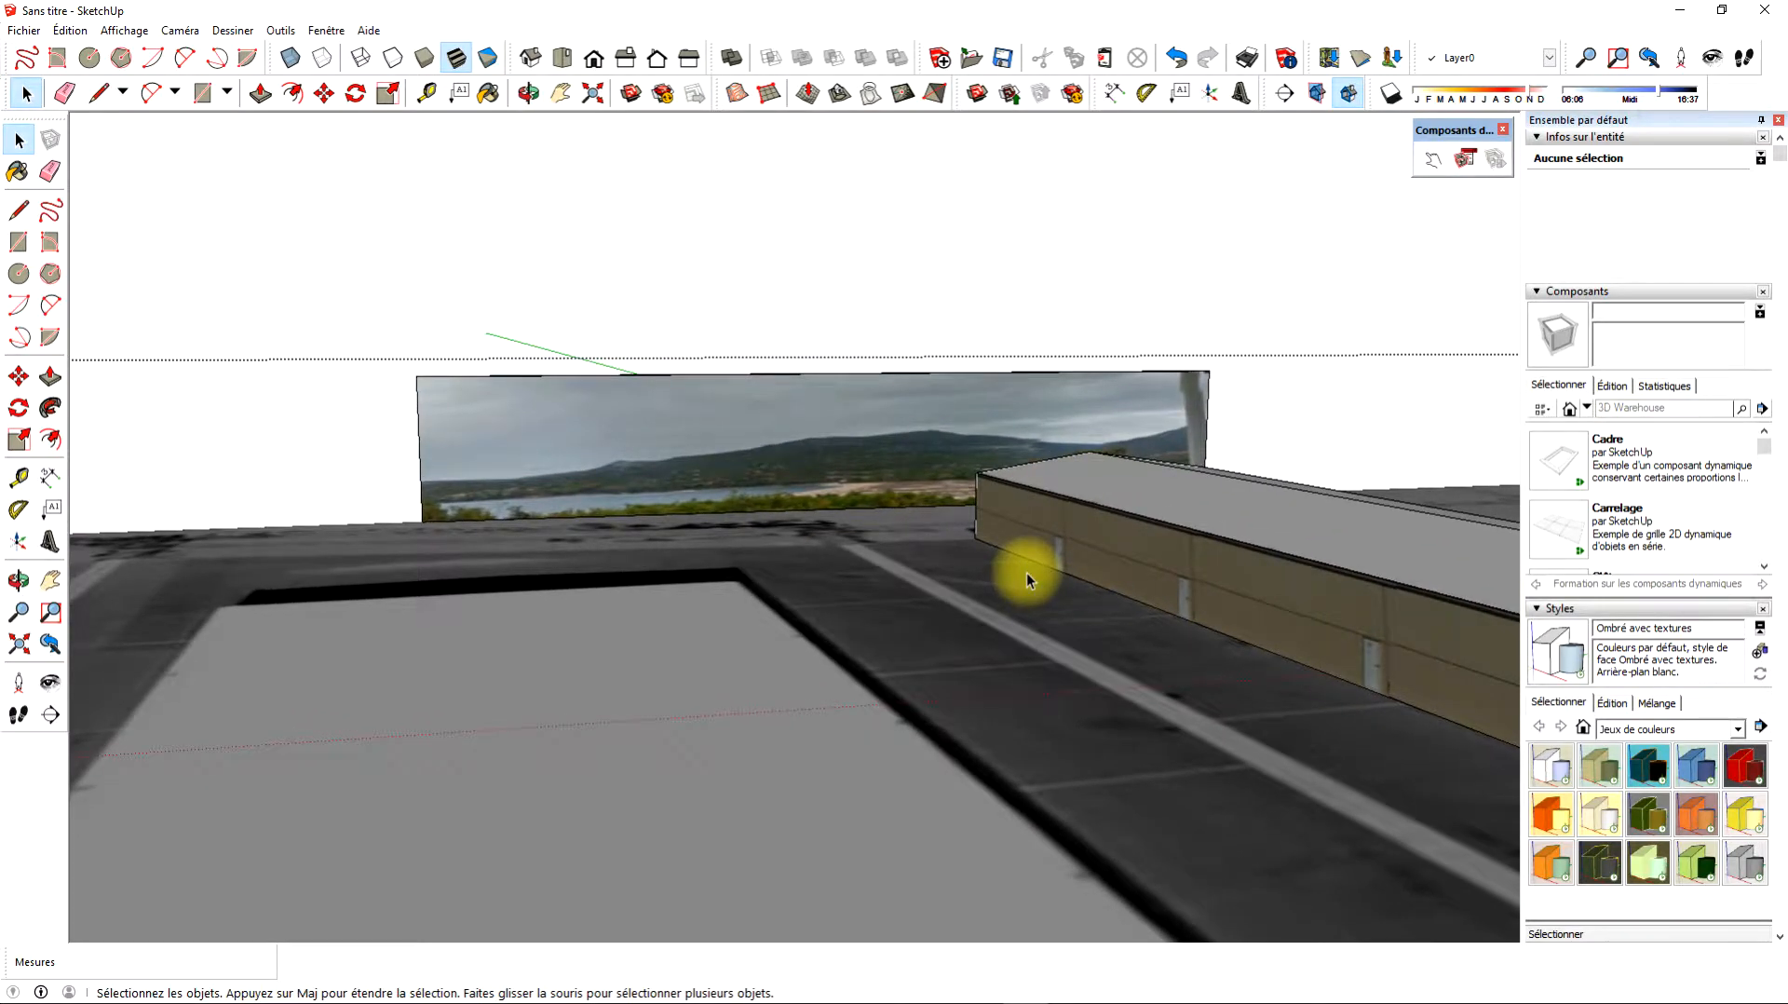